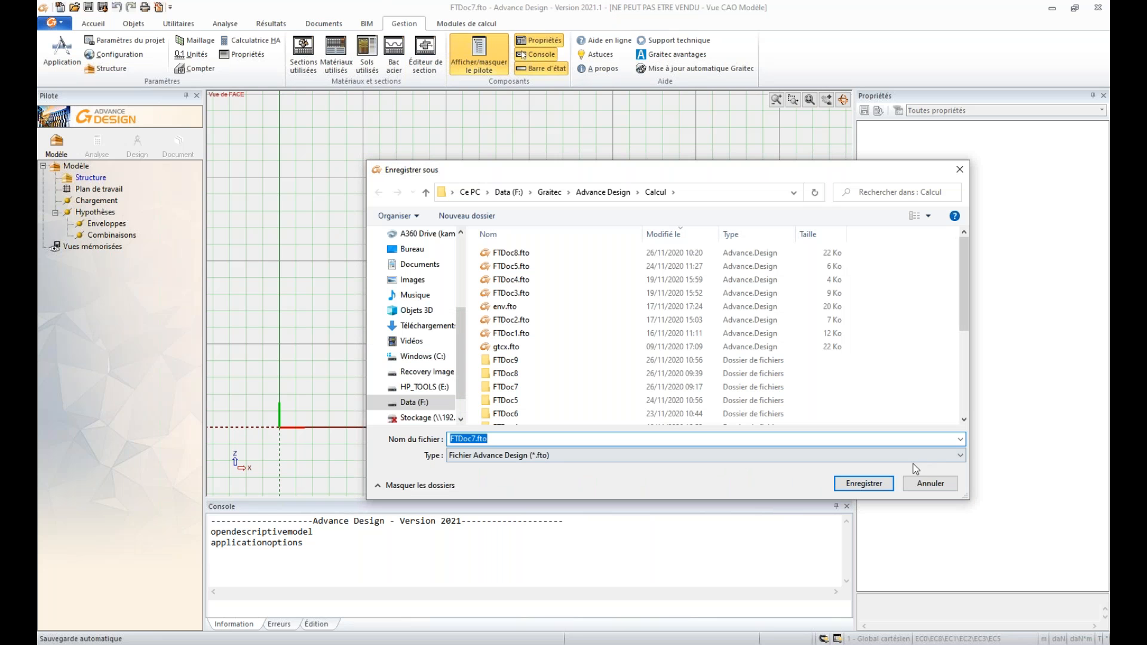
Dismiss the save prompt and set the structure assumptions to plan mode with IPE400 as the default section.
{"action": "left_click", "coordinate": [920, 486]}
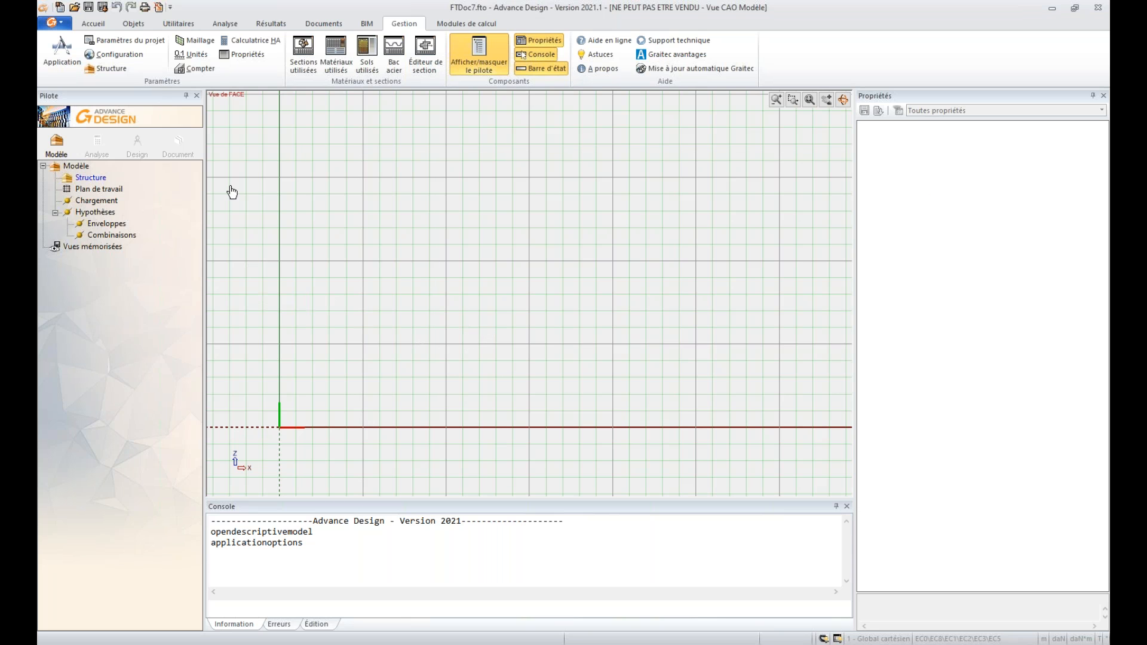
{"action": "left_click", "coordinate": [95, 68]}
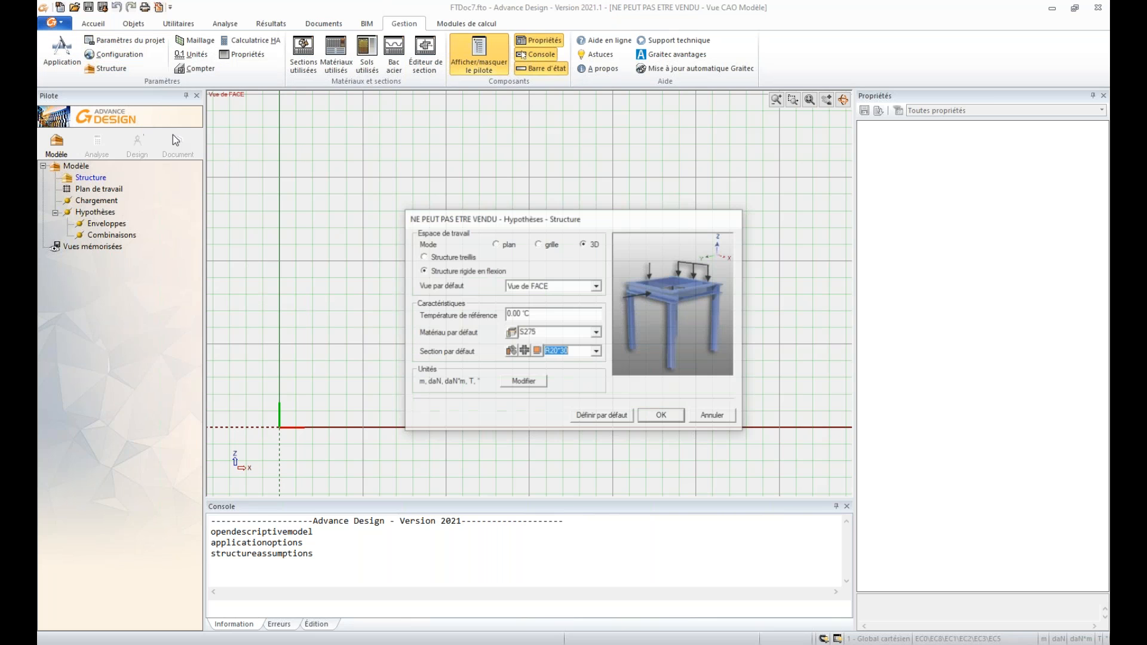
{"action": "left_click", "coordinate": [508, 245]}
{"action": "key", "text": "Return"}
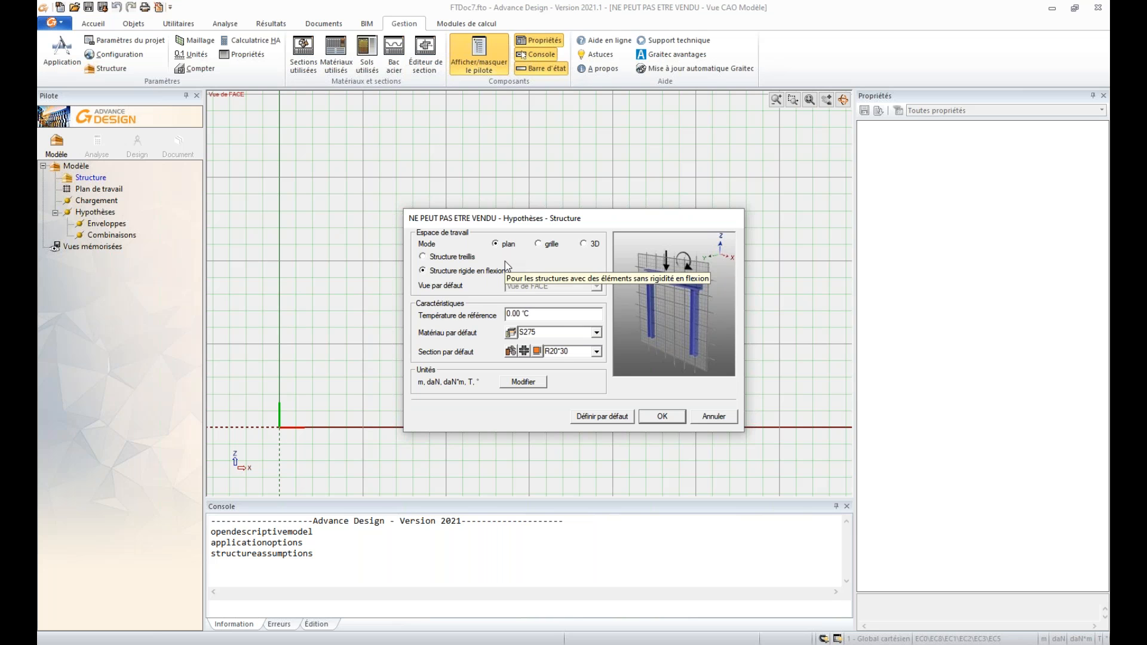
{"action": "left_click", "coordinate": [596, 351]}
{"action": "left_click", "coordinate": [572, 367]}
{"action": "left_click", "coordinate": [657, 416]}
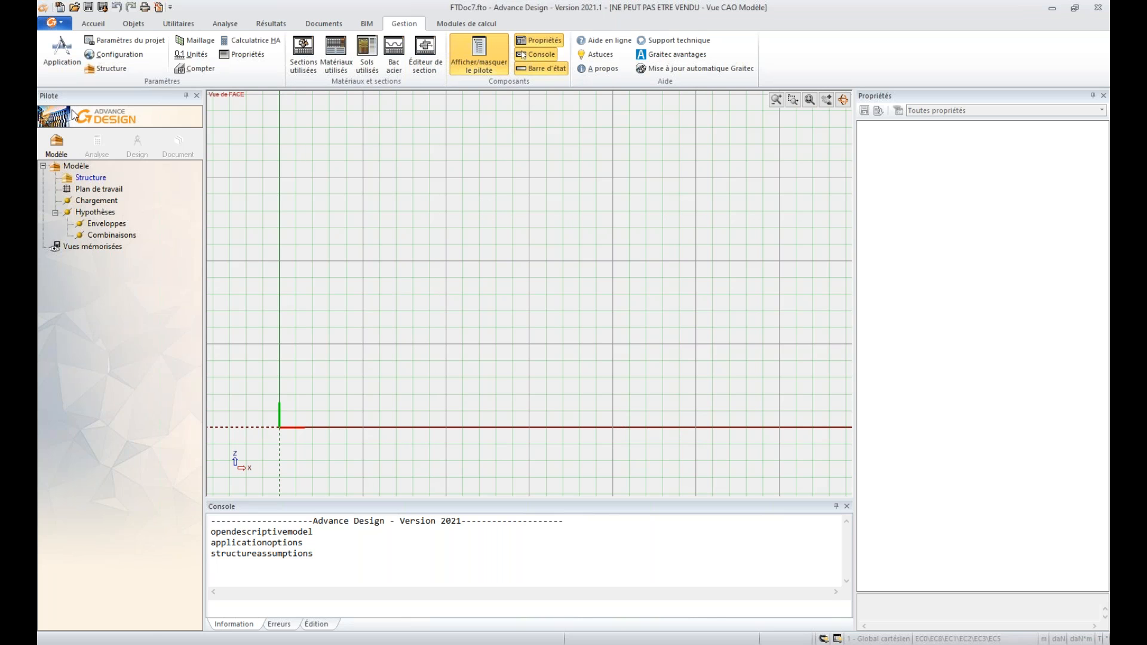
Draw two vertical linear elements 10 m high as columns, one at the origin and one at X = 15 m.
{"action": "left_click", "coordinate": [101, 27]}
{"action": "left_click", "coordinate": [168, 51]}
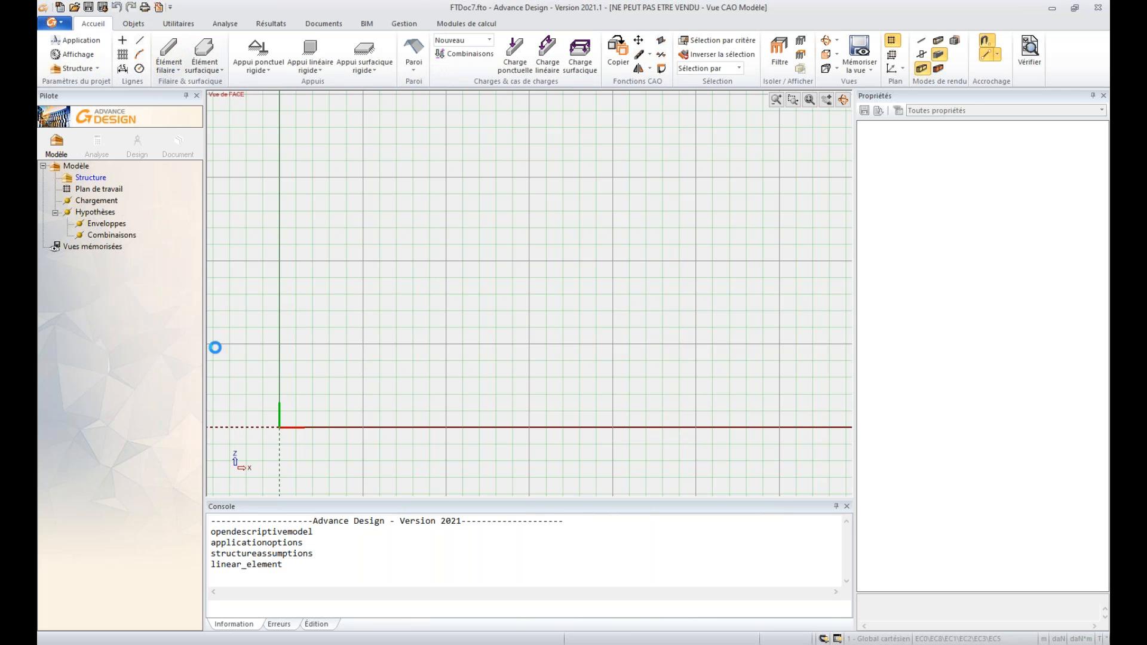
{"action": "left_click", "coordinate": [279, 427]}
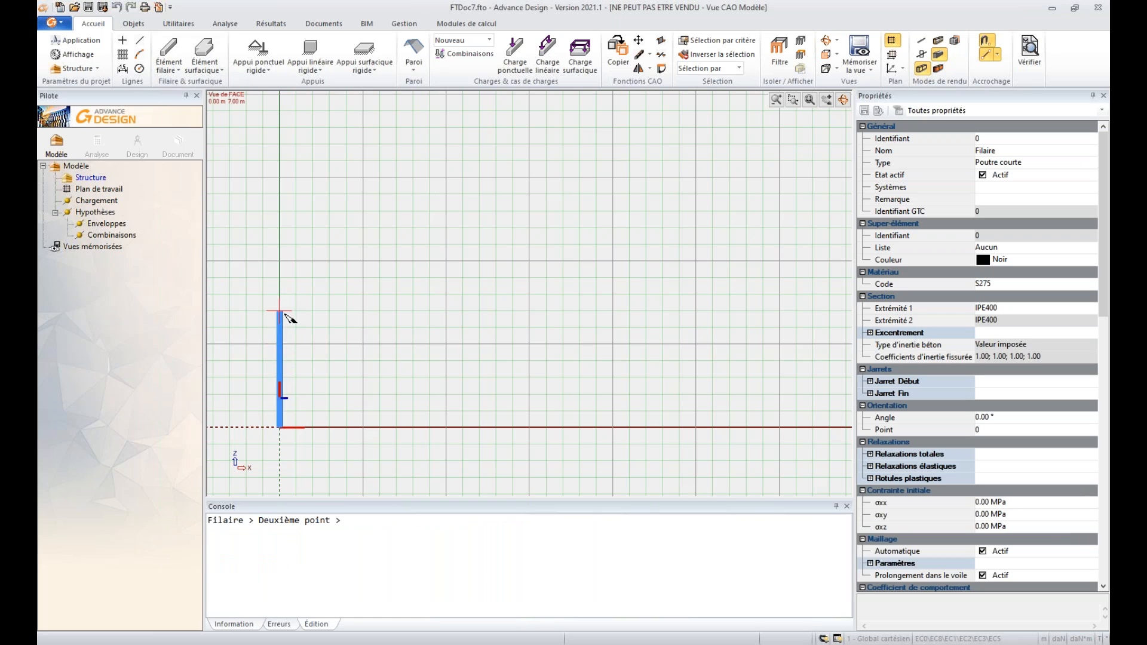
{"action": "left_click", "coordinate": [281, 262]}
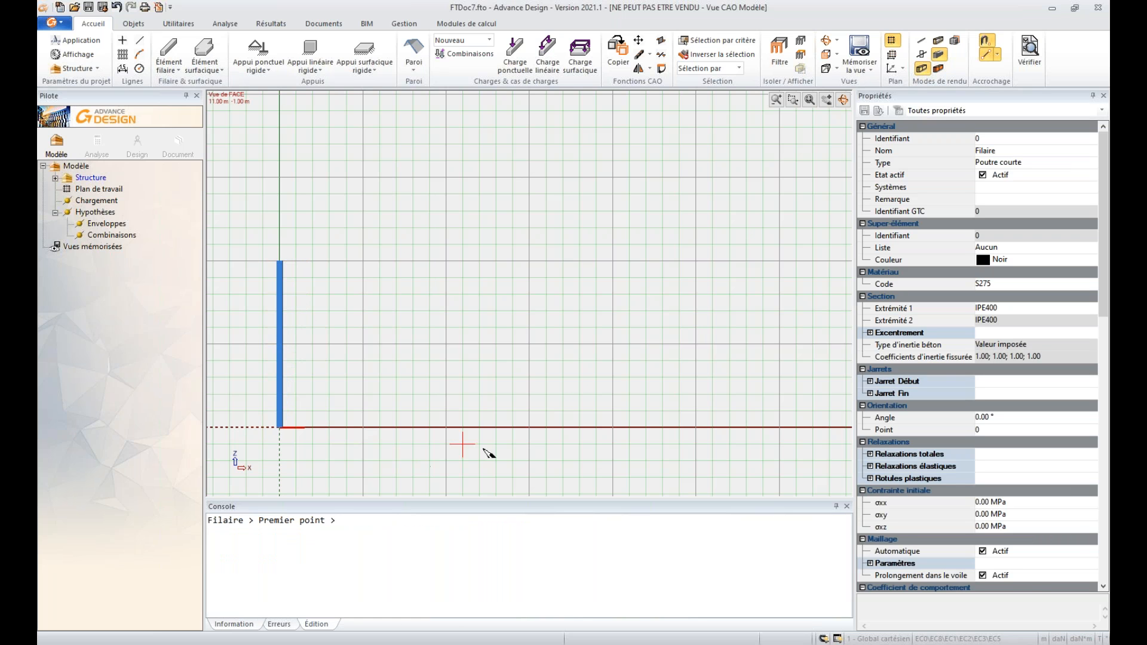
{"action": "left_click", "coordinate": [529, 427]}
{"action": "left_click", "coordinate": [530, 261]}
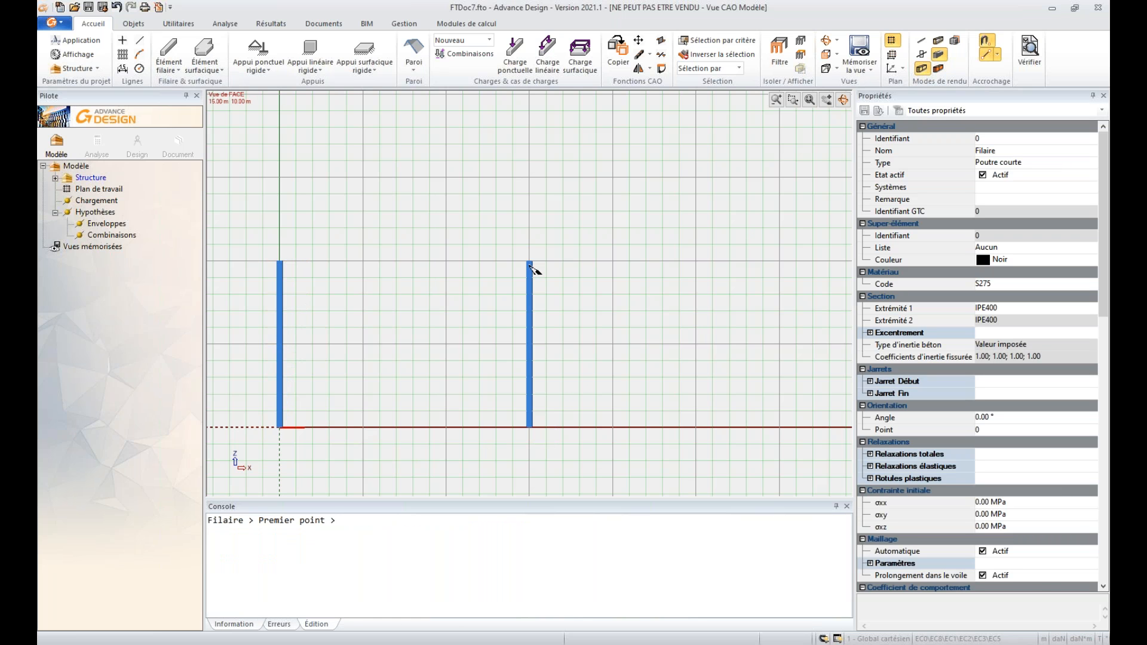
{"action": "right_click", "coordinate": [469, 230]}
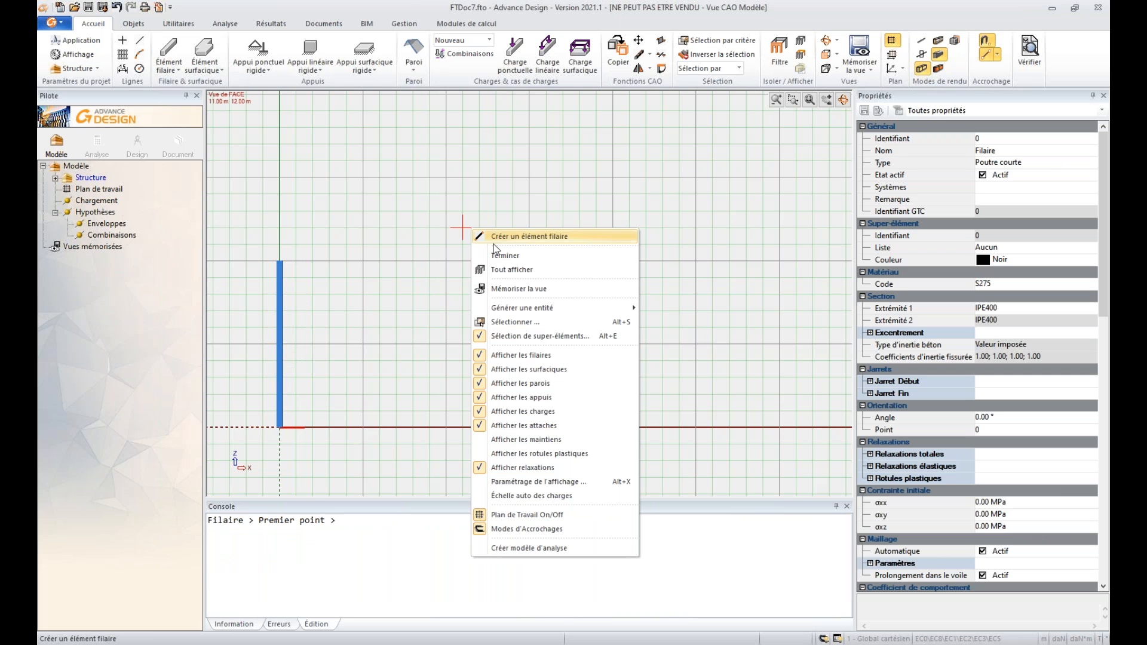
{"action": "left_click", "coordinate": [497, 253]}
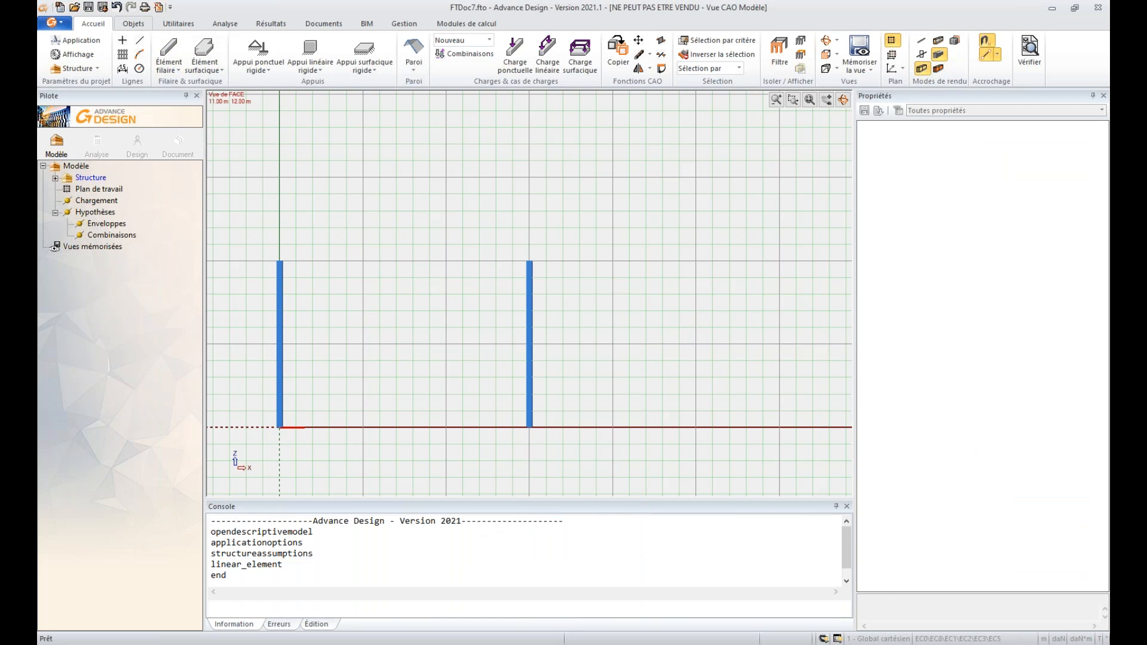
Start a linear vault with span A locked at 15 m and rise F locked at 6.5 m.
{"action": "left_click", "coordinate": [134, 23]}
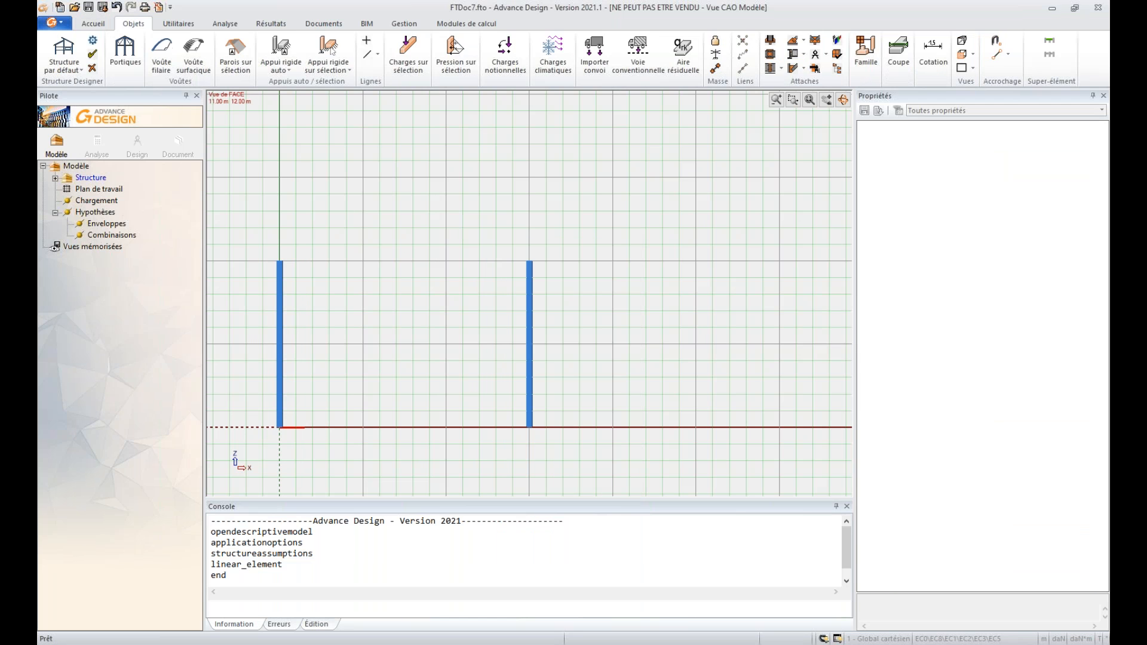
{"action": "left_click", "coordinate": [169, 58]}
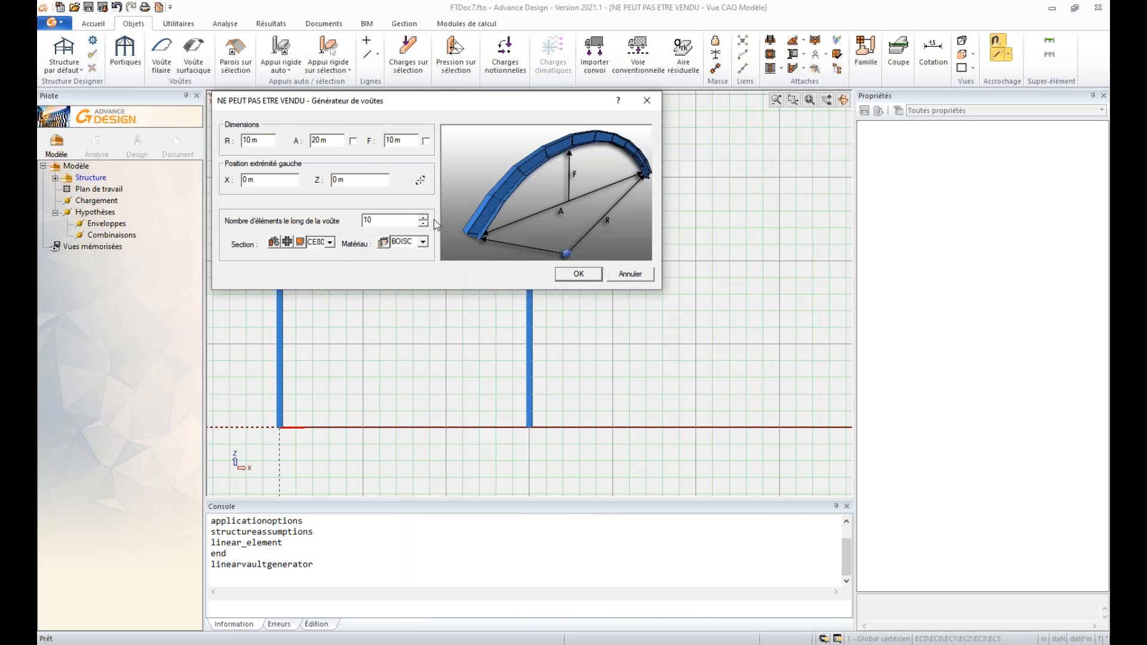
{"action": "left_click_drag", "start_coordinate": [332, 141], "coordinate": [308, 145]}
{"action": "type", "text": "15"}
{"action": "left_click", "coordinate": [355, 142]}
{"action": "left_click_drag", "start_coordinate": [404, 140], "coordinate": [385, 145]}
{"action": "type", "text": "6.5"}
{"action": "left_click", "coordinate": [426, 141]}
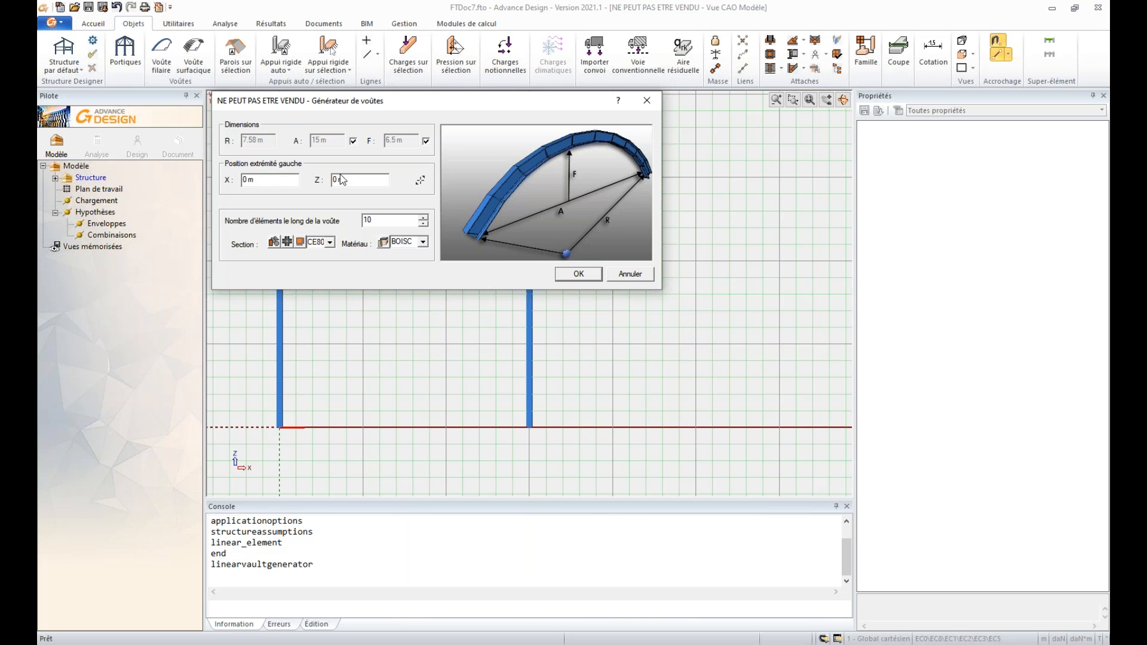
Generate the vault from the top of the column at the origin, using section IPE400 and material S275.
{"action": "left_click", "coordinate": [419, 182]}
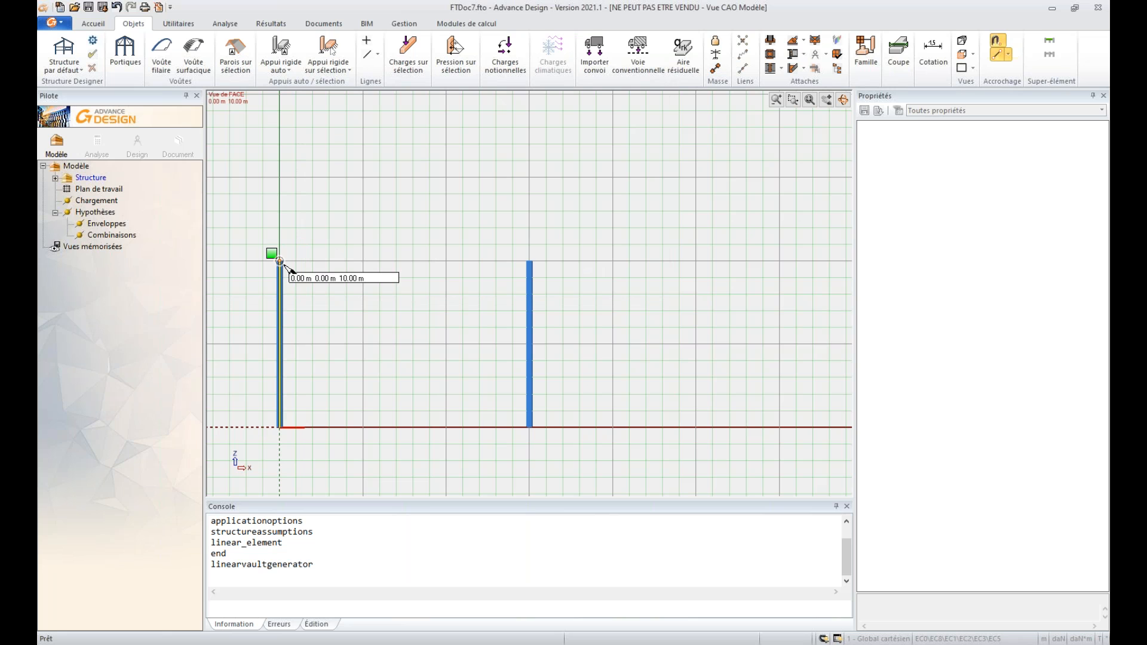
{"action": "left_click", "coordinate": [280, 261]}
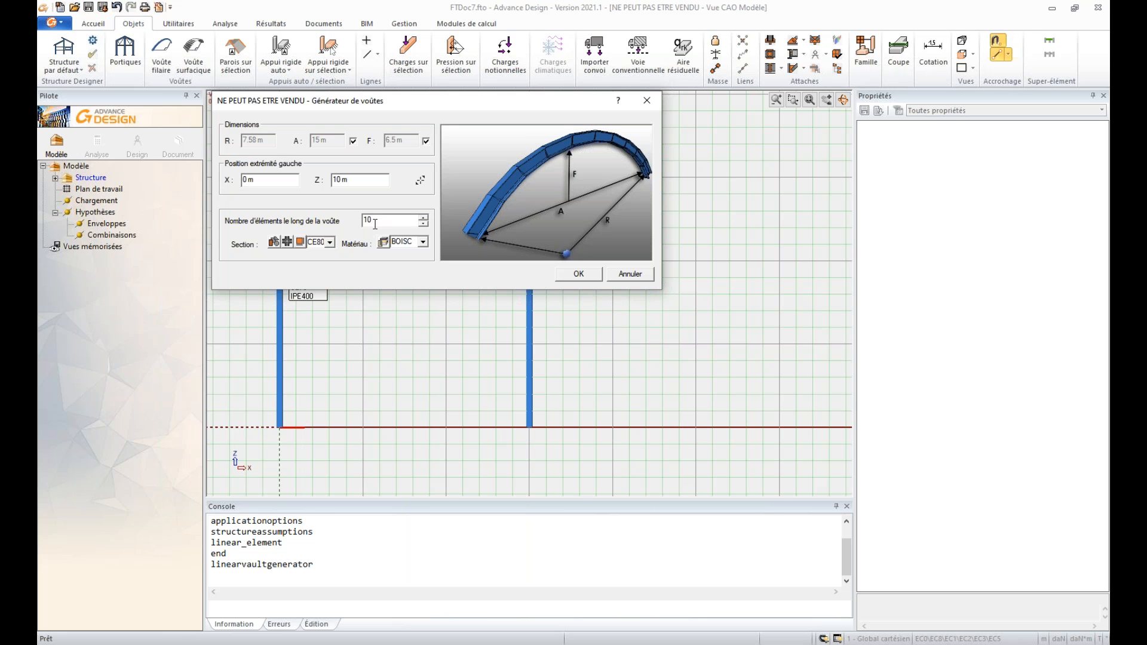
{"action": "left_click", "coordinate": [330, 242]}
{"action": "left_click", "coordinate": [338, 263]}
{"action": "left_click", "coordinate": [422, 241]}
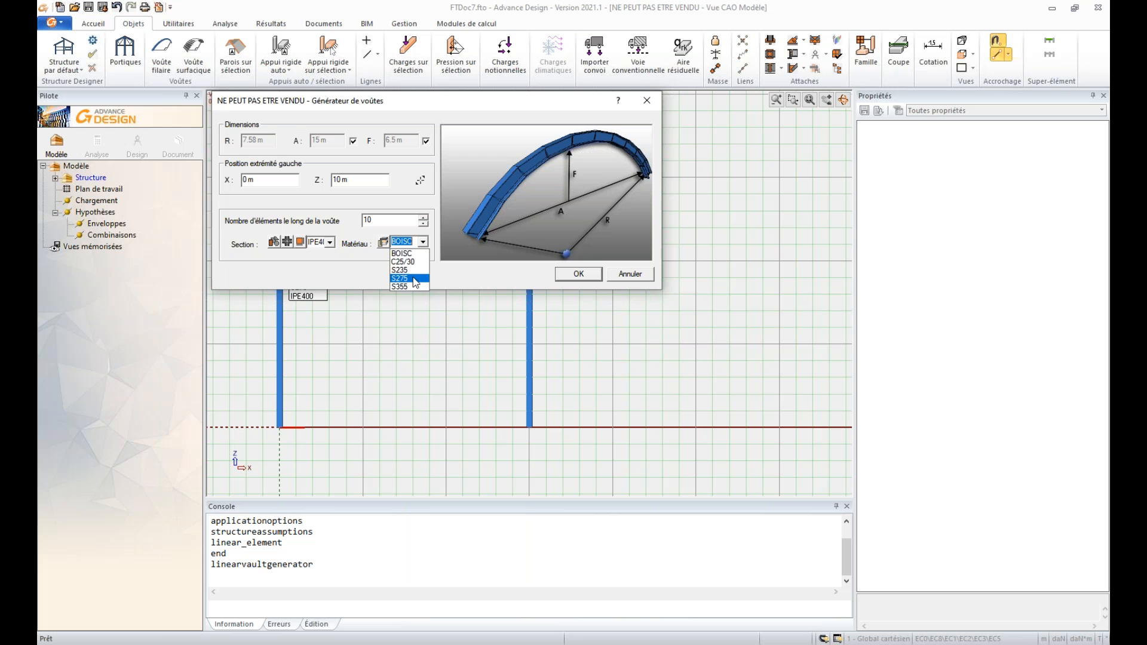
{"action": "left_click", "coordinate": [415, 283]}
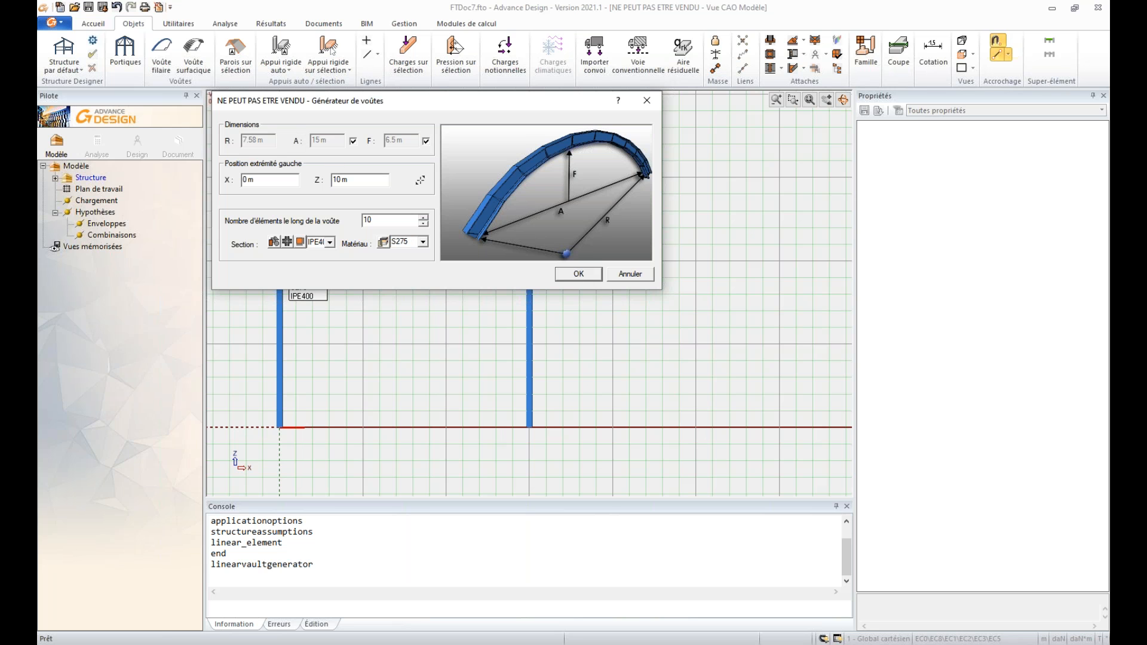
{"action": "left_click", "coordinate": [577, 274]}
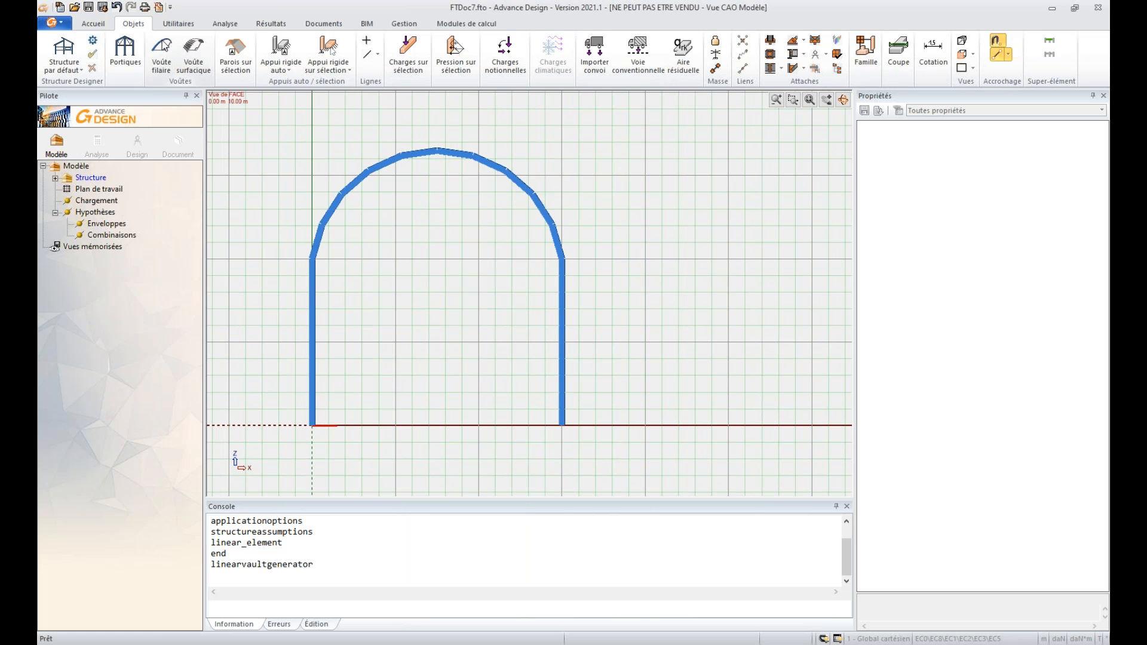
Place a fixed rigid point support at the base of the column at the origin.
{"action": "left_click", "coordinate": [94, 24]}
{"action": "left_click", "coordinate": [258, 51]}
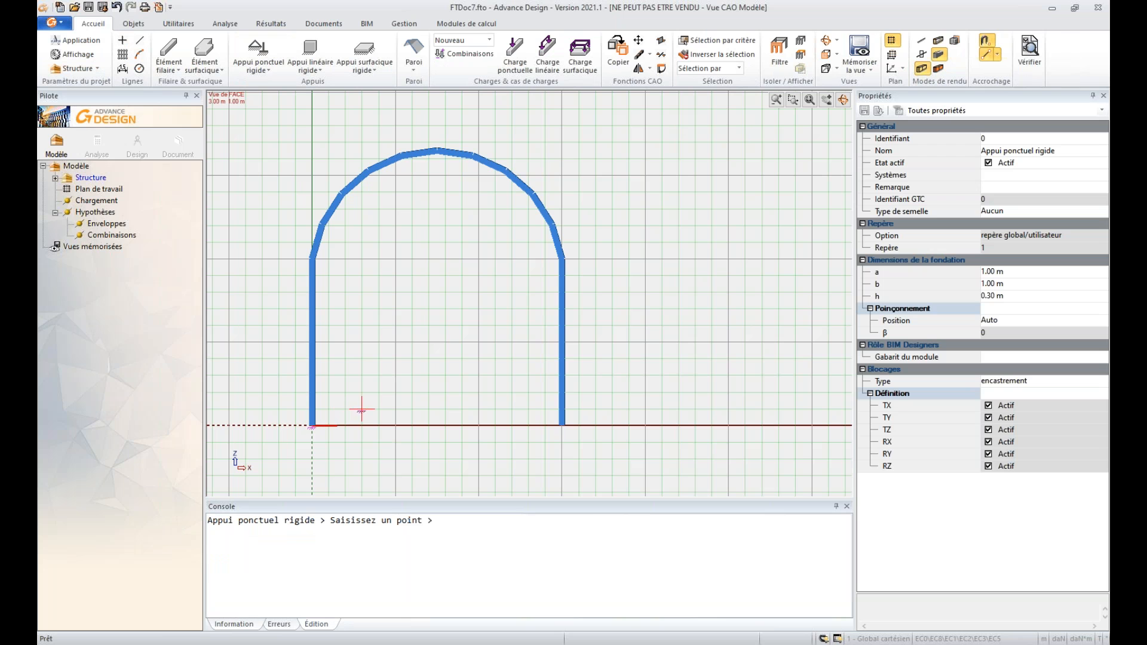
{"action": "right_click", "coordinate": [577, 272]}
{"action": "left_click", "coordinate": [611, 296]}
Select all the vault's linear elements and activate their Climatique 2D property.
{"action": "left_click_drag", "start_coordinate": [592, 239], "coordinate": [278, 143]}
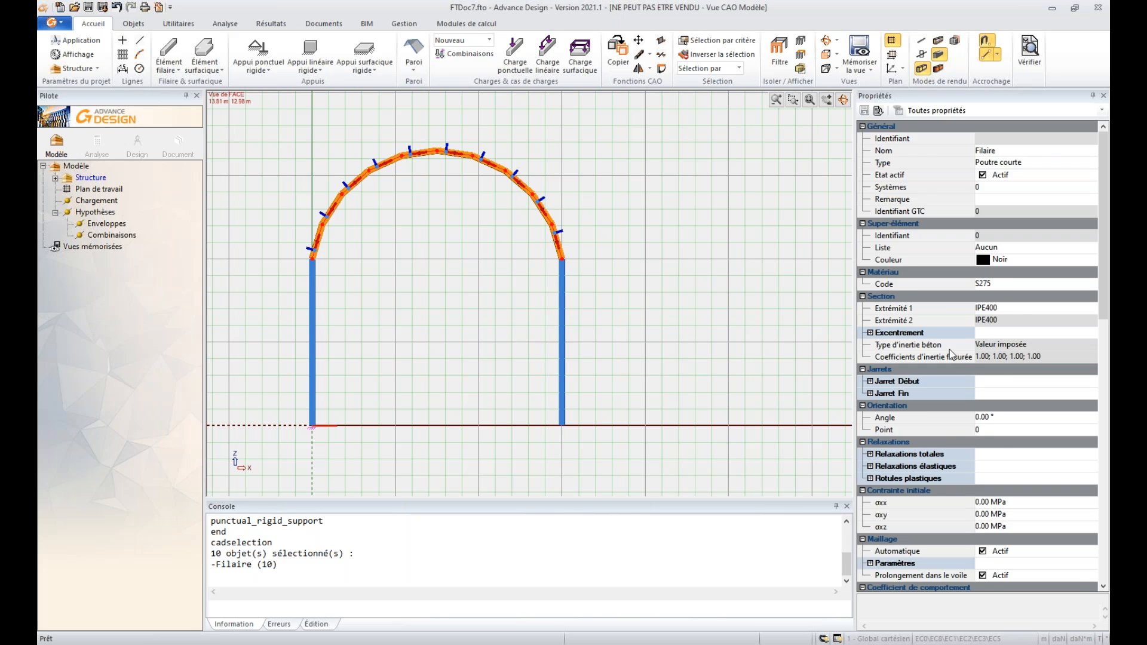
{"action": "scroll", "coordinate": [950, 352], "scroll_direction": "down", "scroll_amount": 4}
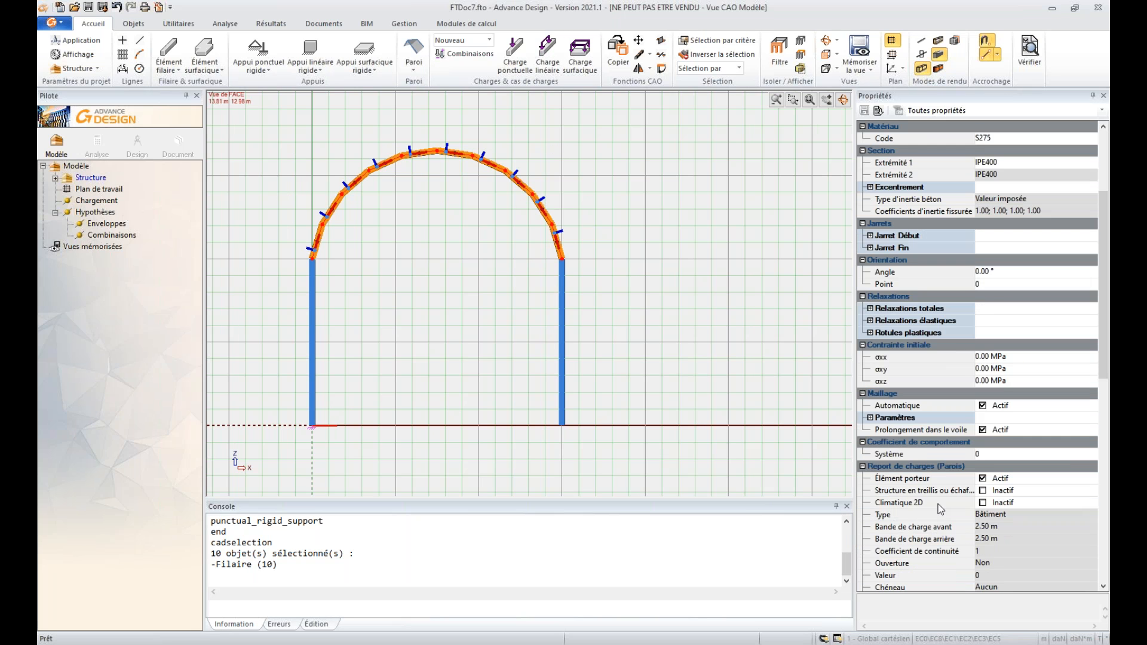
{"action": "left_click", "coordinate": [982, 503]}
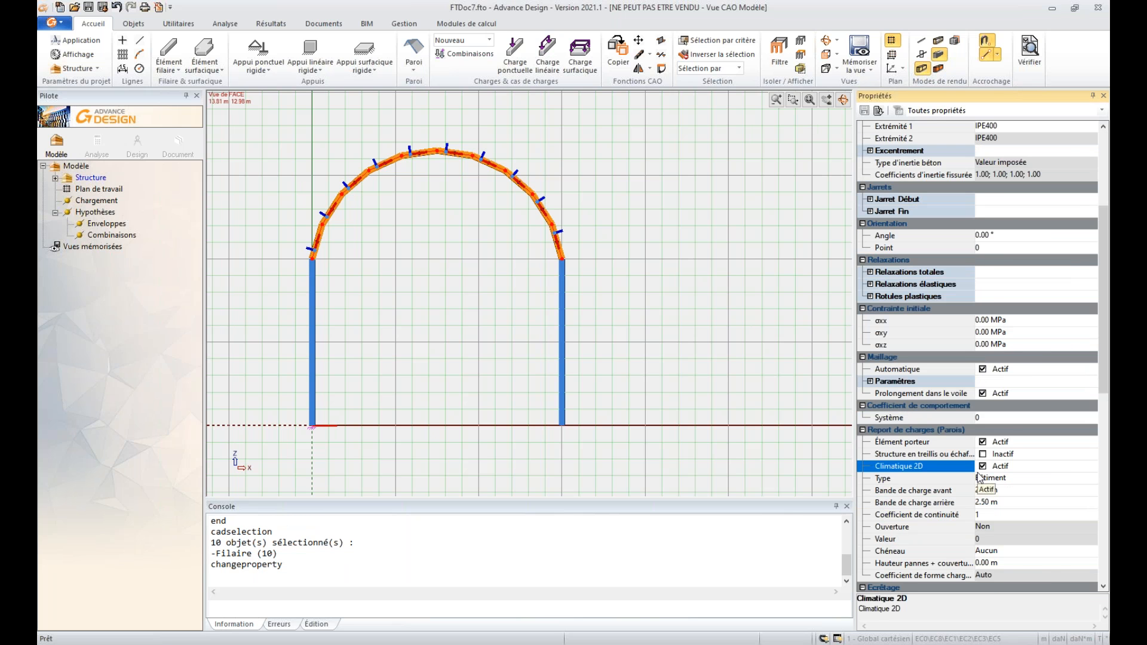
Set the load-transfer type of the selected vault elements to Toiture en voûte.
{"action": "scroll", "coordinate": [980, 478], "scroll_direction": "down", "scroll_amount": 1}
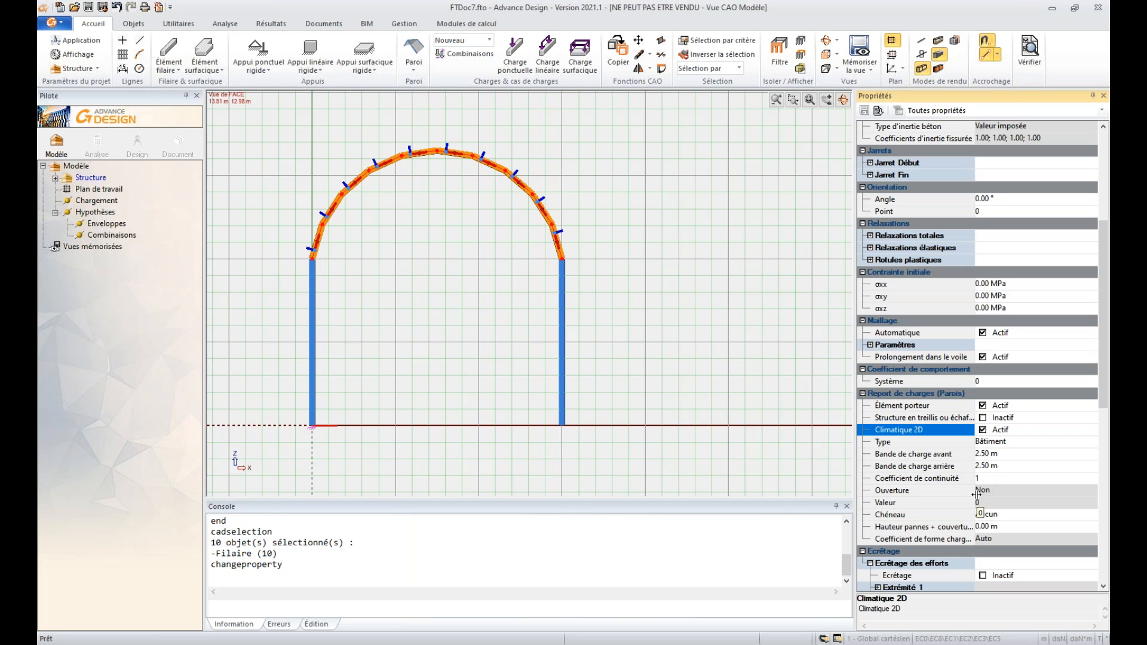
{"action": "left_click", "coordinate": [985, 442]}
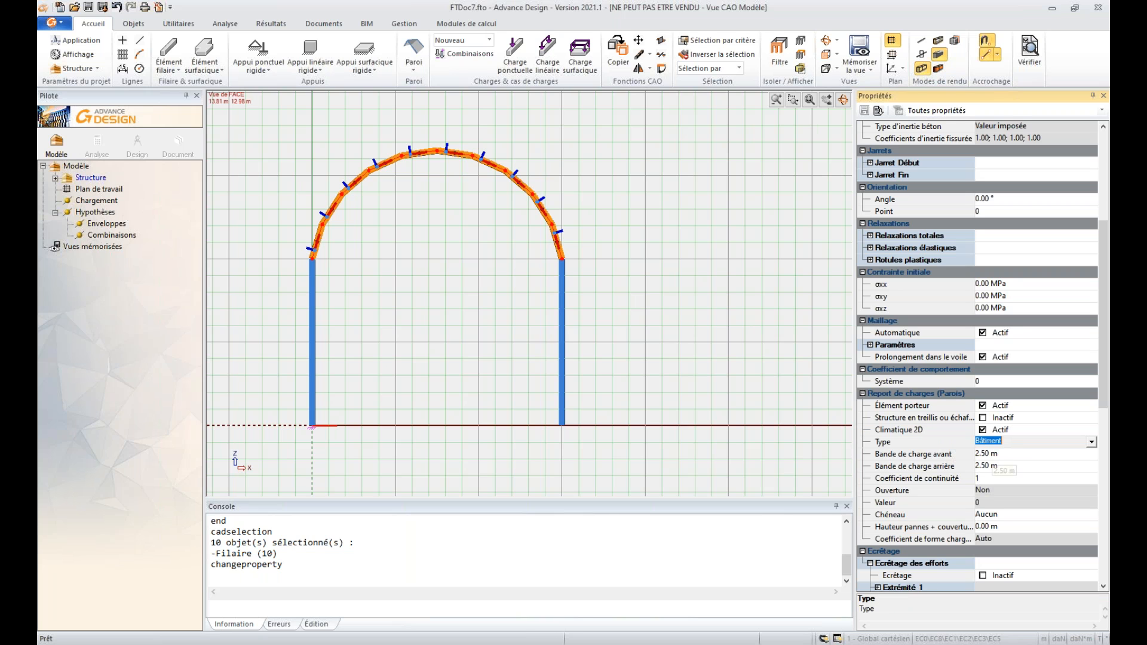
{"action": "left_click", "coordinate": [1091, 442]}
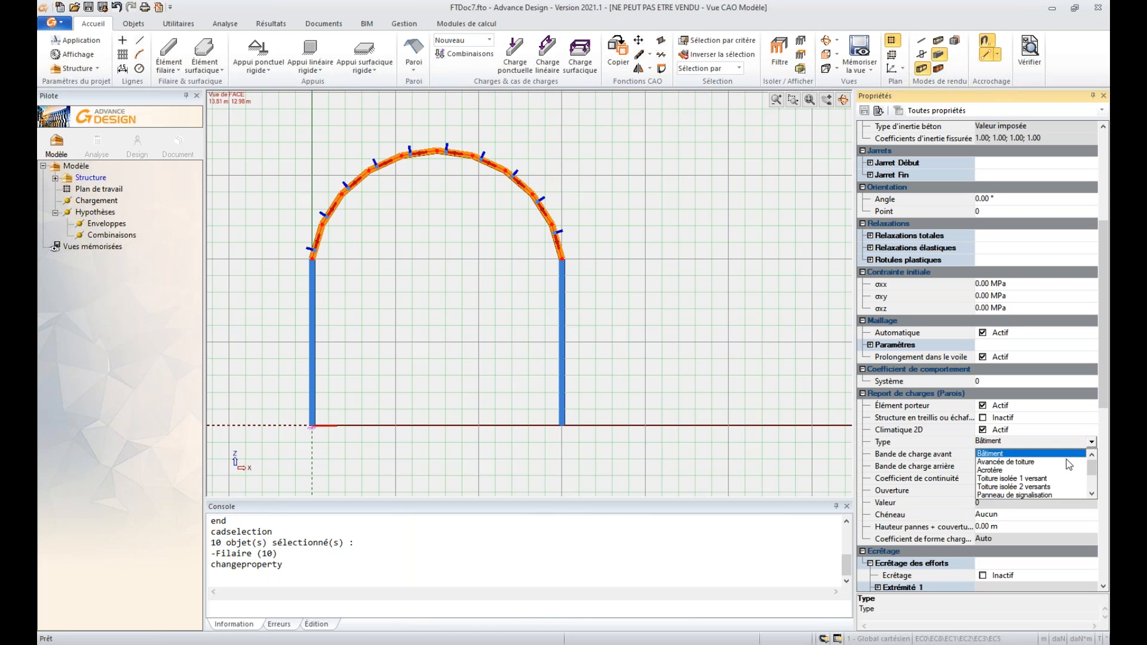
{"action": "scroll", "coordinate": [1059, 467], "scroll_direction": "down", "scroll_amount": 3}
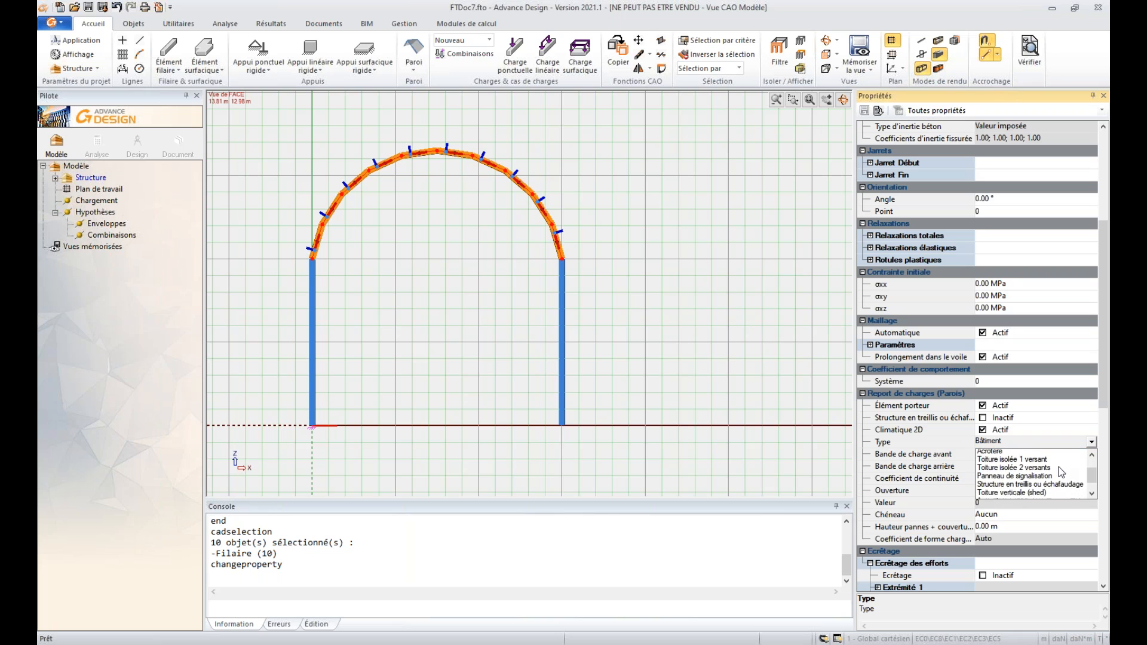
{"action": "scroll", "coordinate": [1015, 491], "scroll_direction": "down", "scroll_amount": 1}
{"action": "left_click", "coordinate": [1016, 492]}
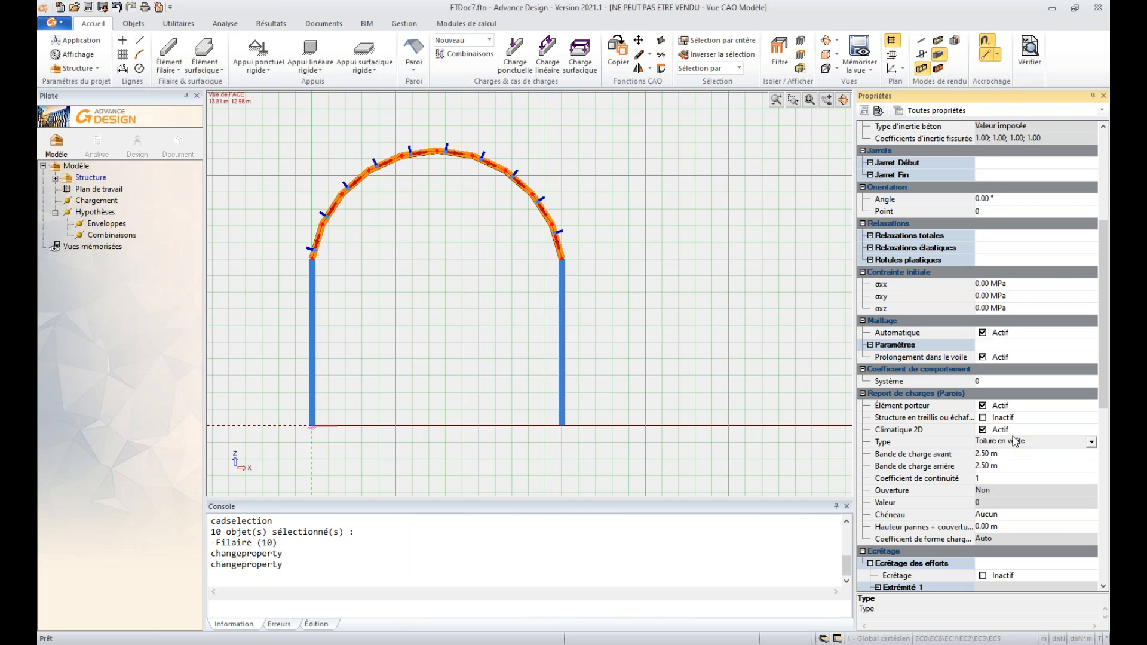
Add a Neiges EN 1991-1-3 NF snow load family to the model's loading.
{"action": "left_click", "coordinate": [95, 202]}
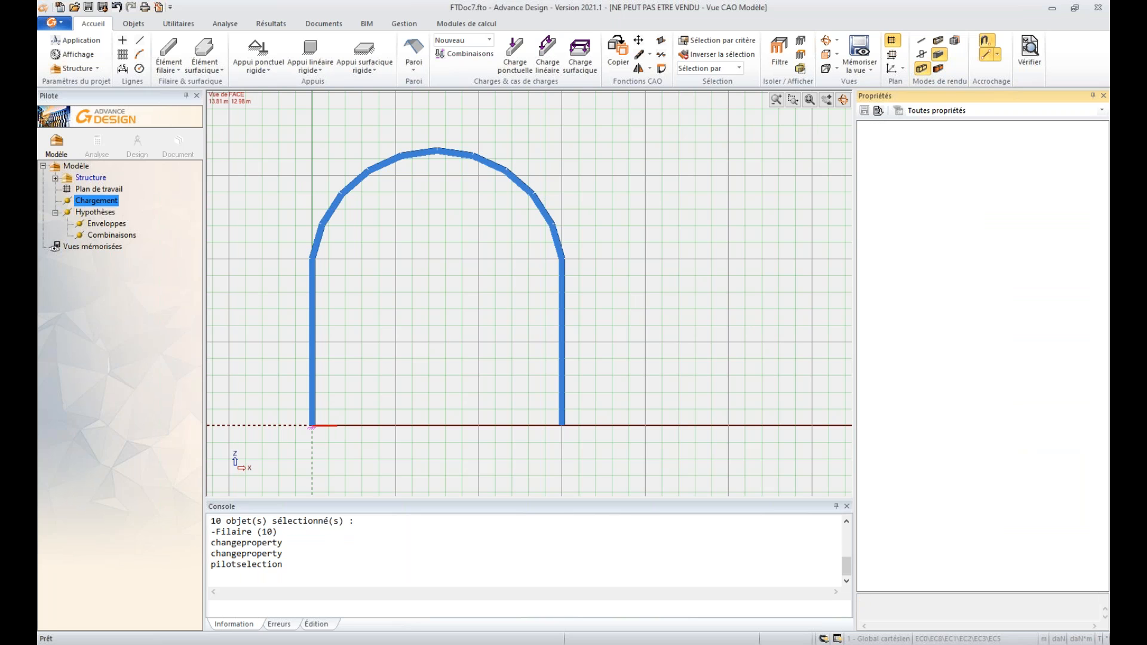
{"action": "right_click", "coordinate": [96, 201]}
{"action": "left_click", "coordinate": [153, 207]}
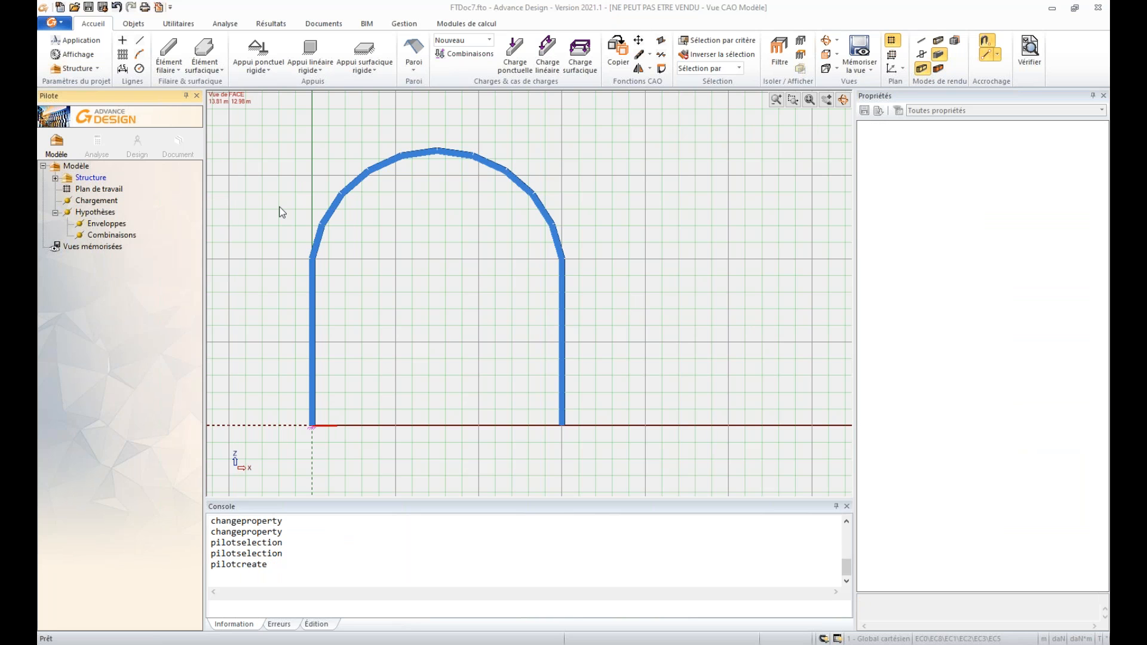
{"action": "left_click_drag", "start_coordinate": [1105, 172], "coordinate": [574, 170]}
{"action": "left_click", "coordinate": [521, 221]}
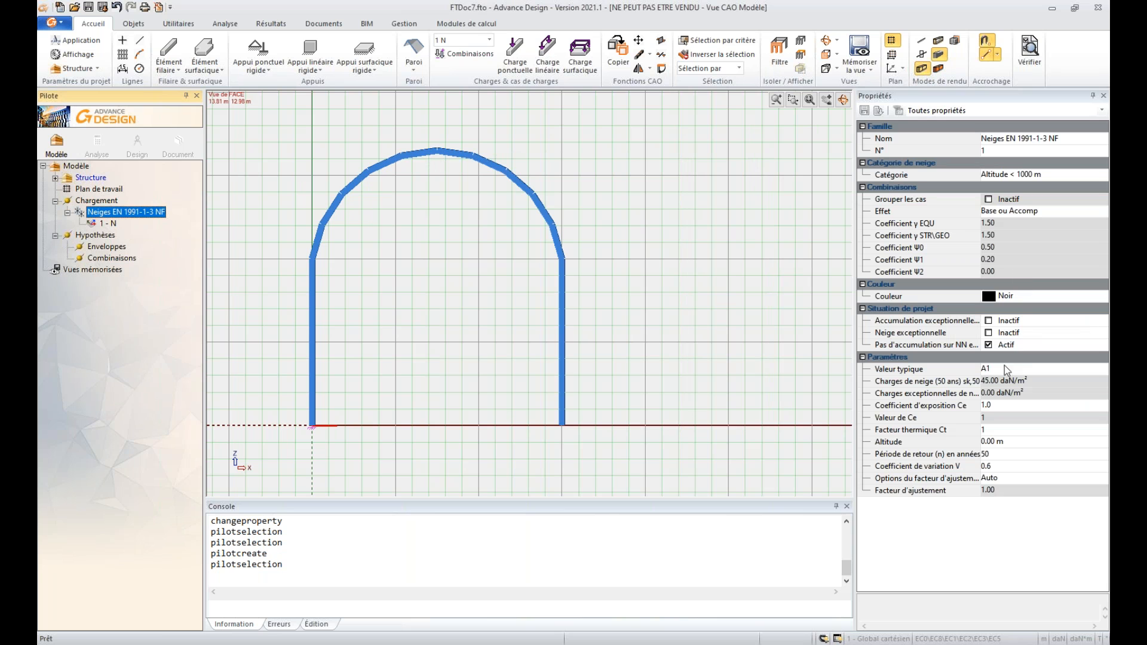
Set the snow family's typical value to region A2 and its altitude to 520 m.
{"action": "left_click", "coordinate": [1001, 370]}
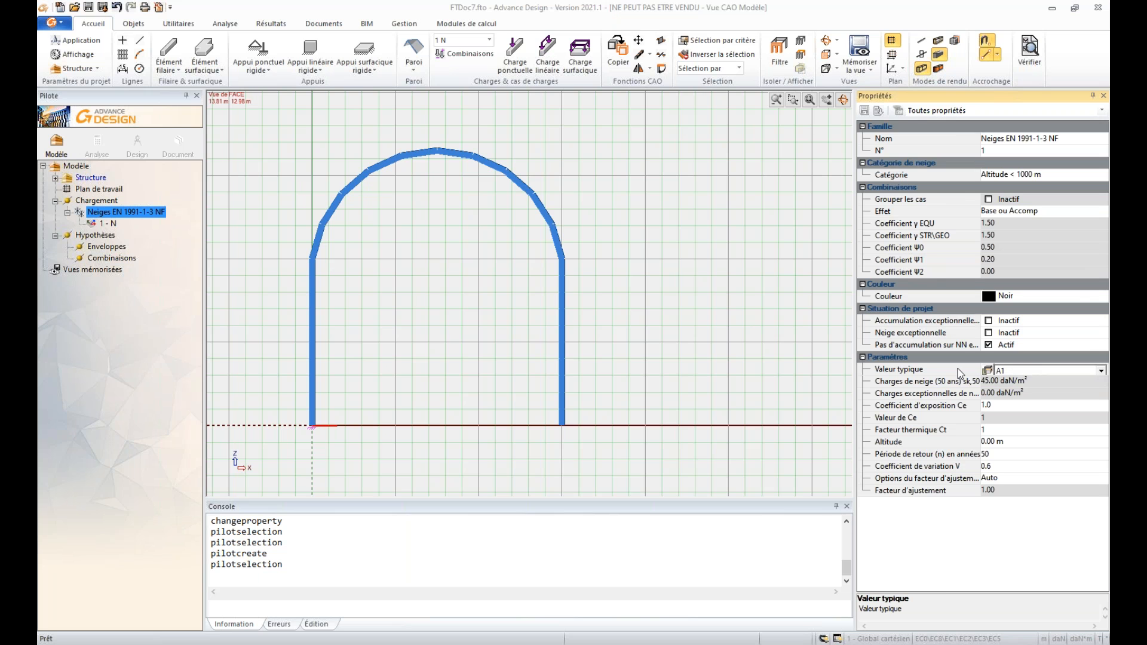
{"action": "left_click", "coordinate": [987, 370]}
{"action": "left_click", "coordinate": [639, 340]}
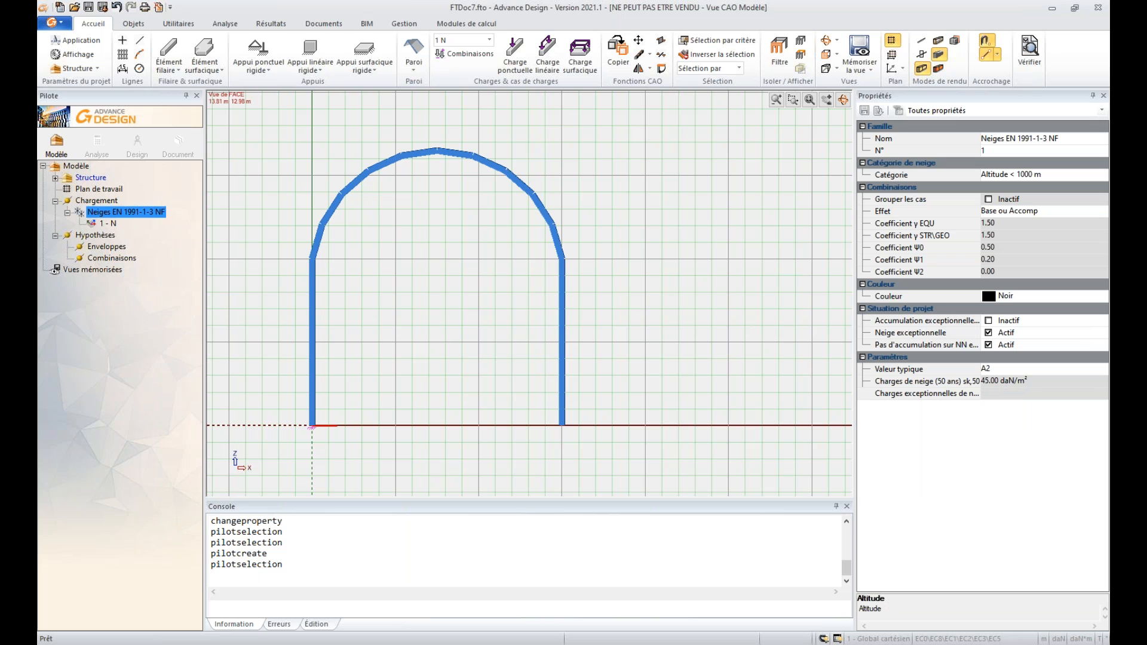
{"action": "double_click", "coordinate": [997, 445]}
{"action": "type", "text": "520"}
{"action": "key", "text": "Return"}
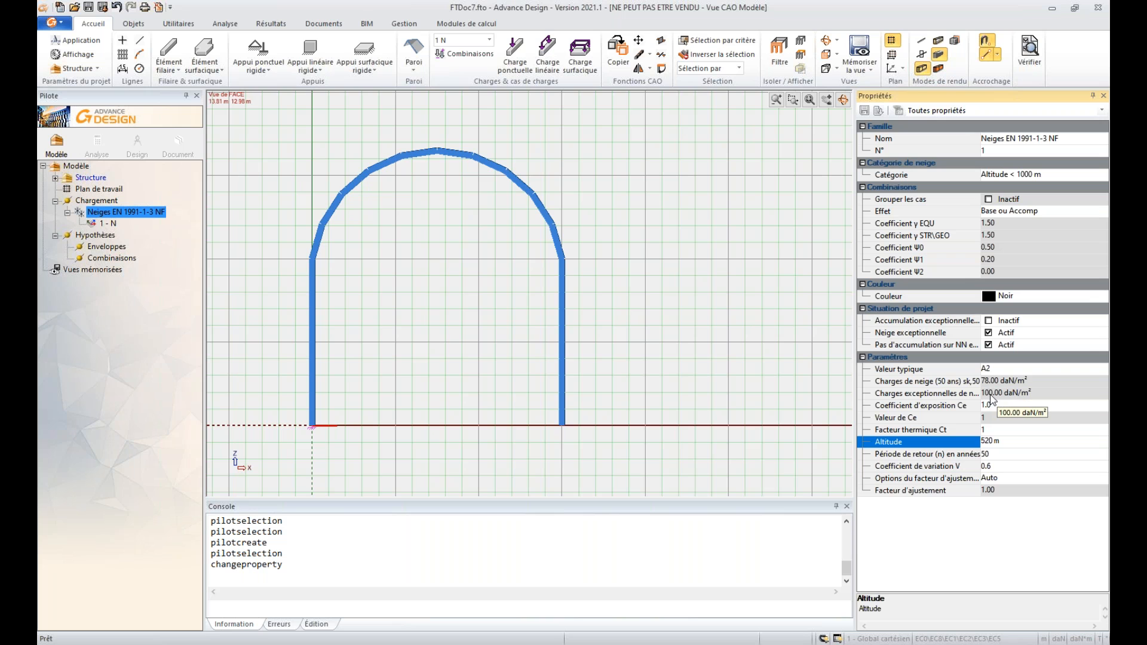
Generate the snow loads automatically from the Neiges EN 1991-1-3 NF family.
{"action": "left_click", "coordinate": [152, 215]}
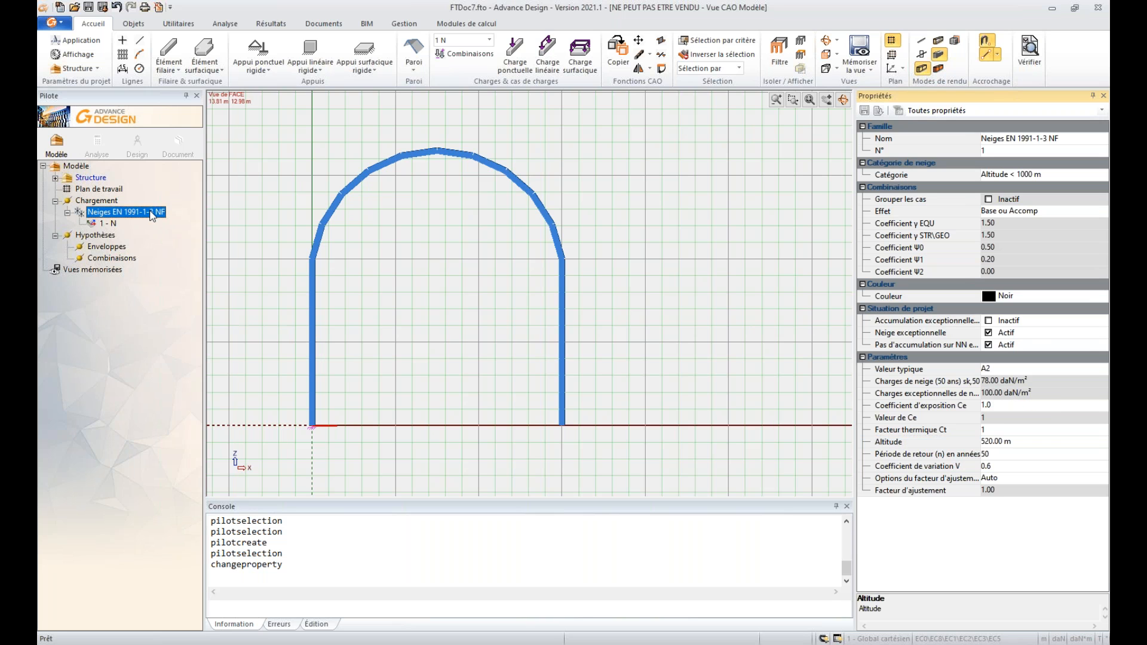
{"action": "right_click", "coordinate": [152, 216]}
{"action": "left_click", "coordinate": [180, 235]}
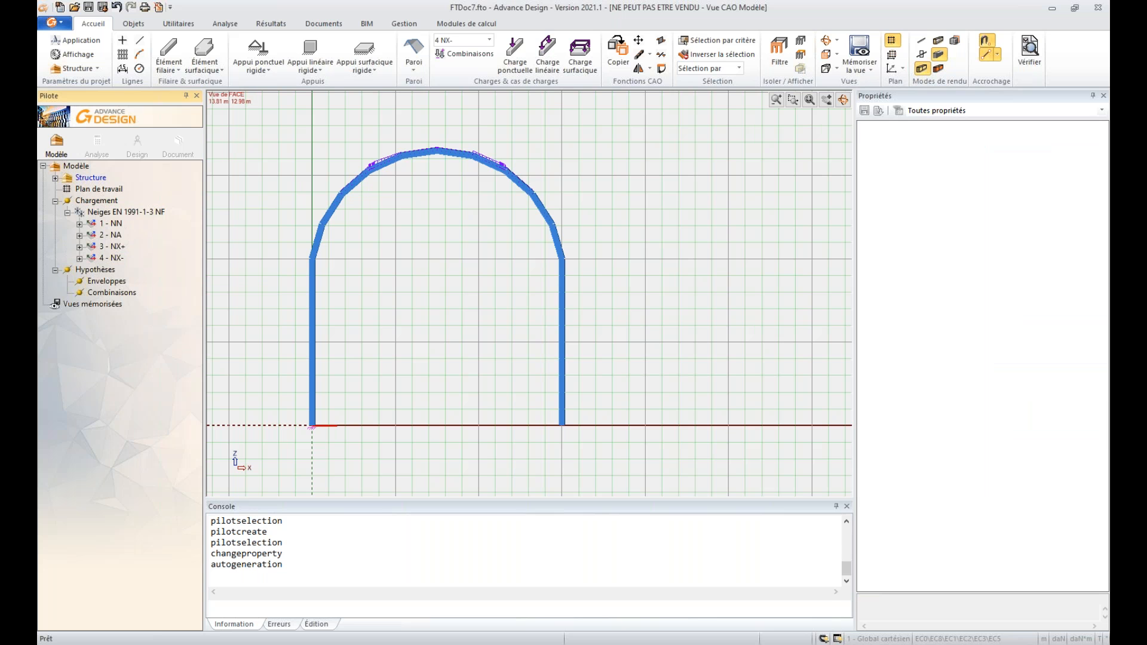
Automatically rescale the displayed loads of the Neiges EN 1991-1-3 NF snow family.
{"action": "left_click", "coordinate": [144, 213]}
{"action": "right_click", "coordinate": [211, 196]}
{"action": "left_click", "coordinate": [300, 466]}
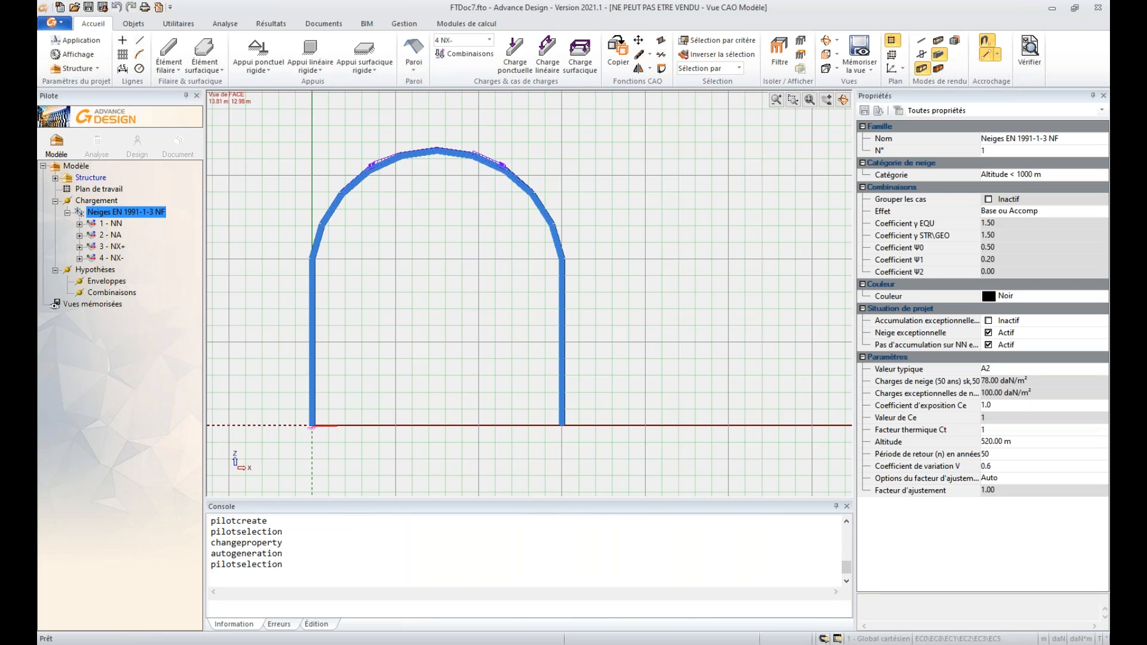
Isolate the display of load case 1 - NN and hide the work plane grid.
{"action": "left_click", "coordinate": [111, 223]}
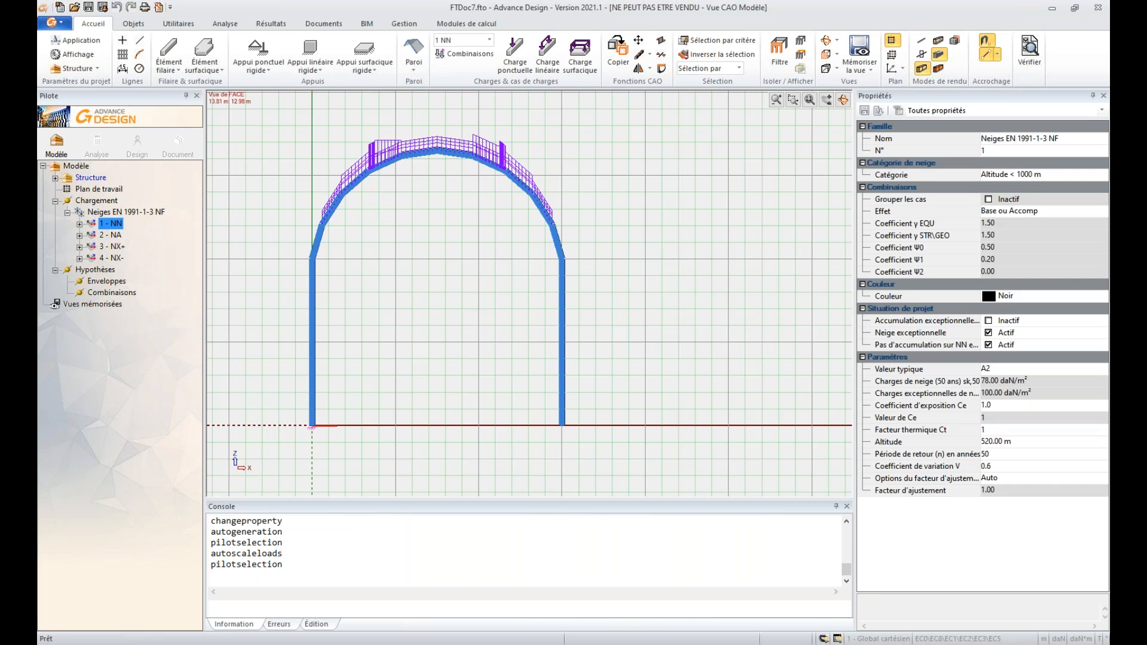
{"action": "right_click", "coordinate": [114, 225]}
{"action": "left_click", "coordinate": [135, 346]}
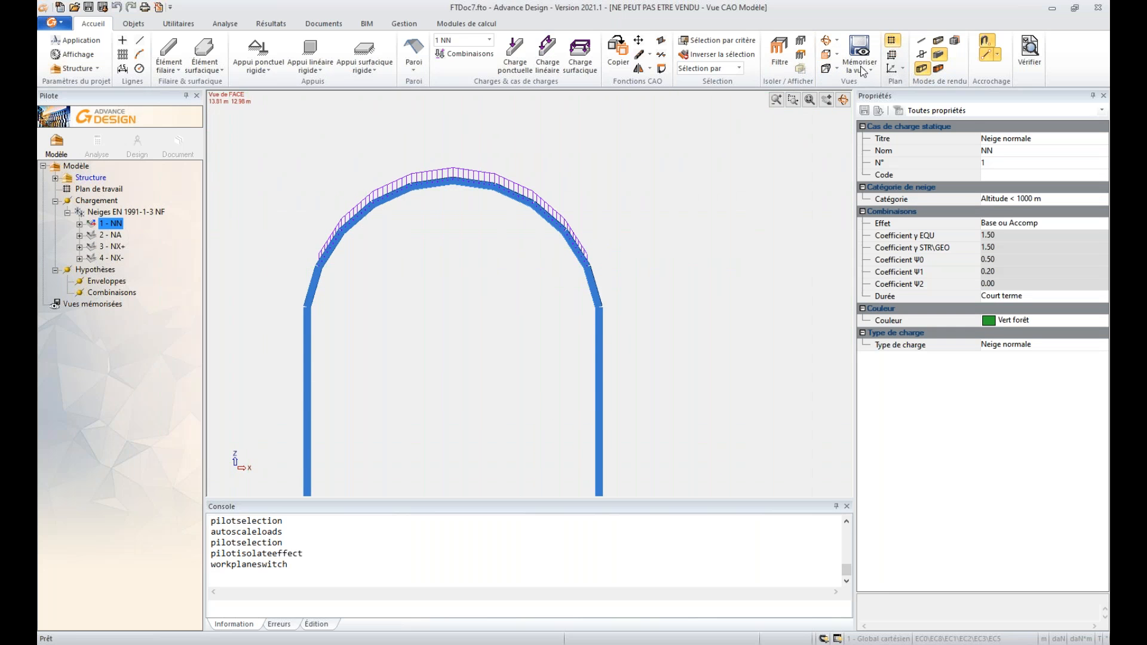
{"action": "left_click", "coordinate": [888, 45]}
{"action": "right_click", "coordinate": [658, 222]}
{"action": "left_click", "coordinate": [680, 208]}
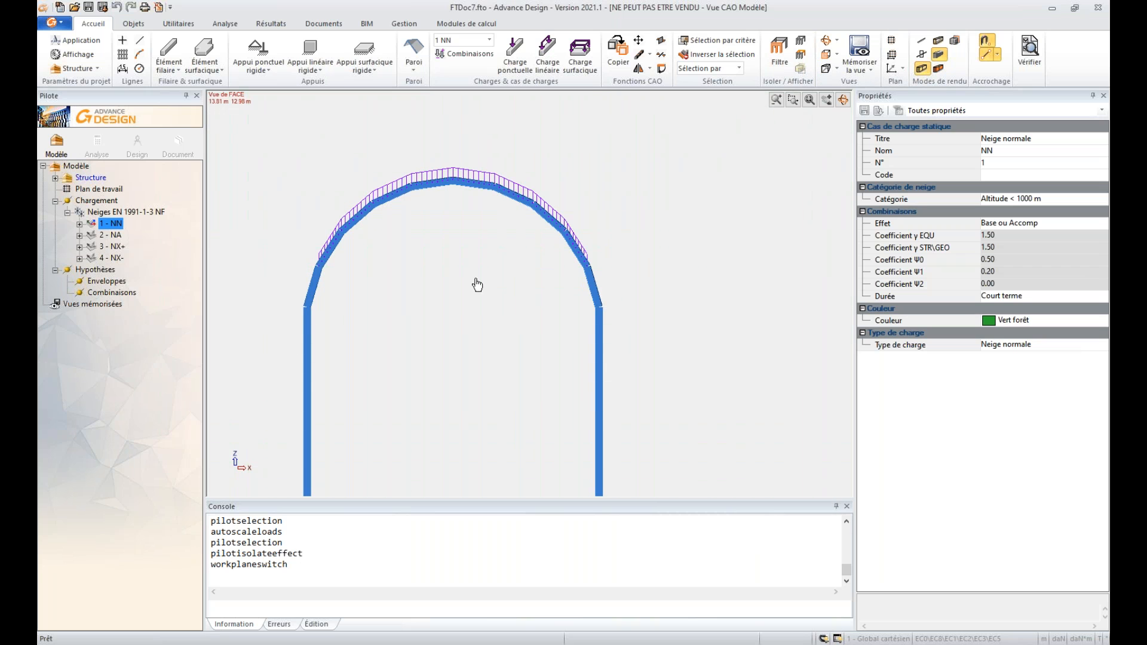
Deselect the first vault element above the left column and display the whole portal in axes rendering mode.
{"action": "left_click", "coordinate": [303, 297]}
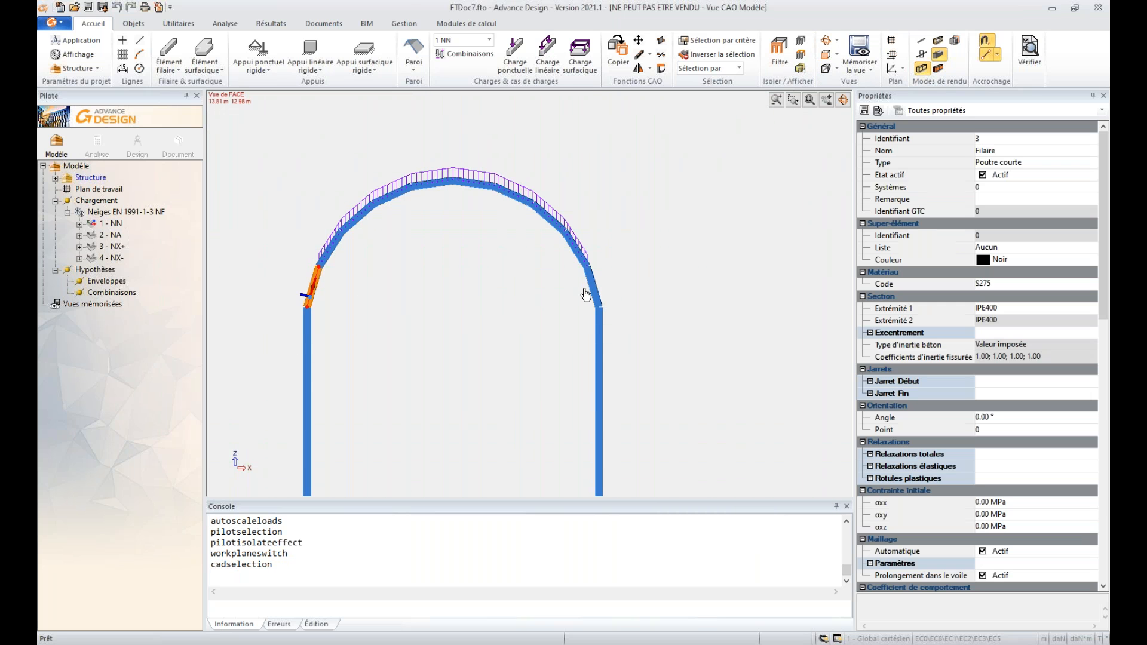
{"action": "key", "text": "Escape"}
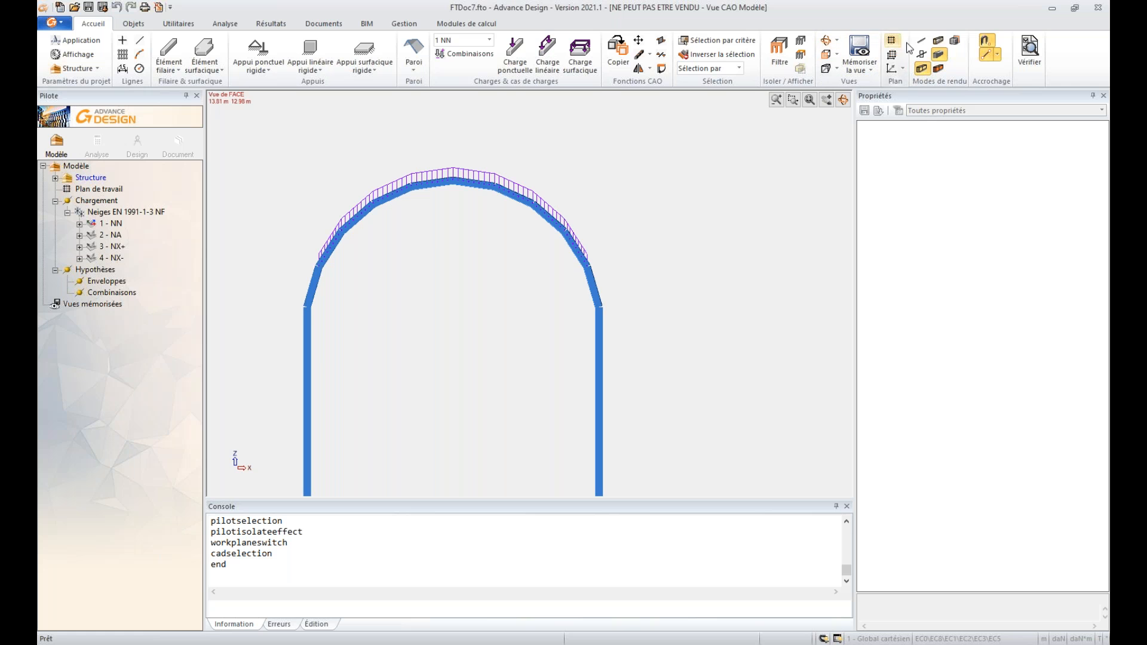
{"action": "left_click", "coordinate": [921, 41]}
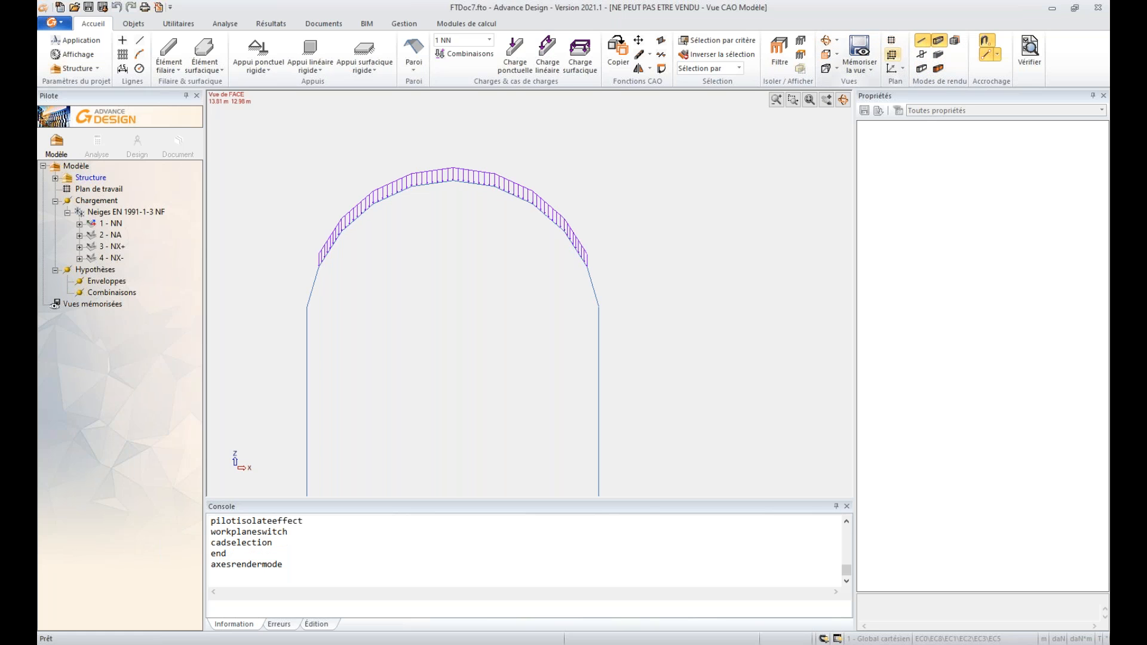
{"action": "middle_click_drag", "start_coordinate": [639, 230], "coordinate": [666, 203]}
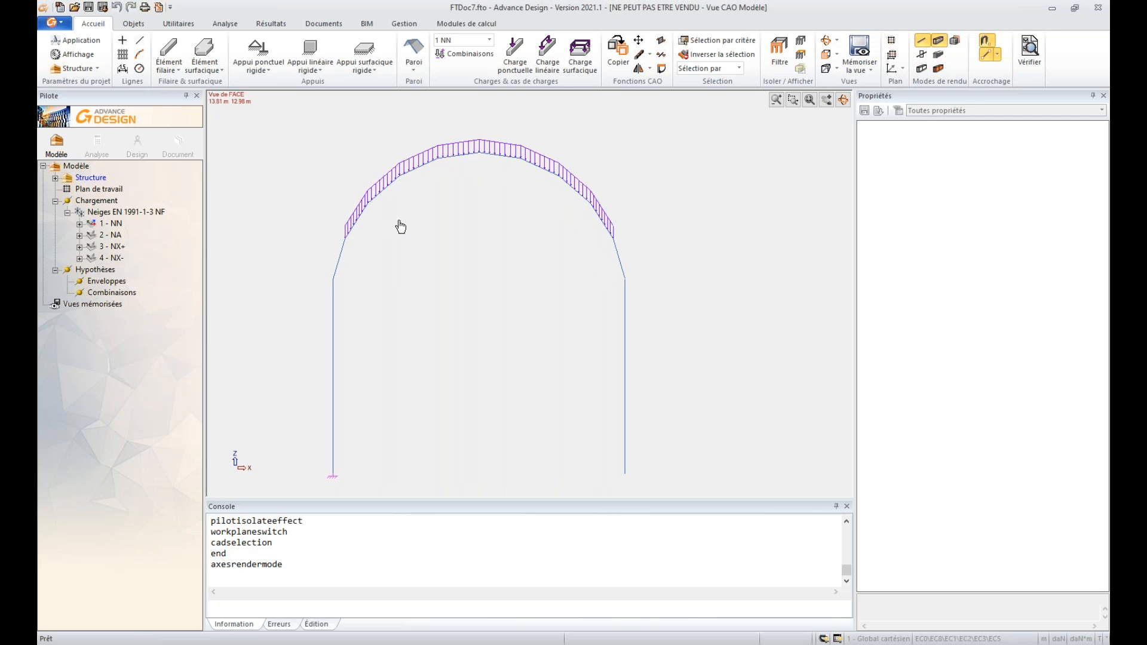
Measure the angle between the vault's first left element and the horizontal line joining the two column heads.
{"action": "key", "text": "alt+a"}
{"action": "left_click", "coordinate": [345, 238]}
{"action": "left_click", "coordinate": [333, 279]}
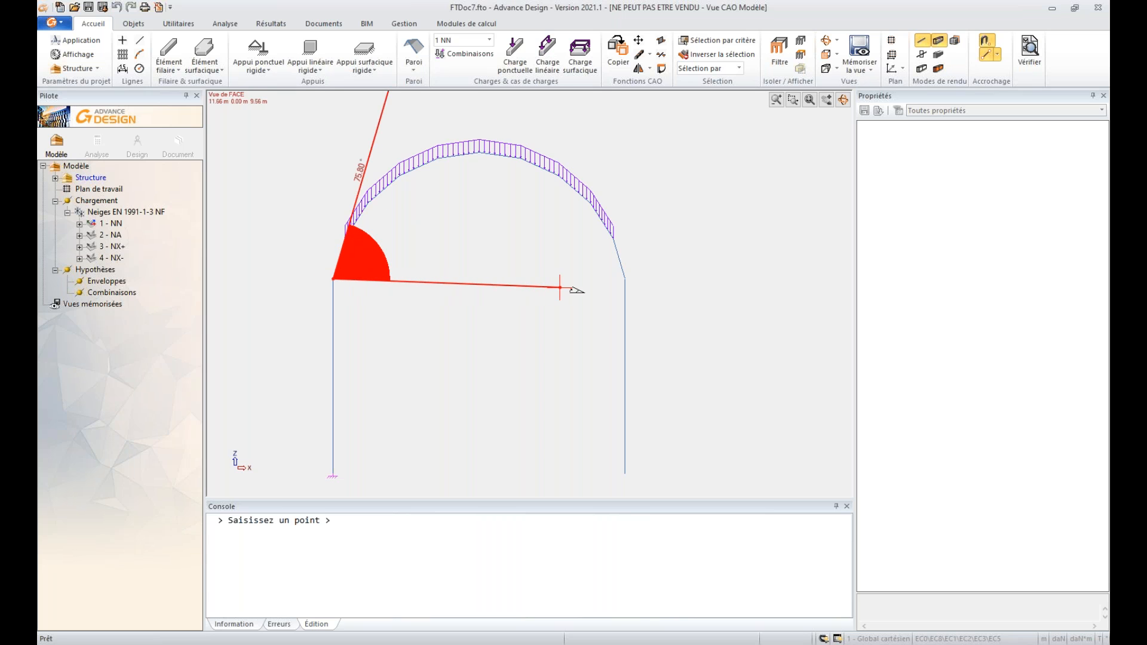
{"action": "left_click", "coordinate": [627, 278]}
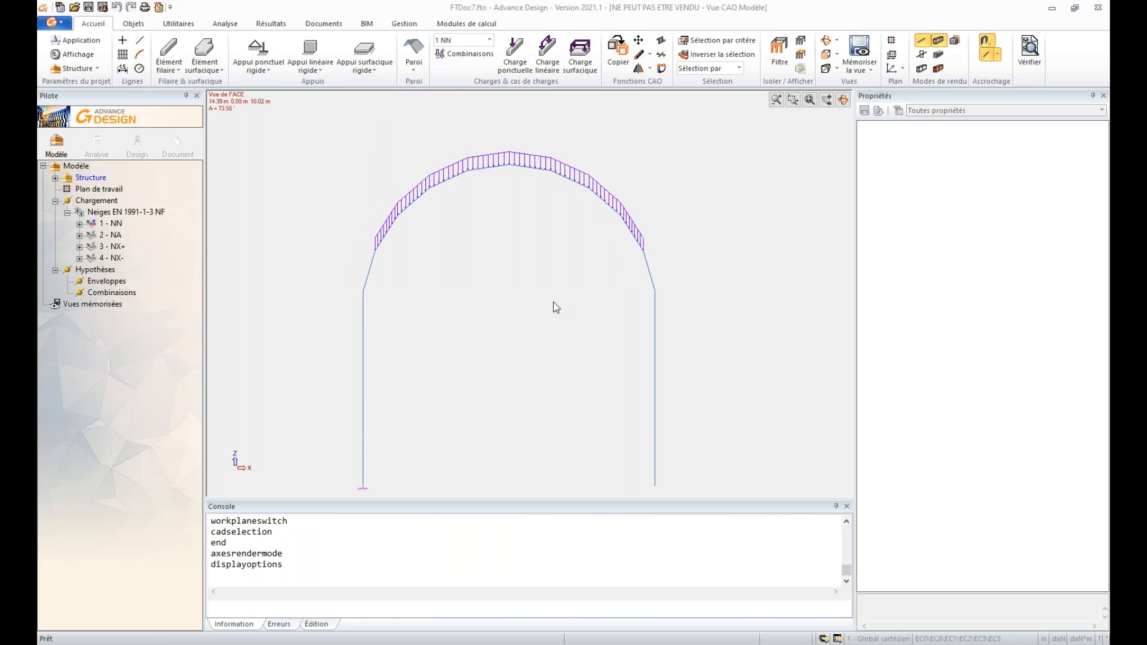
Set the Charge Surfacique annotation to Intensité (résultante) in the display settings.
{"action": "left_click", "coordinate": [457, 385]}
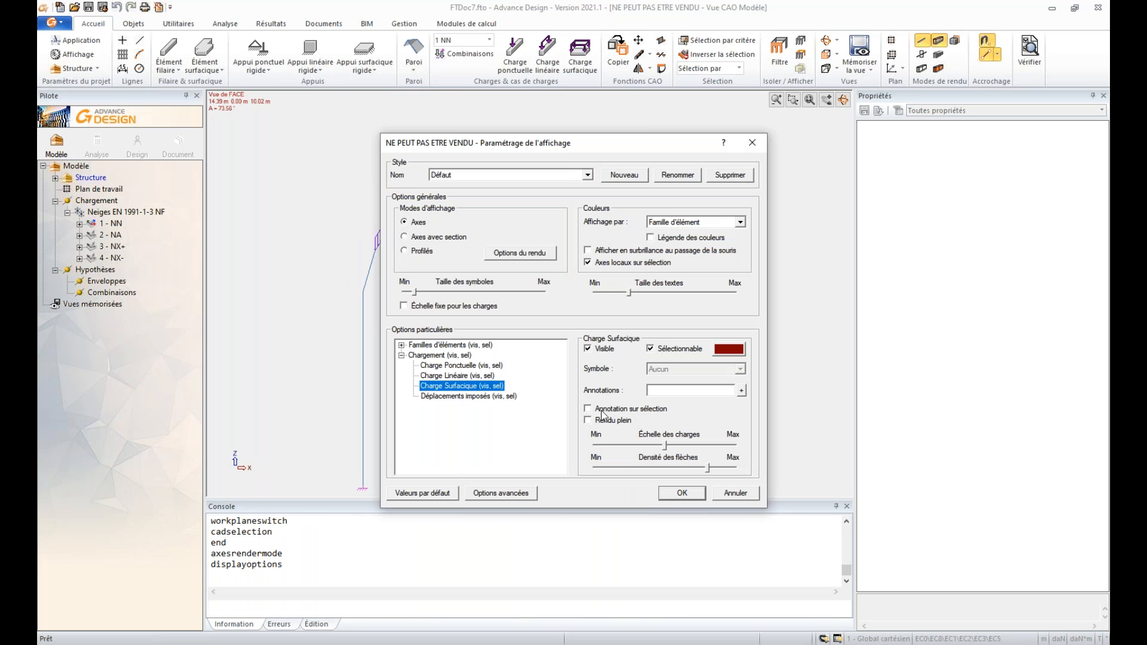
{"action": "left_click", "coordinate": [741, 392]}
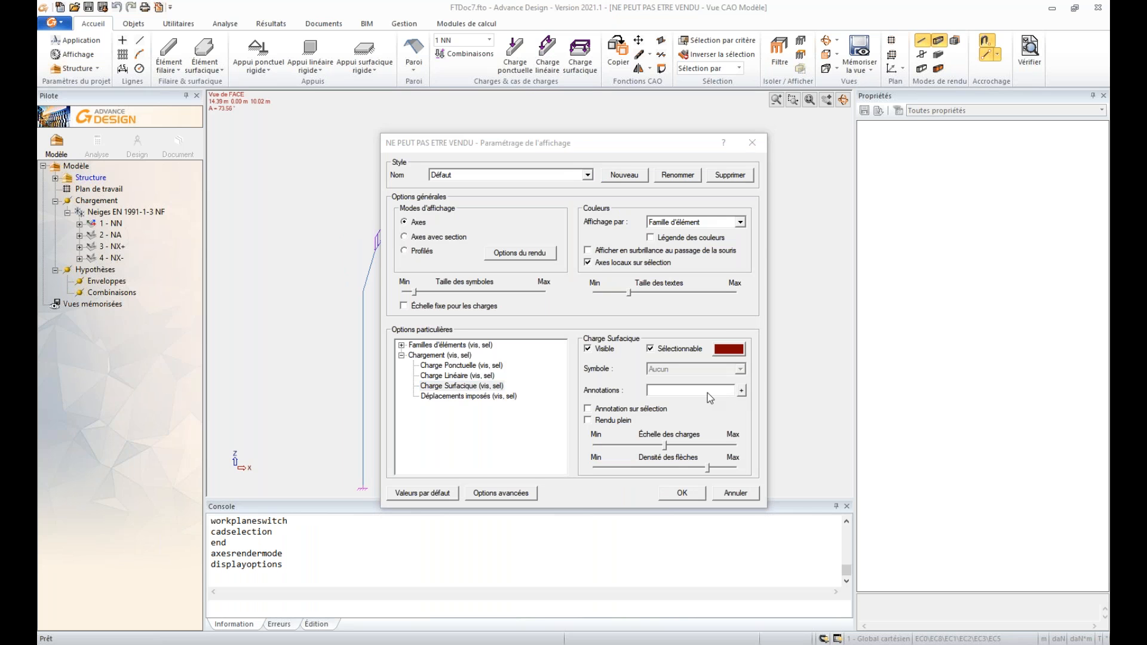
{"action": "left_click", "coordinate": [468, 348]}
{"action": "left_click", "coordinate": [577, 315]}
{"action": "left_click", "coordinate": [645, 424]}
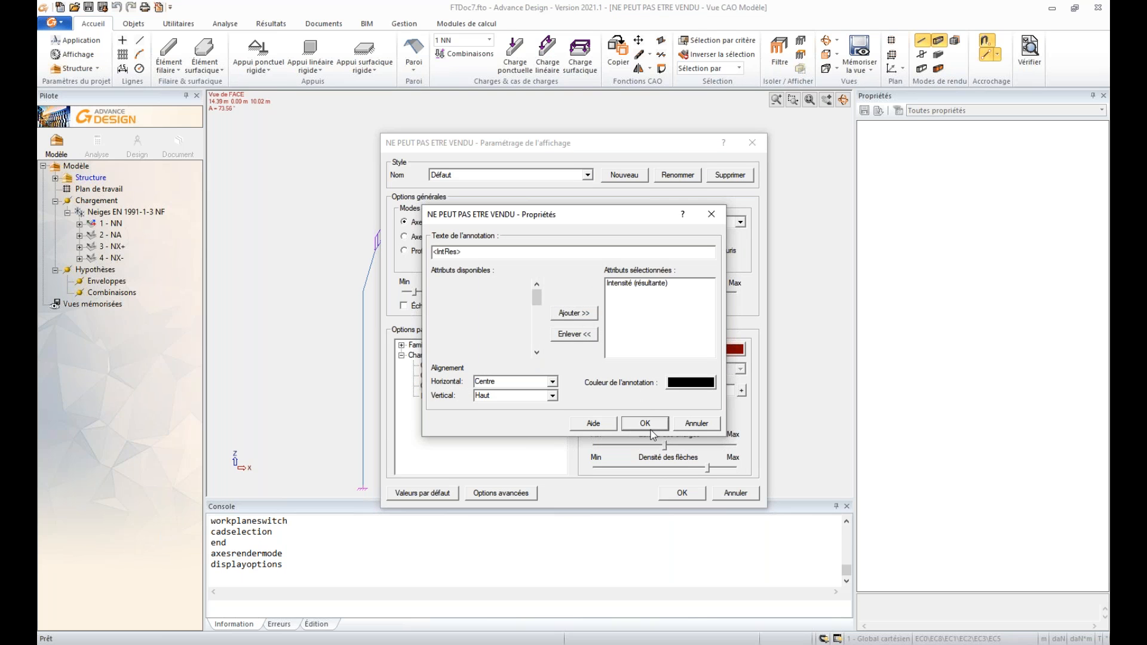
{"action": "left_click", "coordinate": [681, 493]}
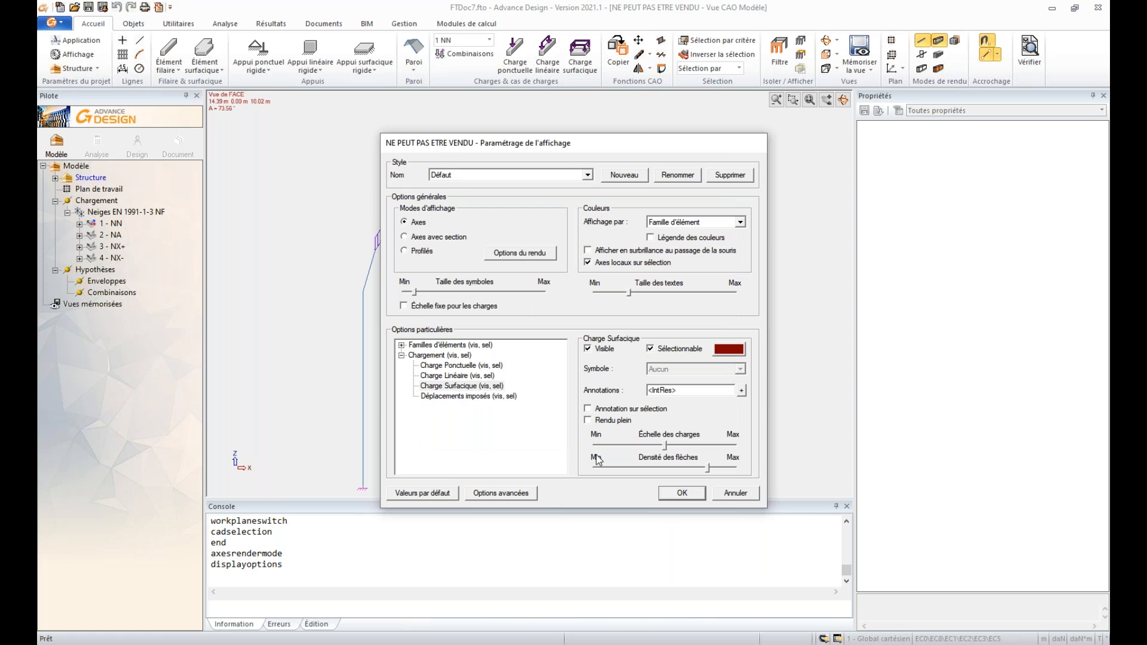
Increase the display text size to slightly below the middle of its range, keeping the <IntRes> surface load annotation.
{"action": "key", "text": "alt+x"}
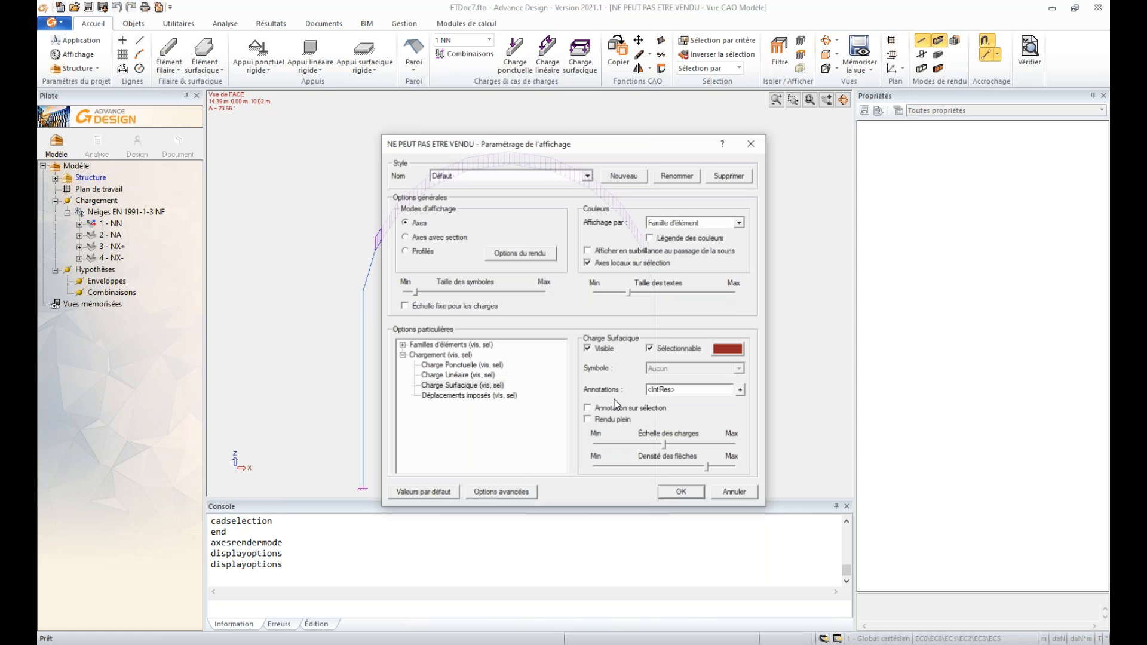
{"action": "left_click", "coordinate": [483, 388]}
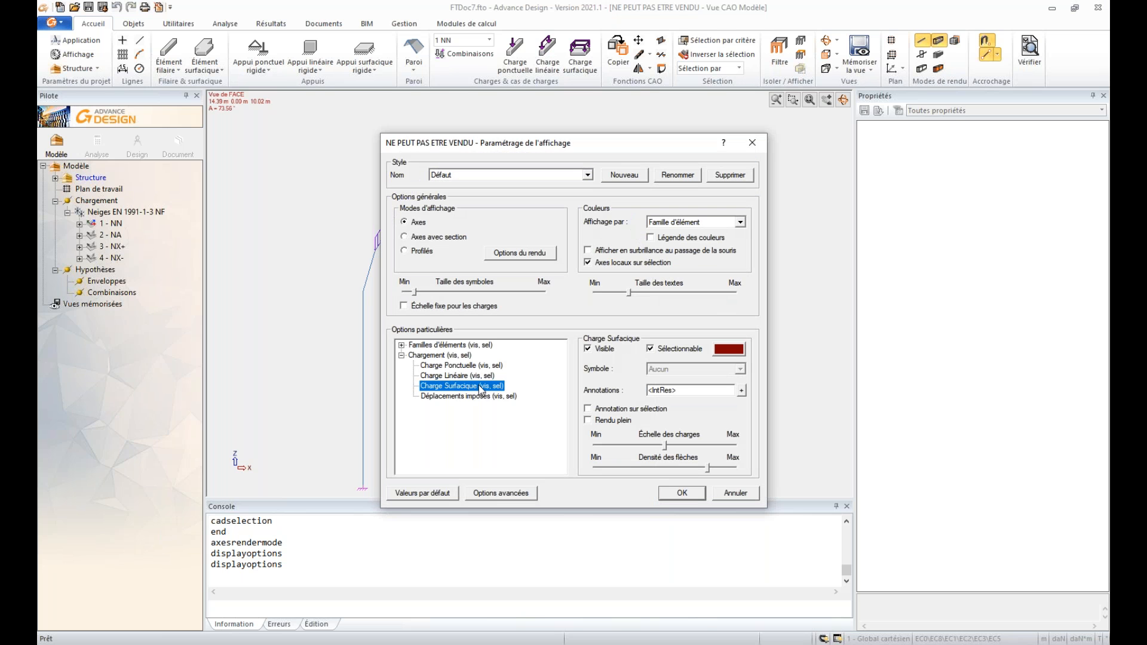
{"action": "left_click", "coordinate": [741, 391]}
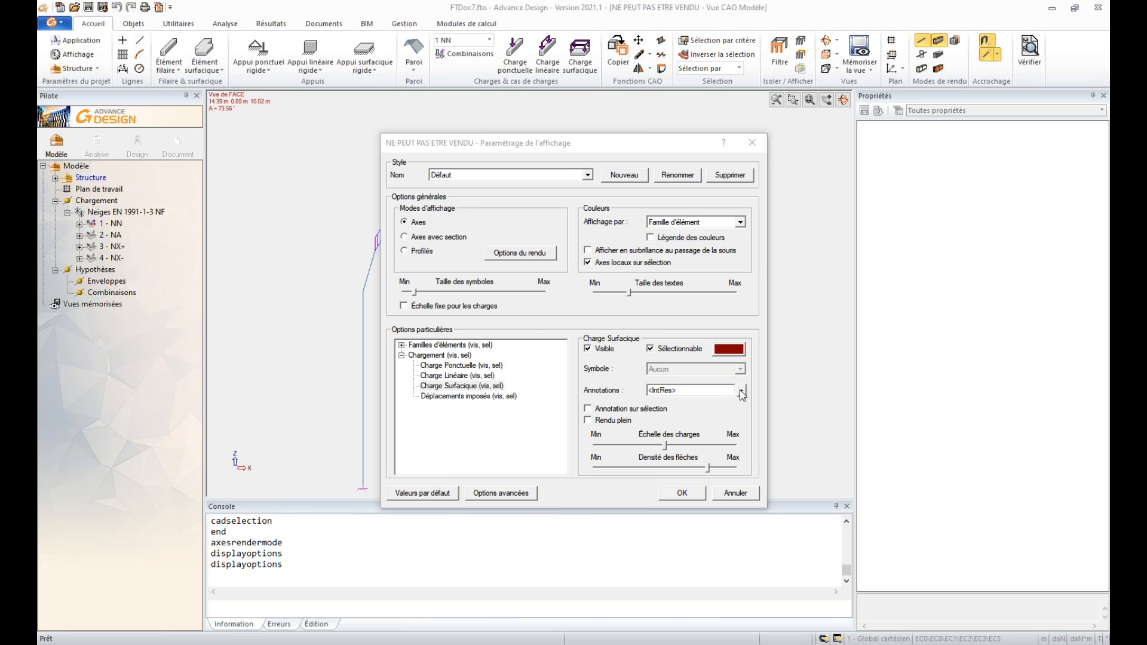
{"action": "left_click", "coordinate": [647, 423]}
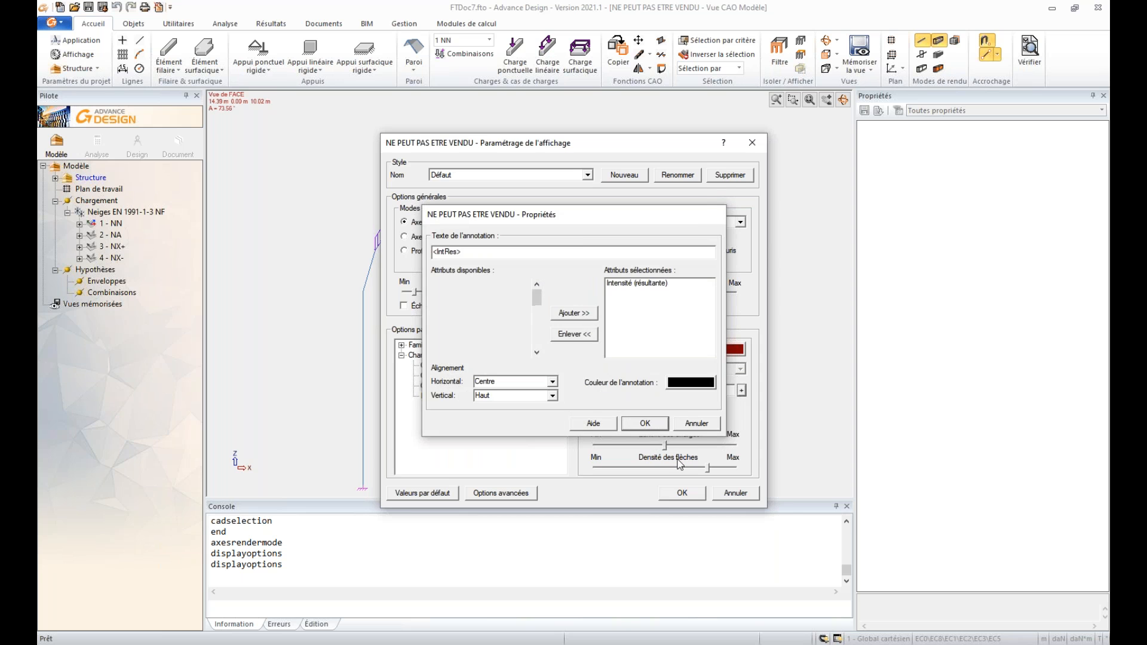
{"action": "left_click", "coordinate": [663, 292]}
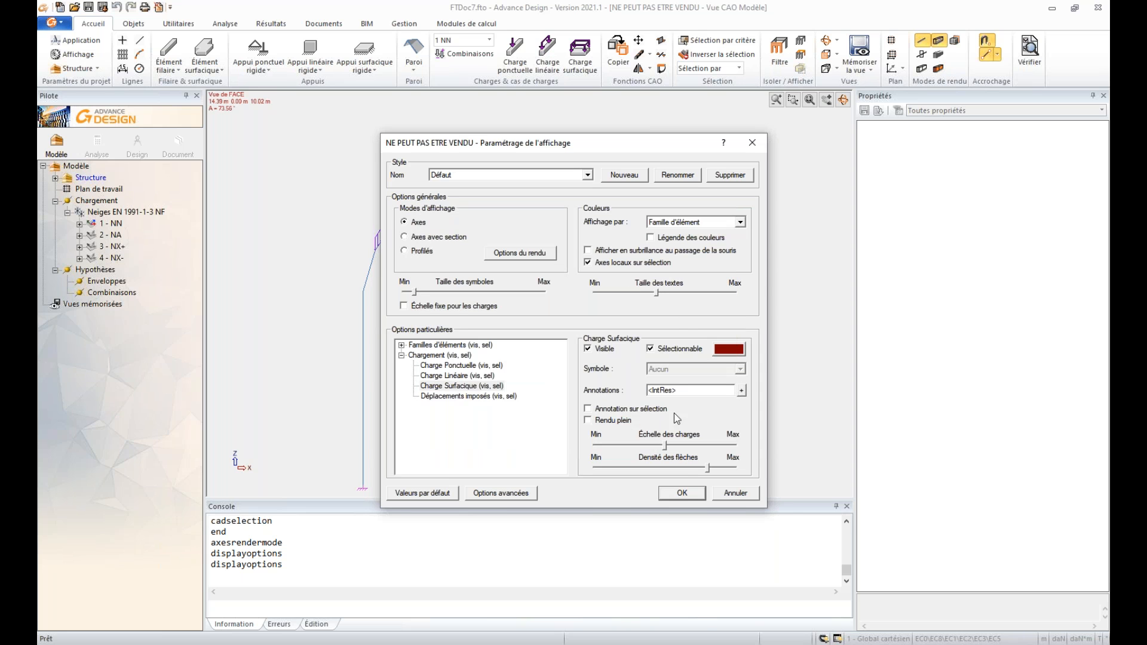
{"action": "left_click", "coordinate": [680, 493]}
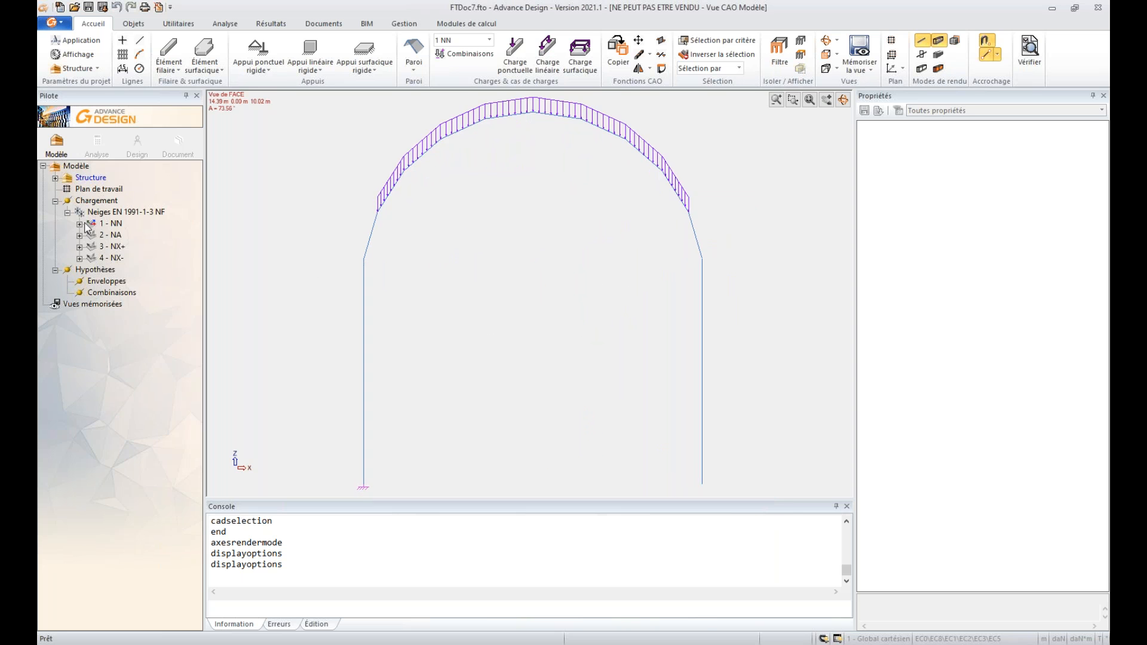
Expand load case 1 - NN and set the Charge Surfacique annotation to Intensité&Unités.
{"action": "left_click", "coordinate": [111, 224]}
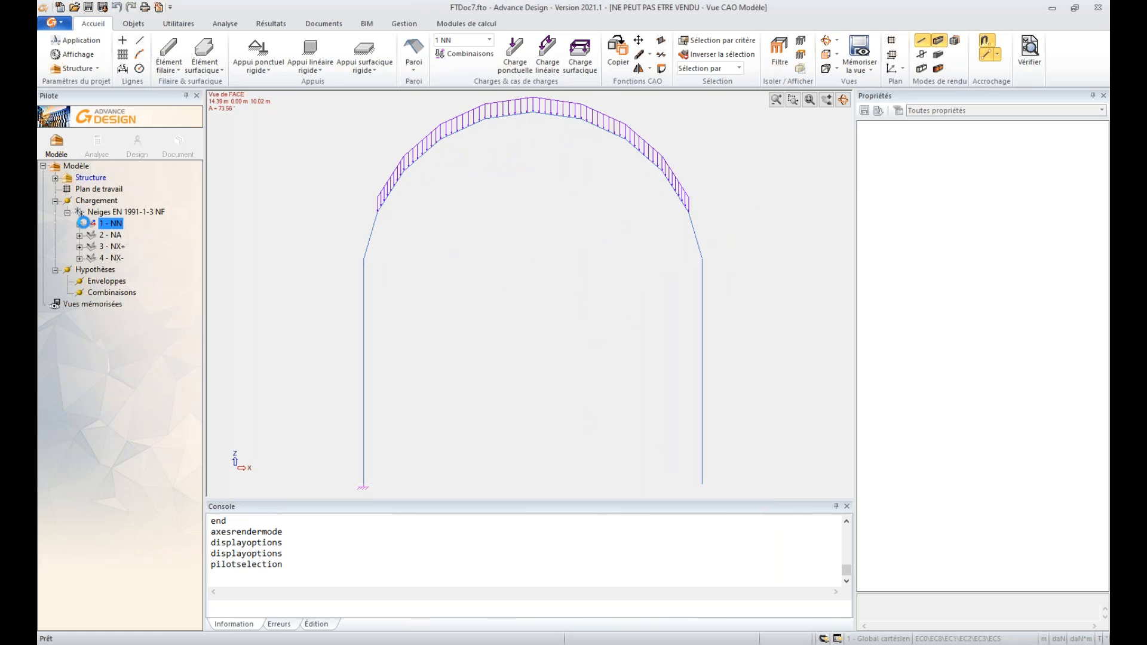
{"action": "double_click", "coordinate": [590, 318]}
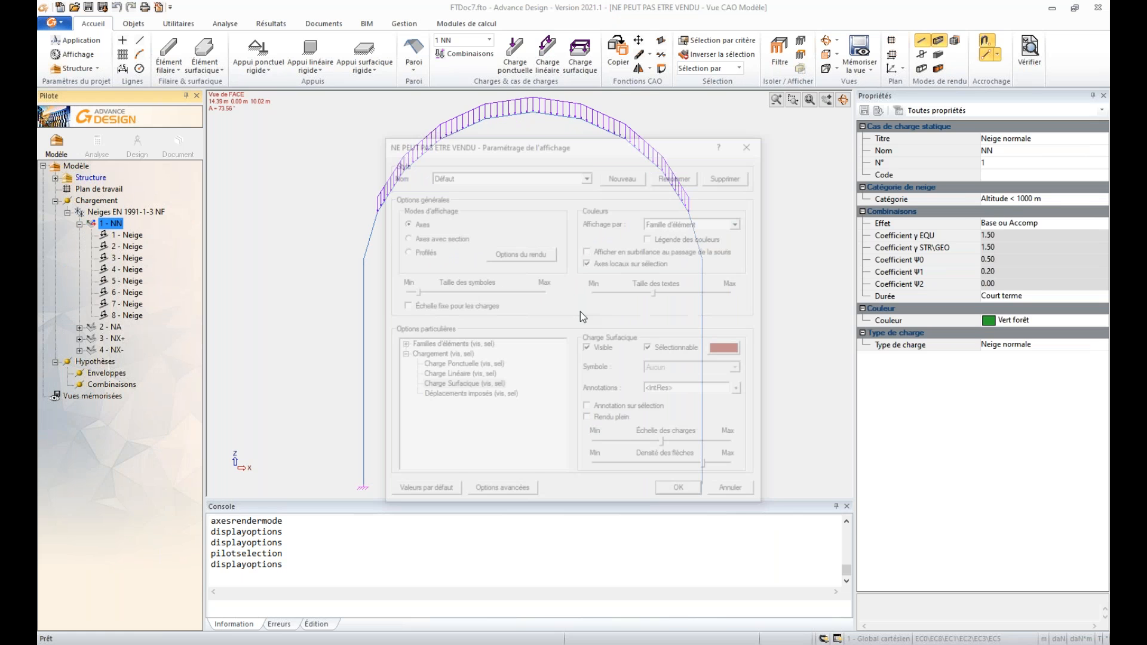
{"action": "left_click", "coordinate": [742, 391]}
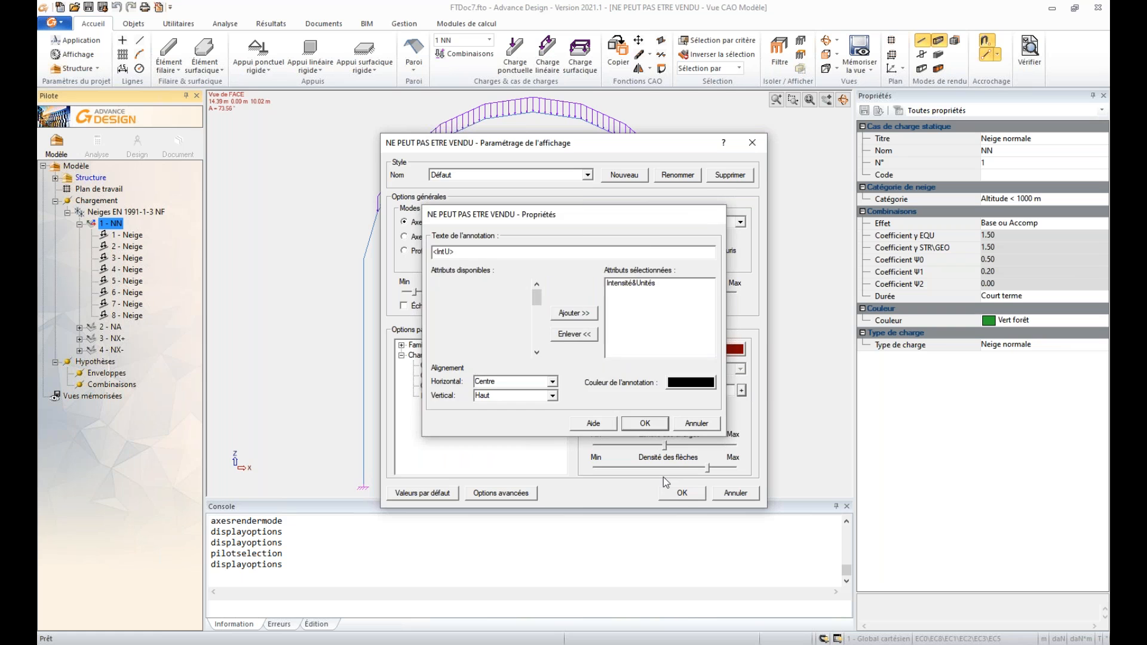
{"action": "left_click", "coordinate": [645, 423]}
{"action": "left_click", "coordinate": [679, 492]}
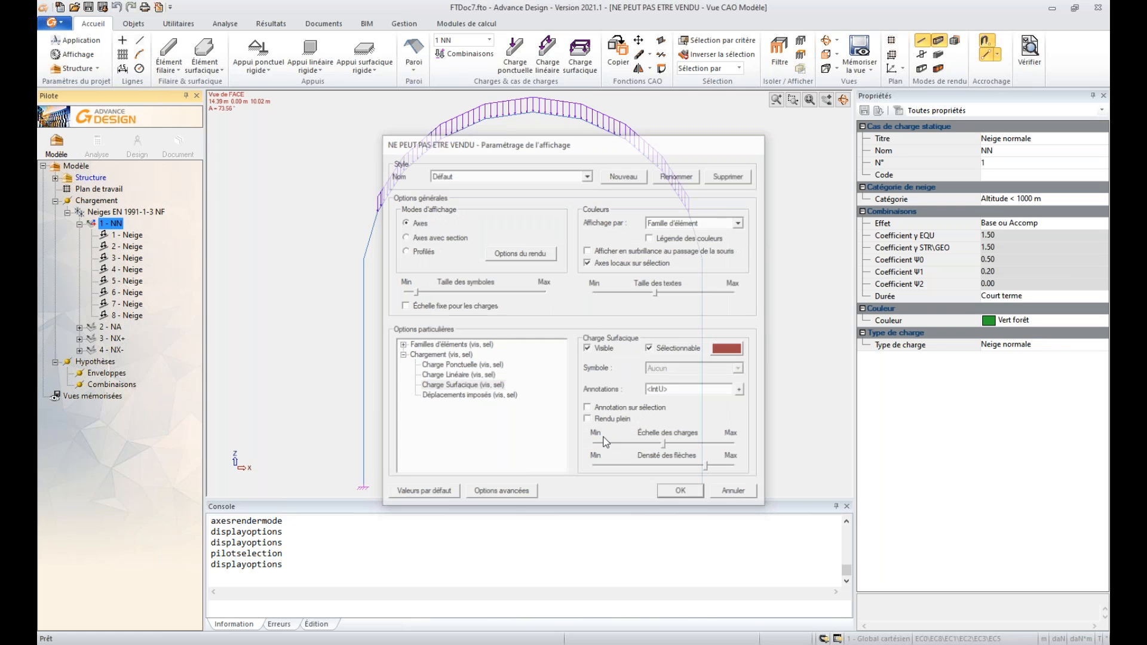
Review the properties of the first Neige load in case 1 - NN, and those of the Neiges EN 1991-1-3 NF family.
{"action": "left_click", "coordinate": [135, 236]}
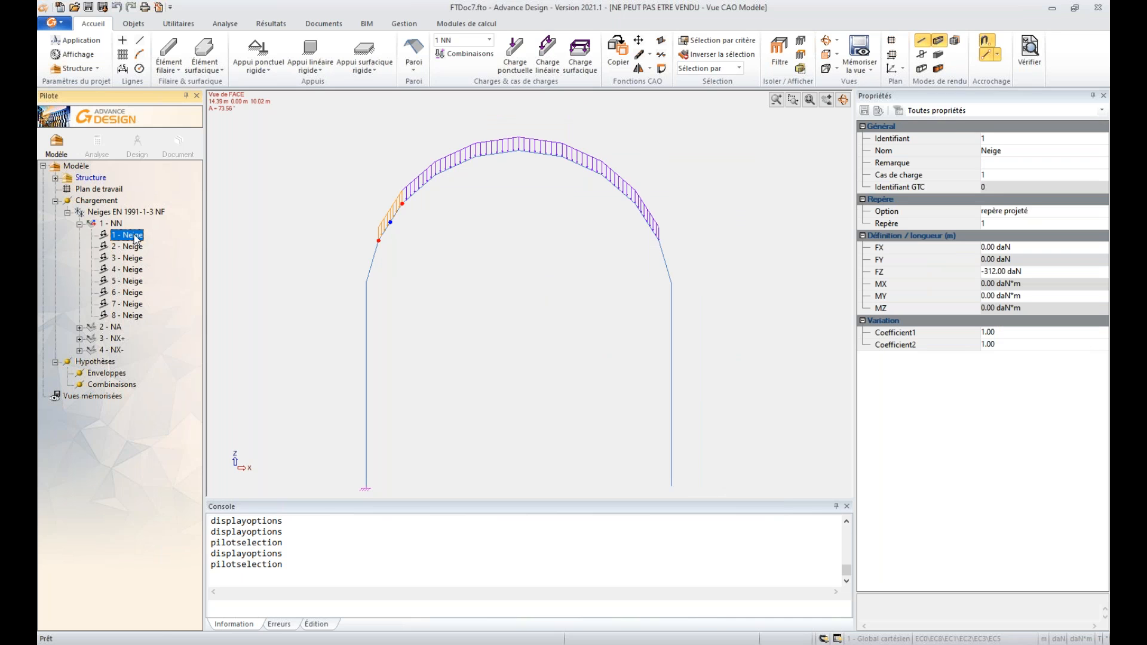
{"action": "left_click", "coordinate": [117, 224]}
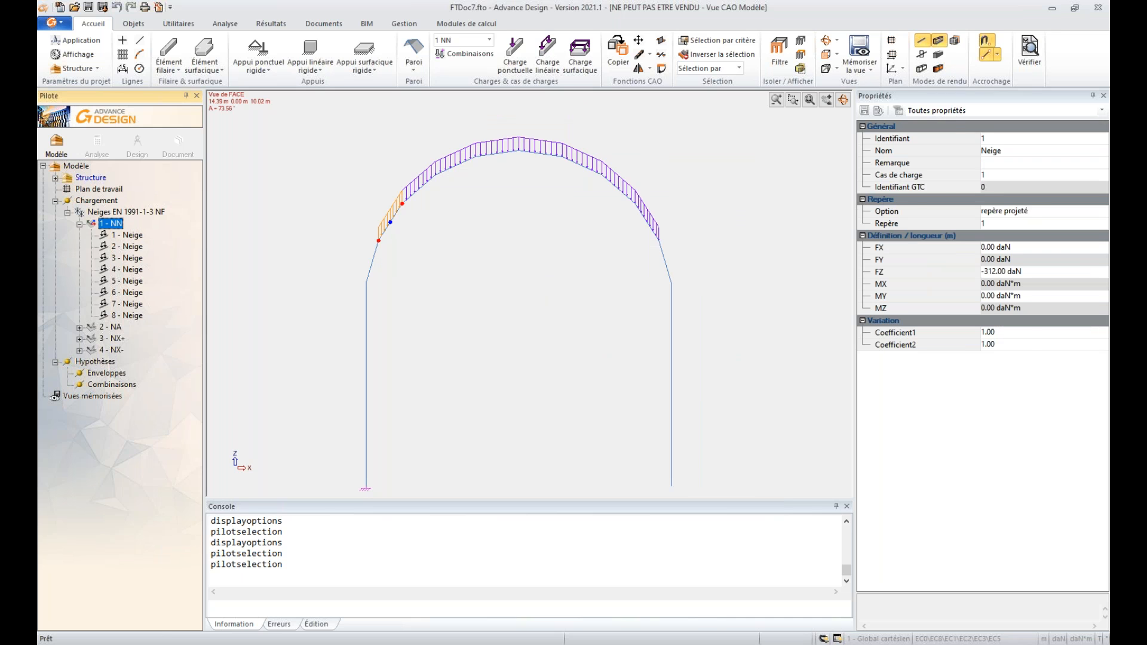
{"action": "left_click", "coordinate": [123, 236]}
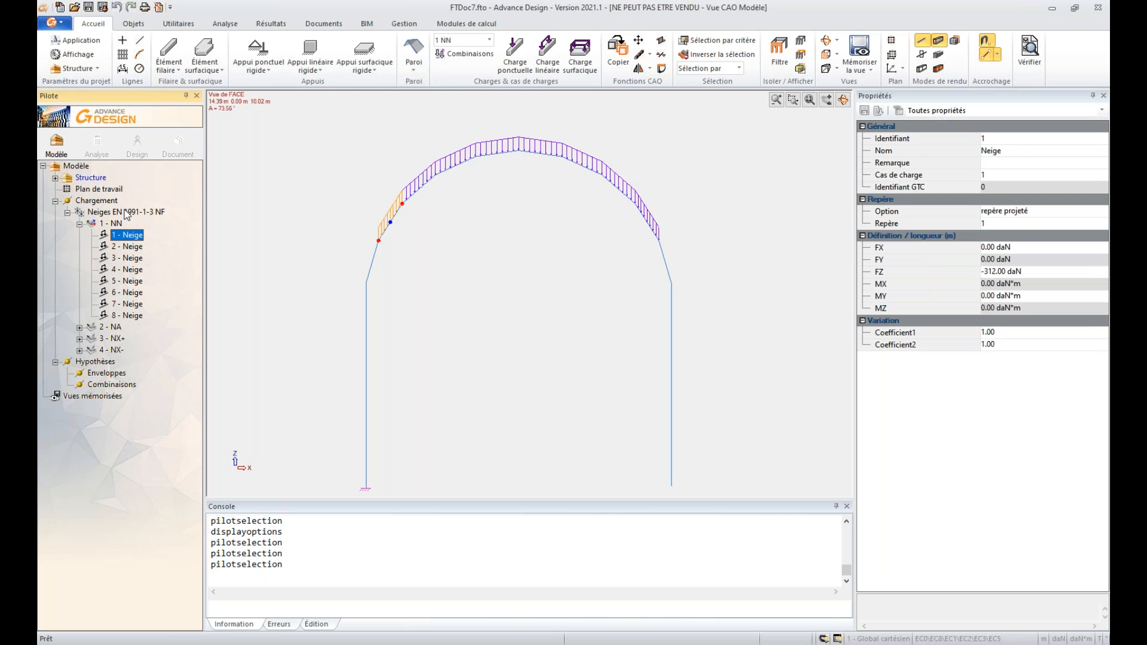
{"action": "key", "text": "Escape"}
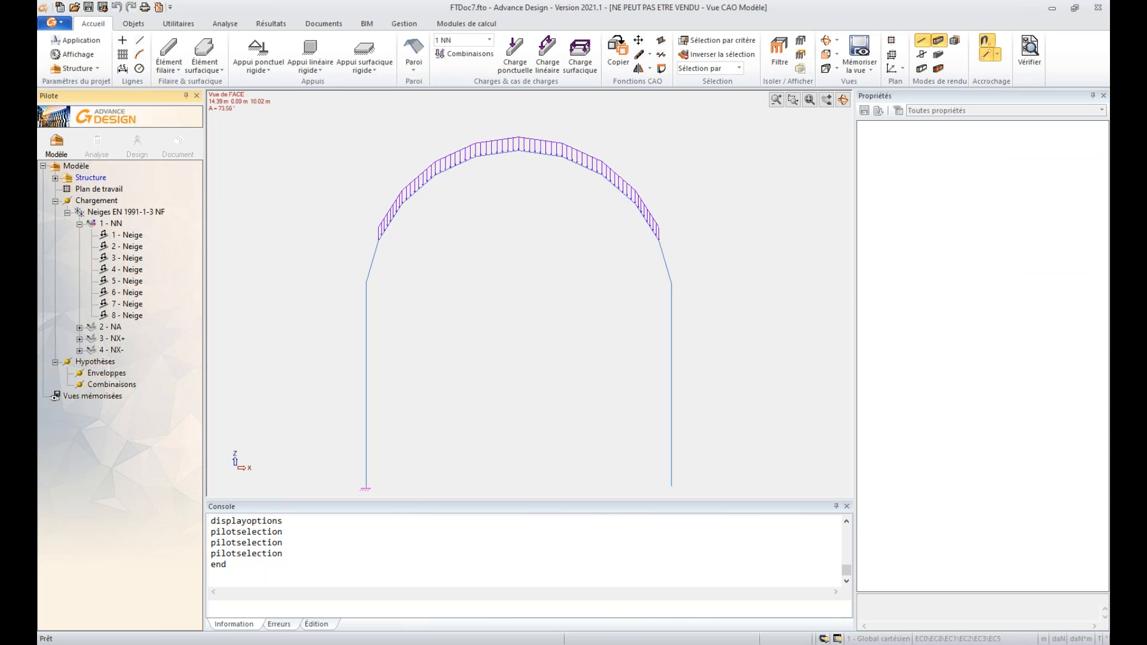
{"action": "left_click", "coordinate": [125, 212]}
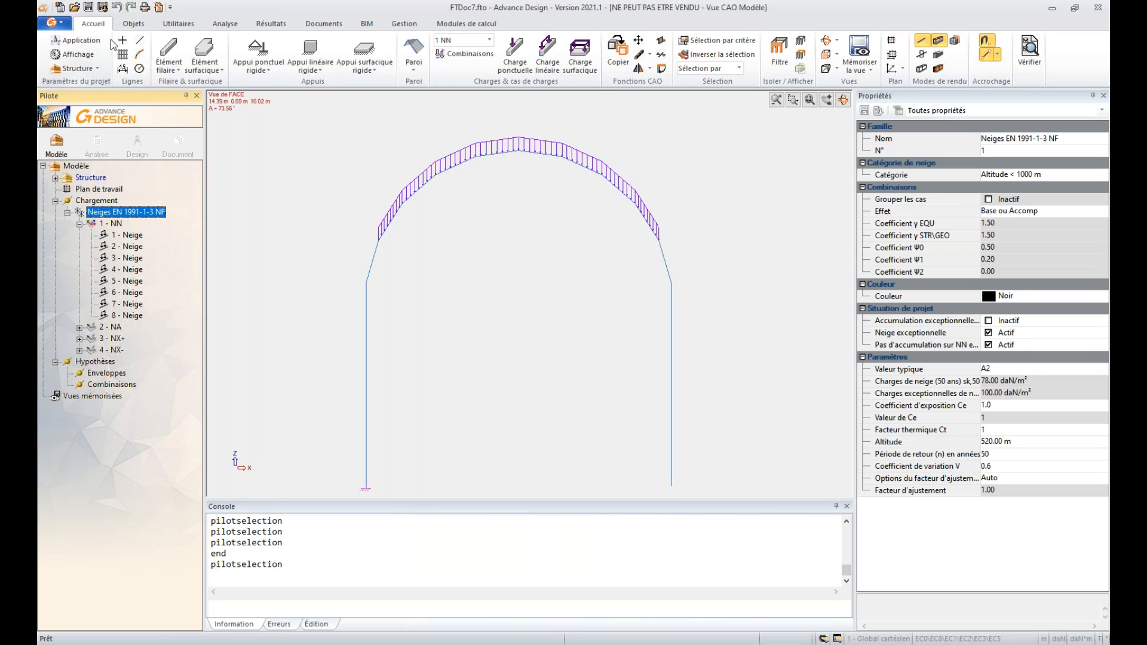
Open the project voute 2d.fto from the Data (F:) drive without saving the changes to FTDoc7.fto.
{"action": "left_click", "coordinate": [74, 8]}
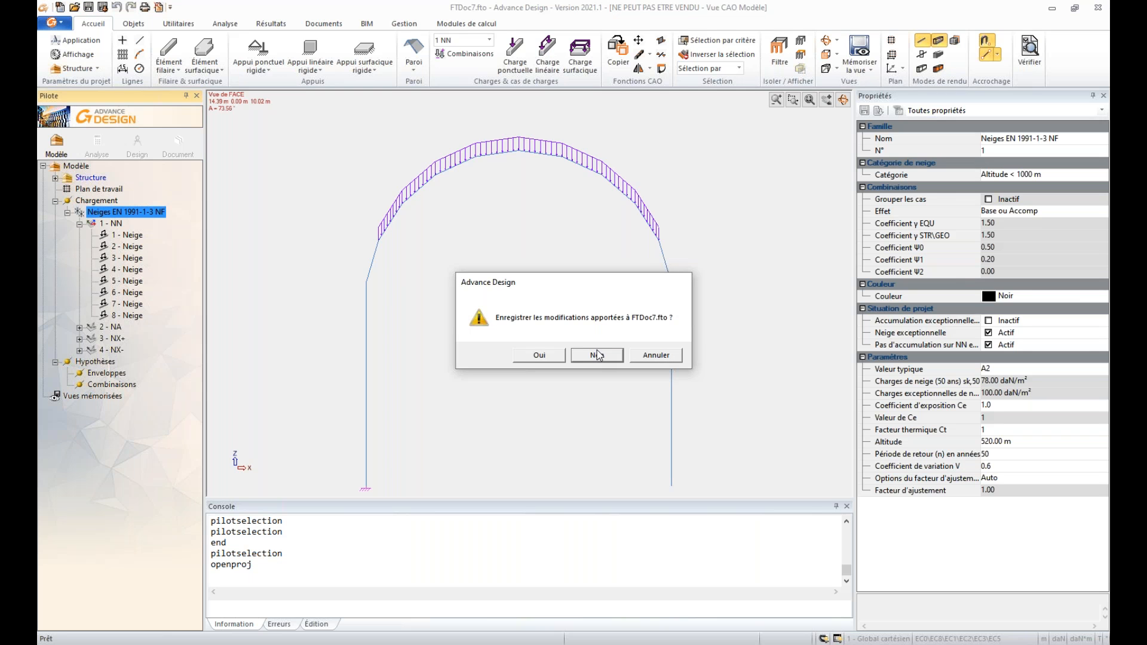
{"action": "left_click", "coordinate": [597, 355]}
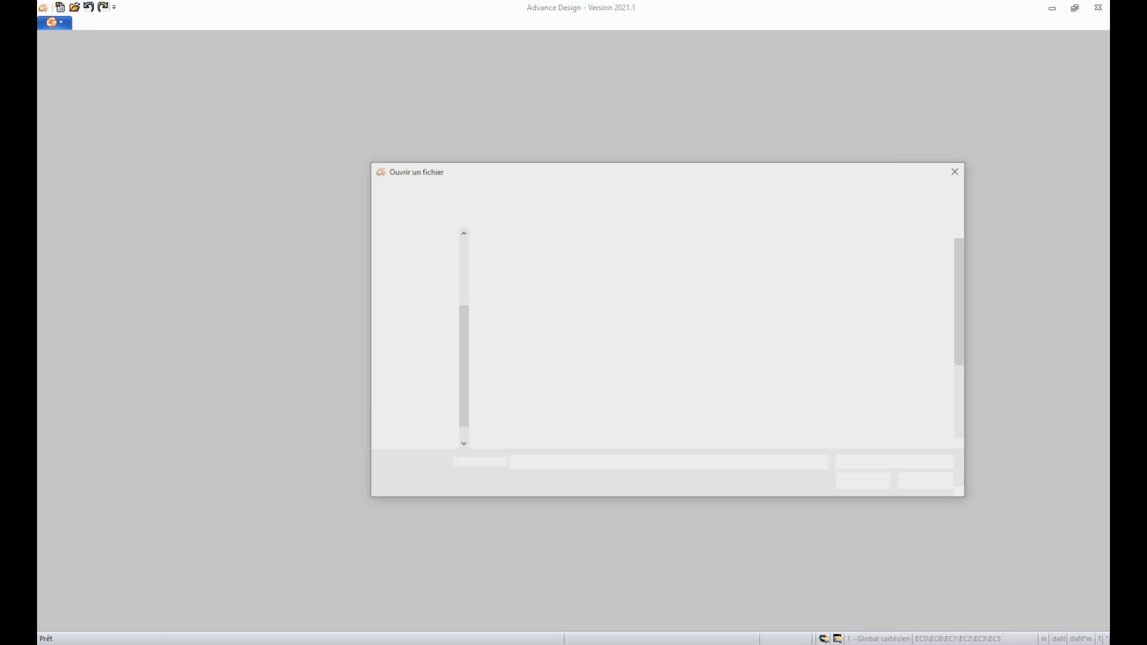
{"action": "left_click", "coordinate": [509, 192]}
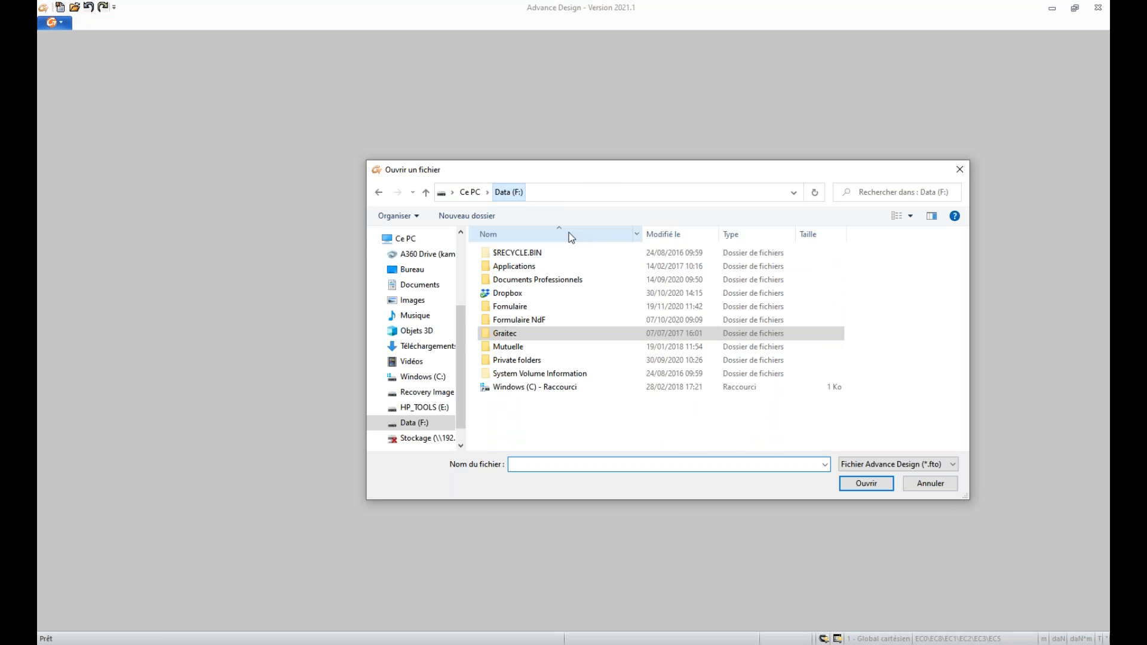
{"action": "left_click", "coordinate": [564, 281]}
{"action": "left_click_drag", "start_coordinate": [609, 170], "coordinate": [1109, 171]}
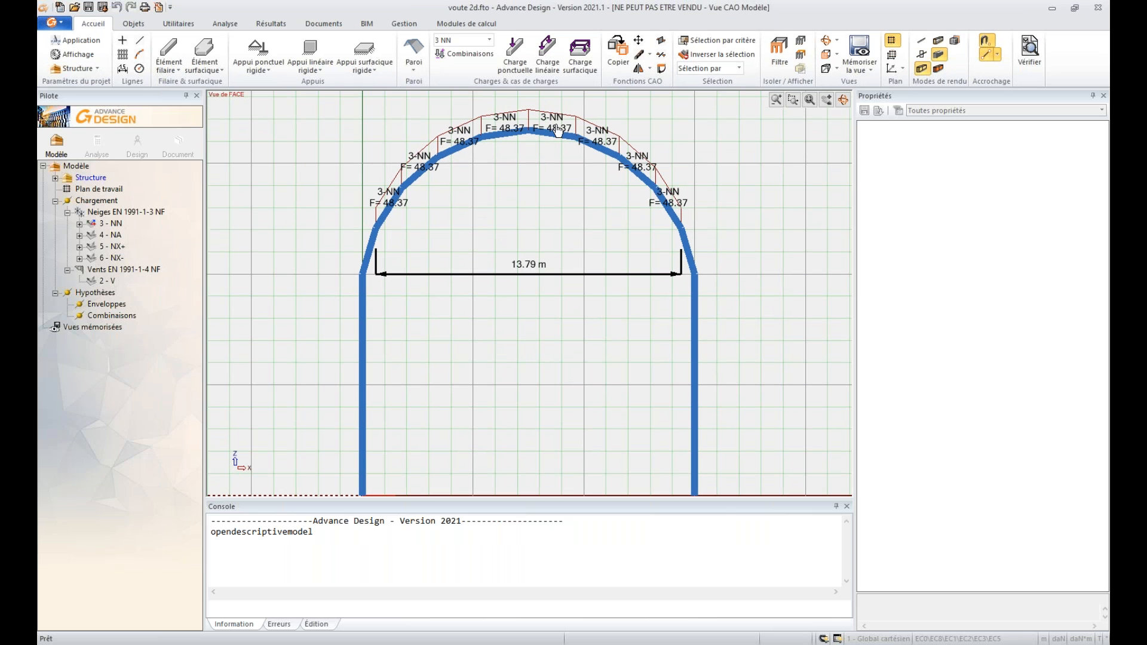
Hide the work plane grid, and measure the span between the column bases and the height of the left column.
{"action": "left_click", "coordinate": [891, 42]}
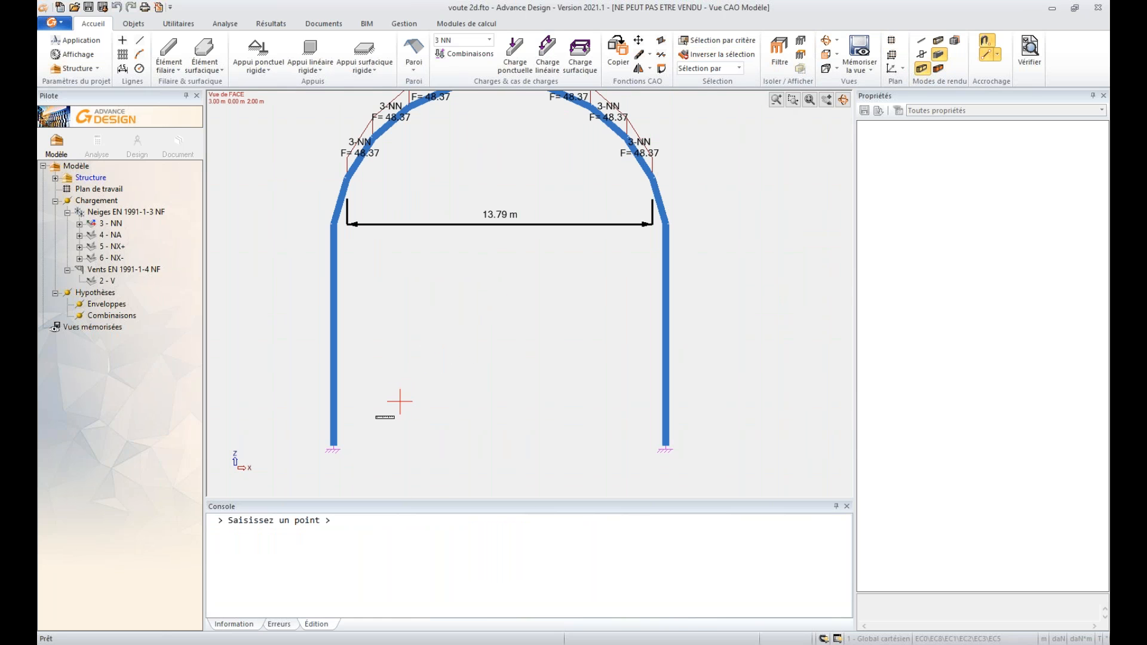
{"action": "left_click", "coordinate": [332, 445]}
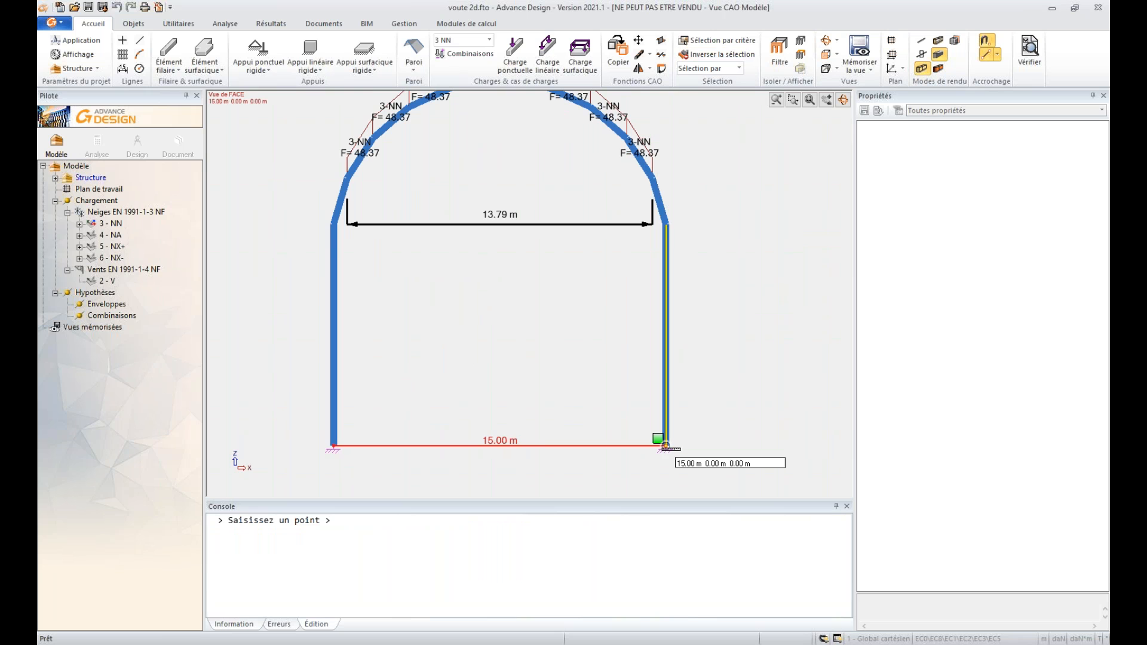
{"action": "left_click", "coordinate": [665, 446]}
{"action": "left_click", "coordinate": [333, 446]}
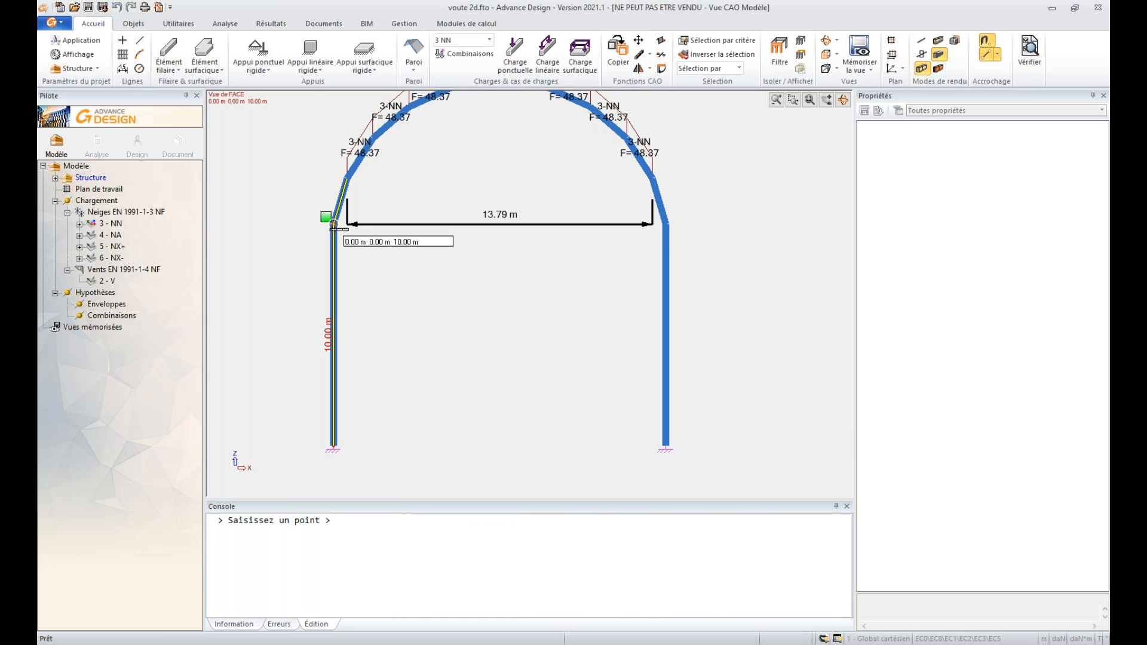
{"action": "left_click", "coordinate": [333, 224]}
Show the work plane grid again and measure the vault's rise between its apex and the column-top level.
{"action": "middle_click_drag", "start_coordinate": [504, 199], "coordinate": [504, 262]}
{"action": "left_click", "coordinate": [499, 143]}
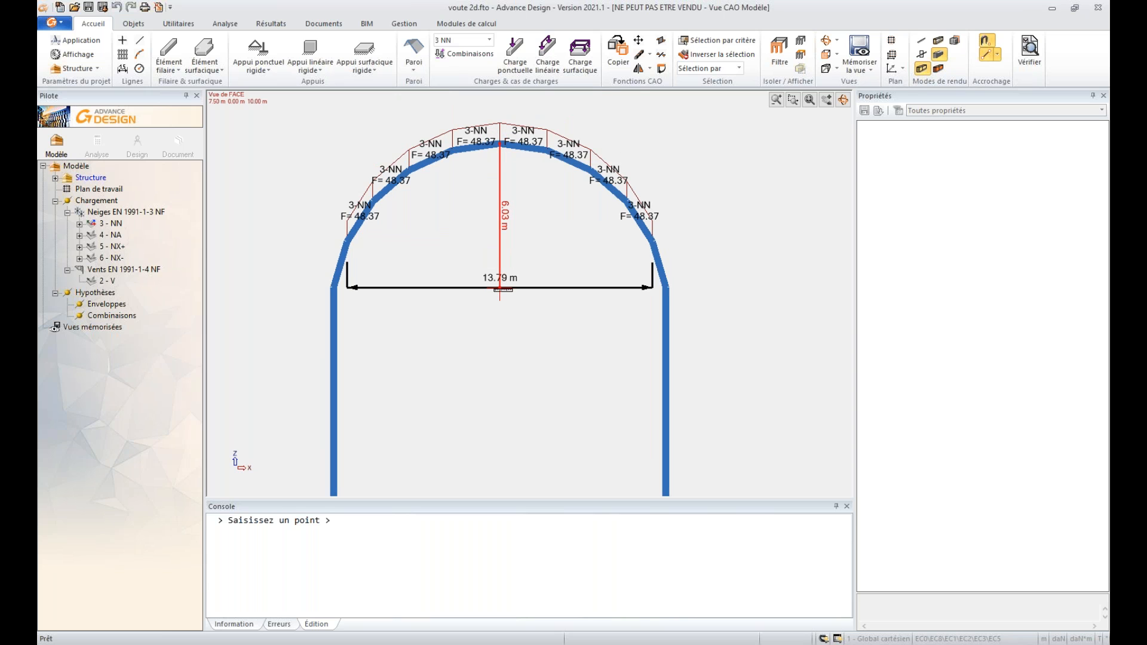
{"action": "middle_click_drag", "start_coordinate": [499, 332], "coordinate": [488, 214]}
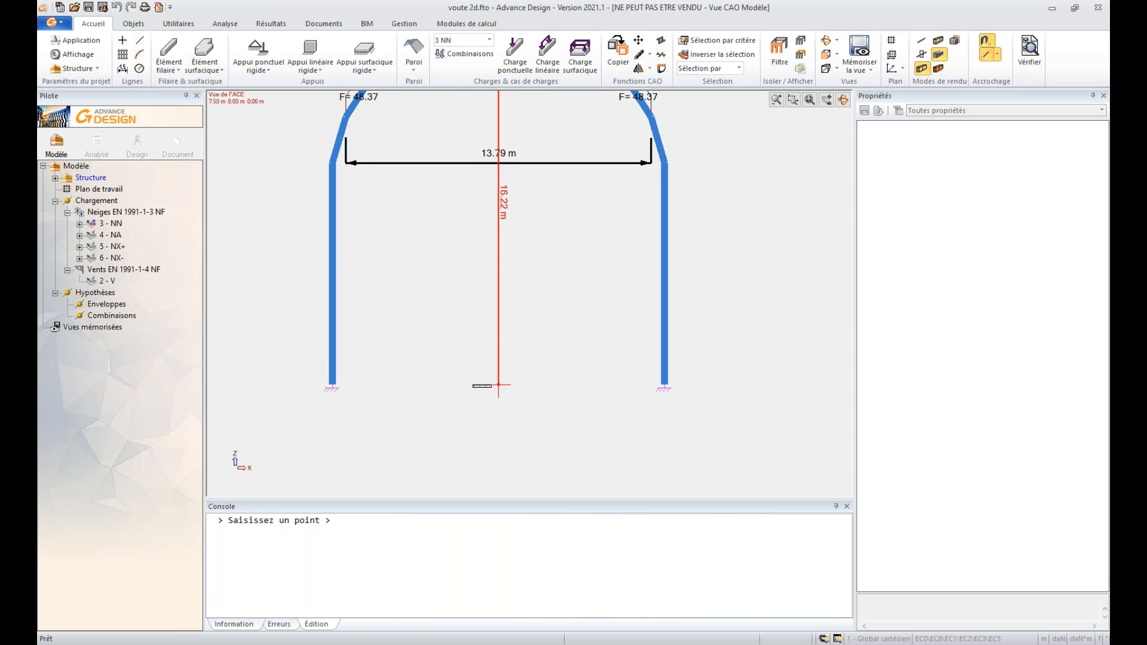
{"action": "left_click", "coordinate": [501, 386]}
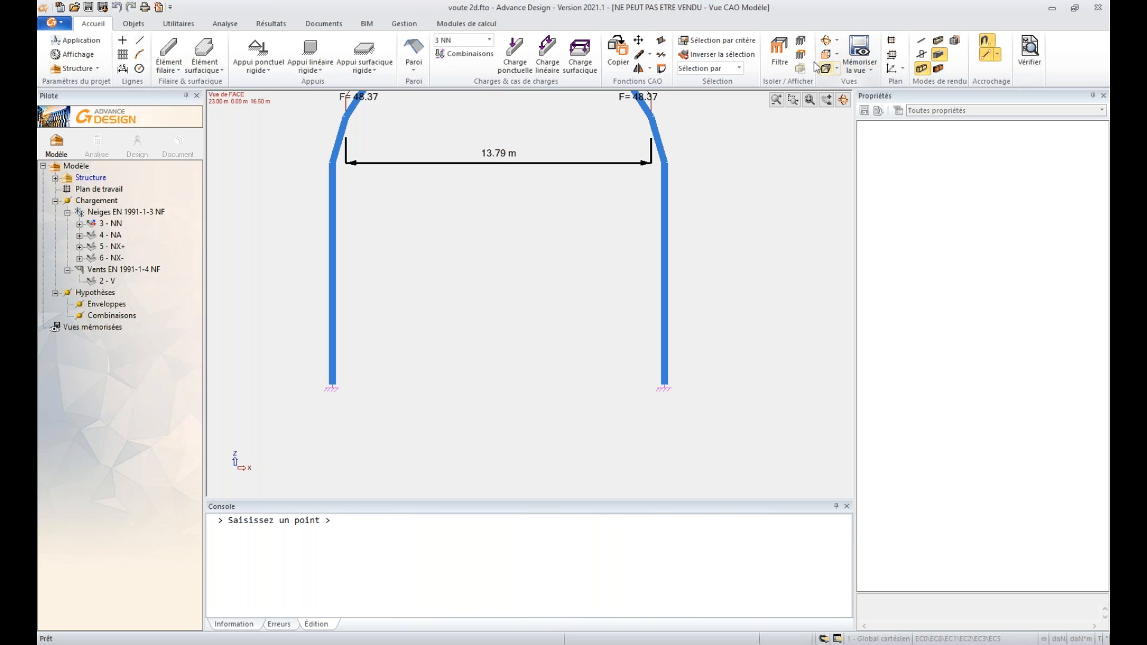
{"action": "left_click", "coordinate": [891, 40]}
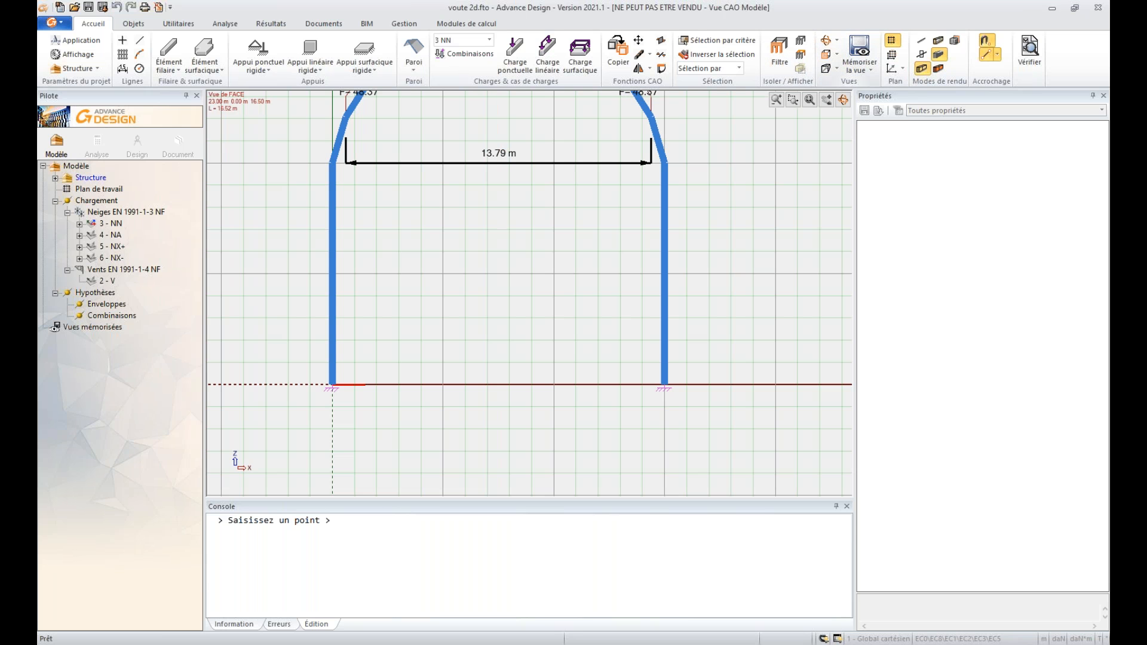
{"action": "middle_click_drag", "start_coordinate": [497, 152], "coordinate": [500, 251]}
{"action": "left_click", "coordinate": [500, 258]}
{"action": "key", "text": "Escape"}
Hide the work plane grid and display the structure in axes rendering mode.
{"action": "left_click", "coordinate": [136, 213]}
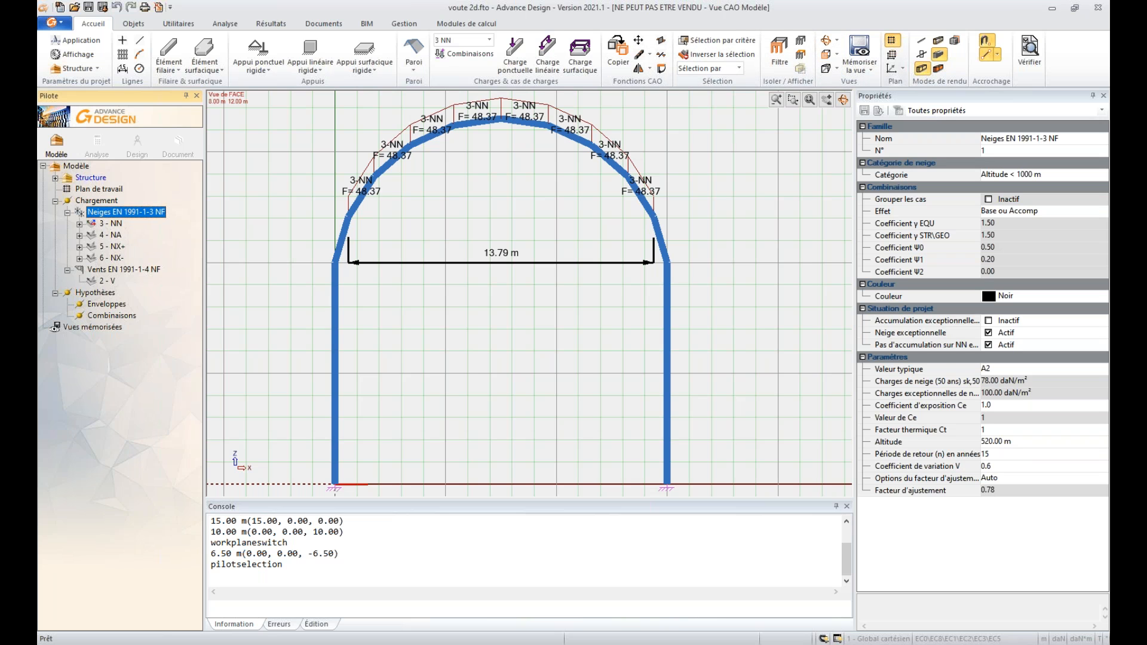
{"action": "left_click", "coordinate": [892, 40]}
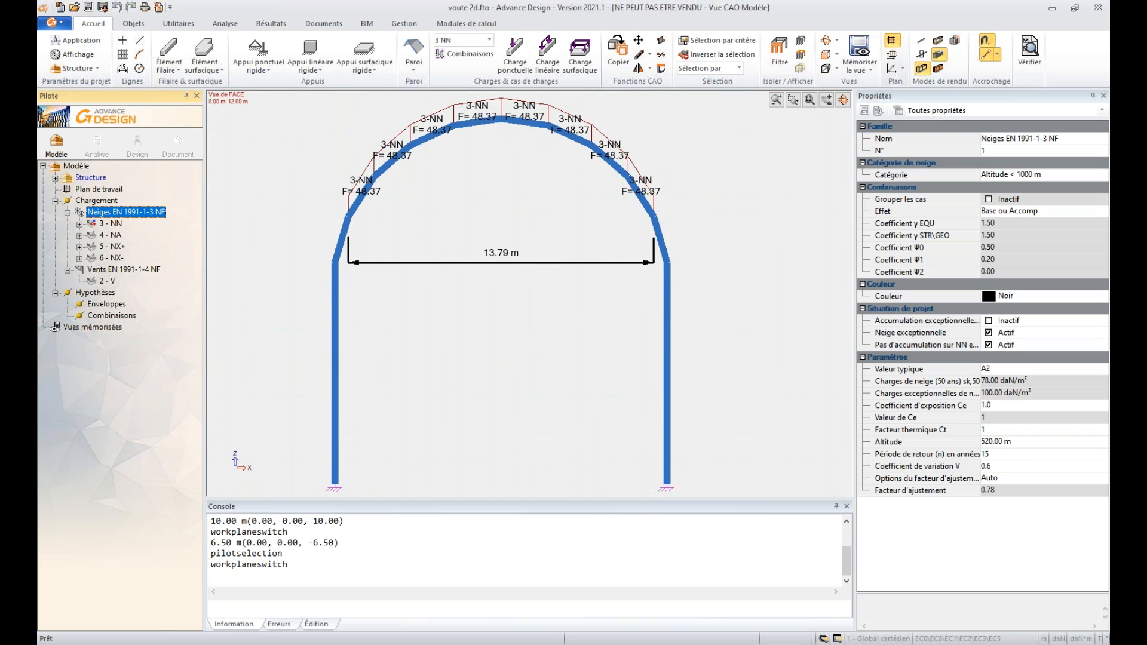
{"action": "left_click", "coordinate": [921, 40]}
Expand load case 3 - NN and review the properties of its first Neige Paroi load.
{"action": "left_click", "coordinate": [79, 224]}
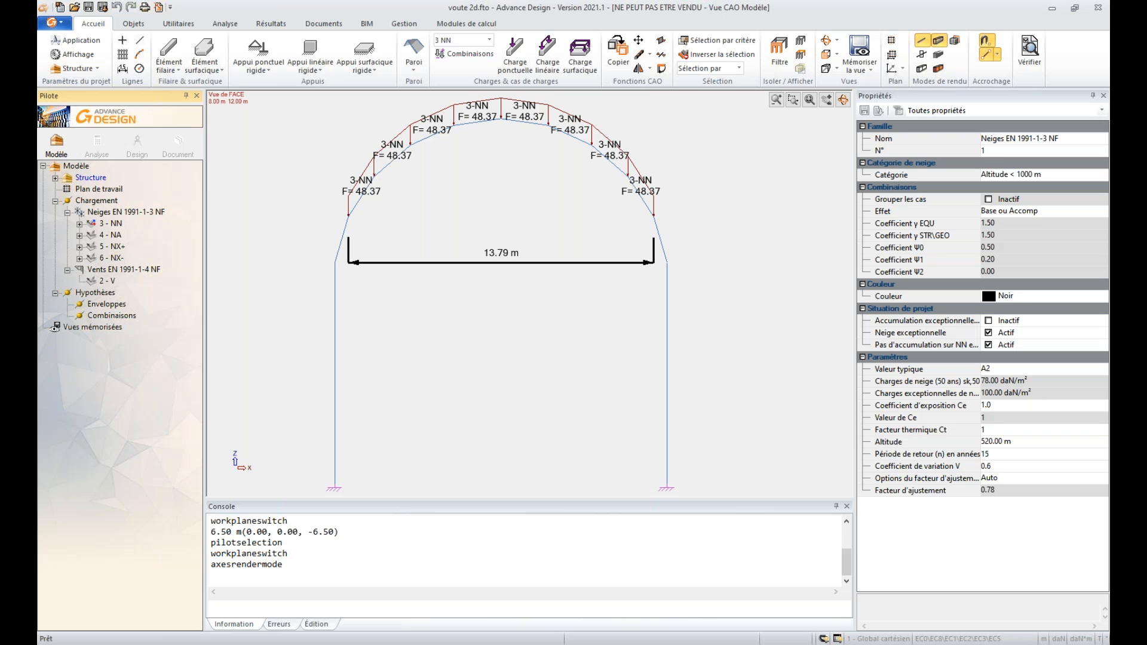
{"action": "left_click", "coordinate": [110, 223]}
{"action": "double_click", "coordinate": [110, 223]}
{"action": "left_click", "coordinate": [107, 235]}
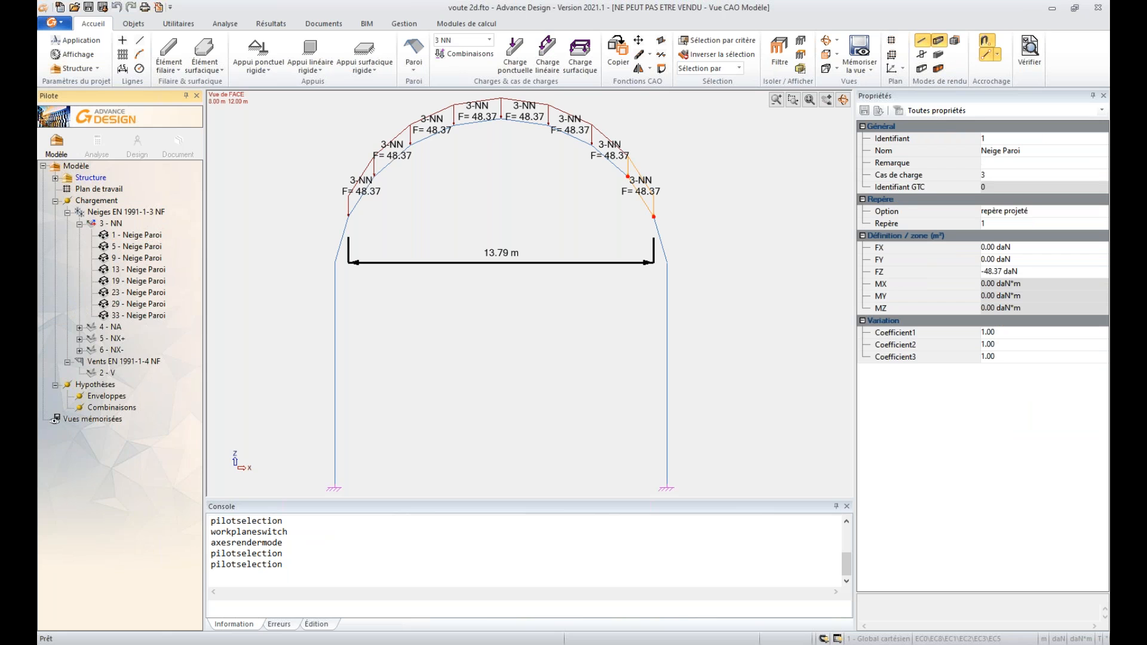
{"action": "left_click", "coordinate": [116, 223]}
Set the return period of the Neiges EN 1991-1-3 NF family to 50 years and regenerate its snow loads.
{"action": "left_click", "coordinate": [129, 213]}
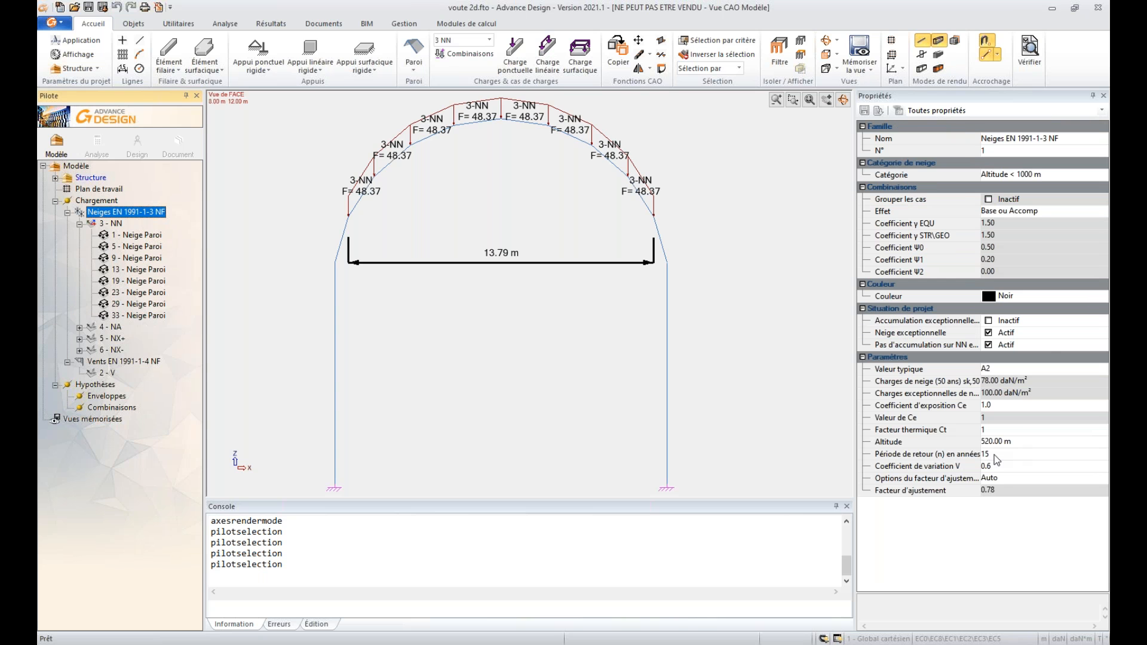
{"action": "left_click", "coordinate": [995, 454]}
{"action": "type", "text": "50"}
{"action": "key", "text": "Return"}
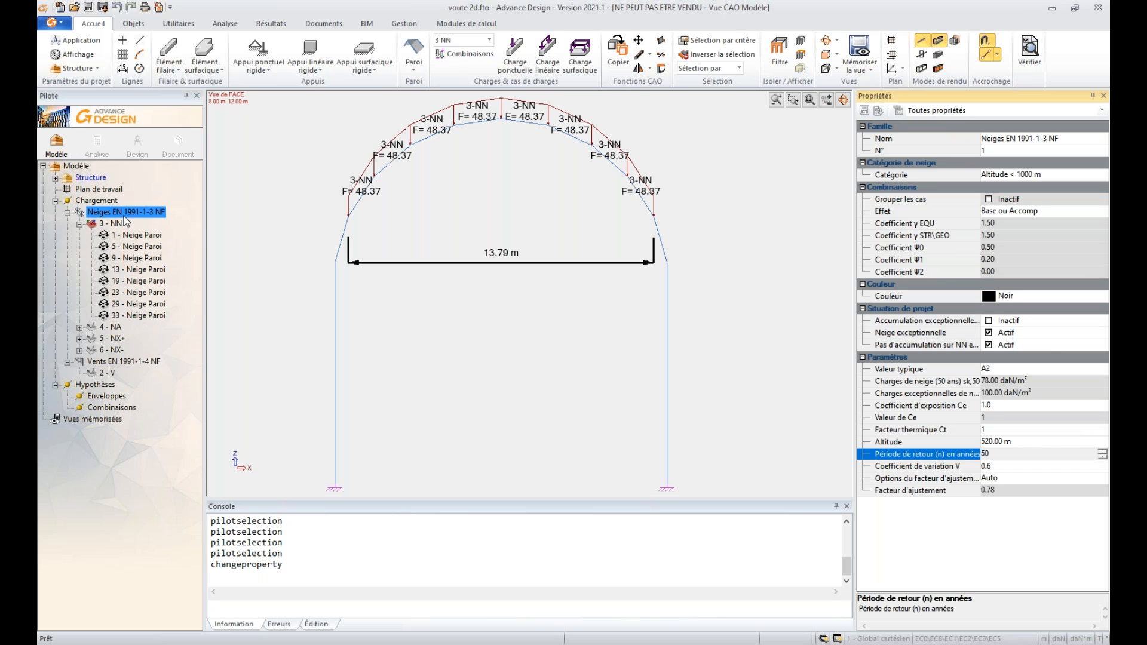
{"action": "left_click", "coordinate": [128, 213]}
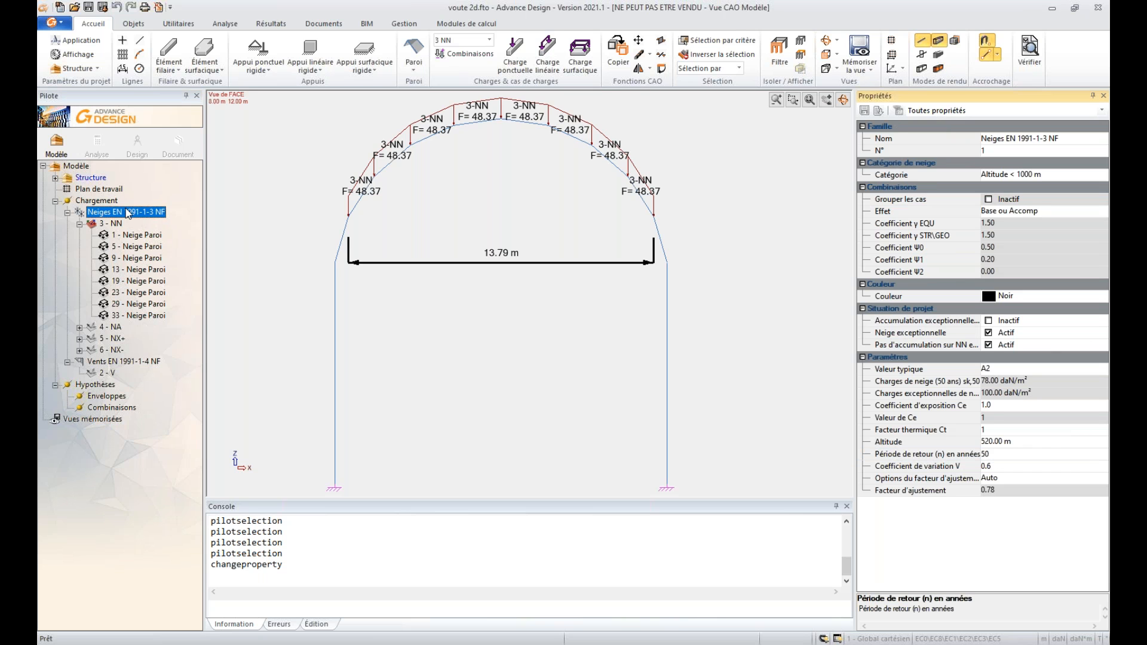
{"action": "right_click", "coordinate": [128, 213]}
{"action": "left_click", "coordinate": [170, 246]}
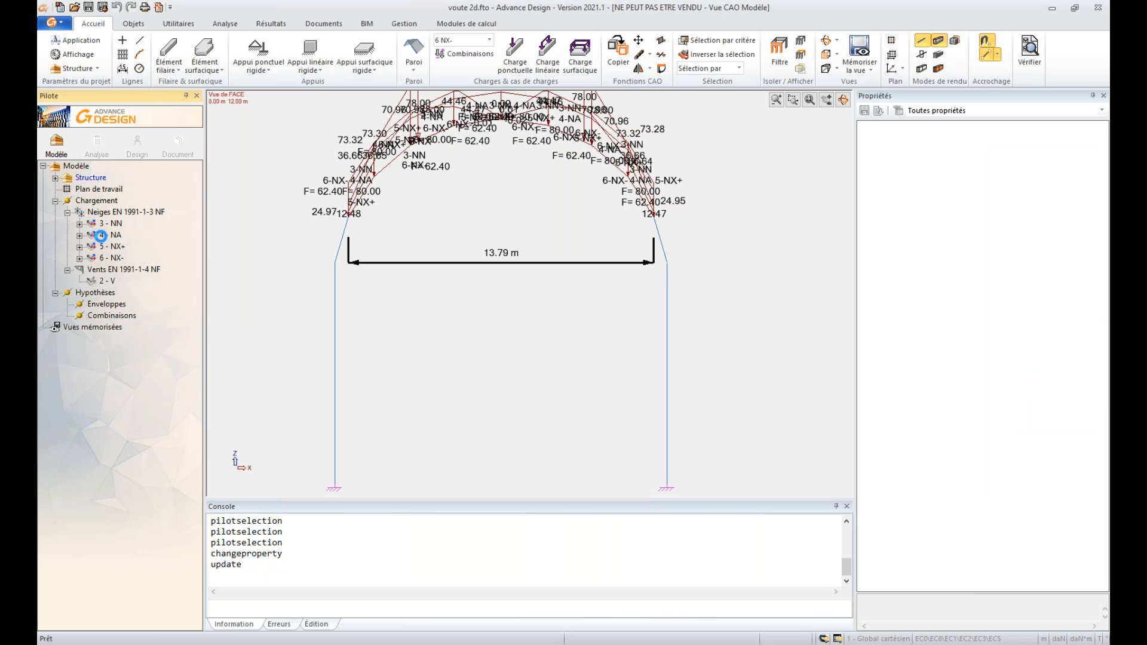
Isolate load case 3 - NN in the view and examine its regenerated loads on the vault.
{"action": "left_click", "coordinate": [101, 235]}
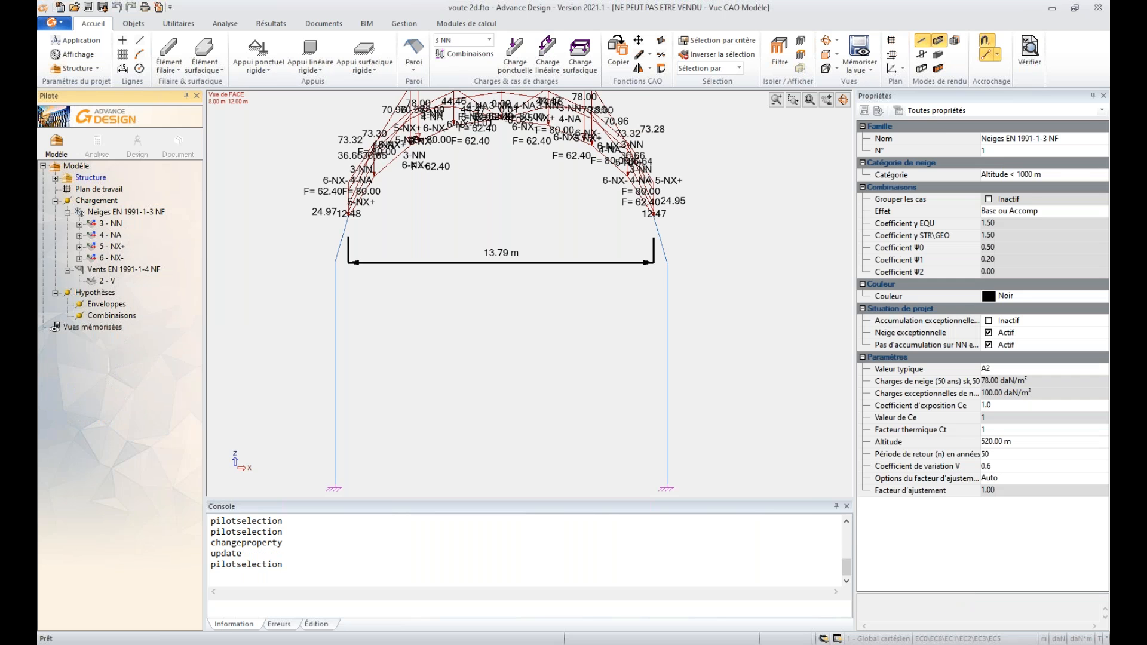
{"action": "left_click", "coordinate": [111, 223]}
{"action": "key", "text": "space"}
{"action": "mouse_move", "coordinate": [397, 216]}
{"action": "middle_mouse_down"}
{"action": "mouse_move", "coordinate": [398, 248]}
{"action": "mouse_move", "coordinate": [414, 213]}
{"action": "middle_mouse_up"}
{"action": "scroll", "coordinate": [414, 236], "scroll_direction": "down", "scroll_amount": 1}
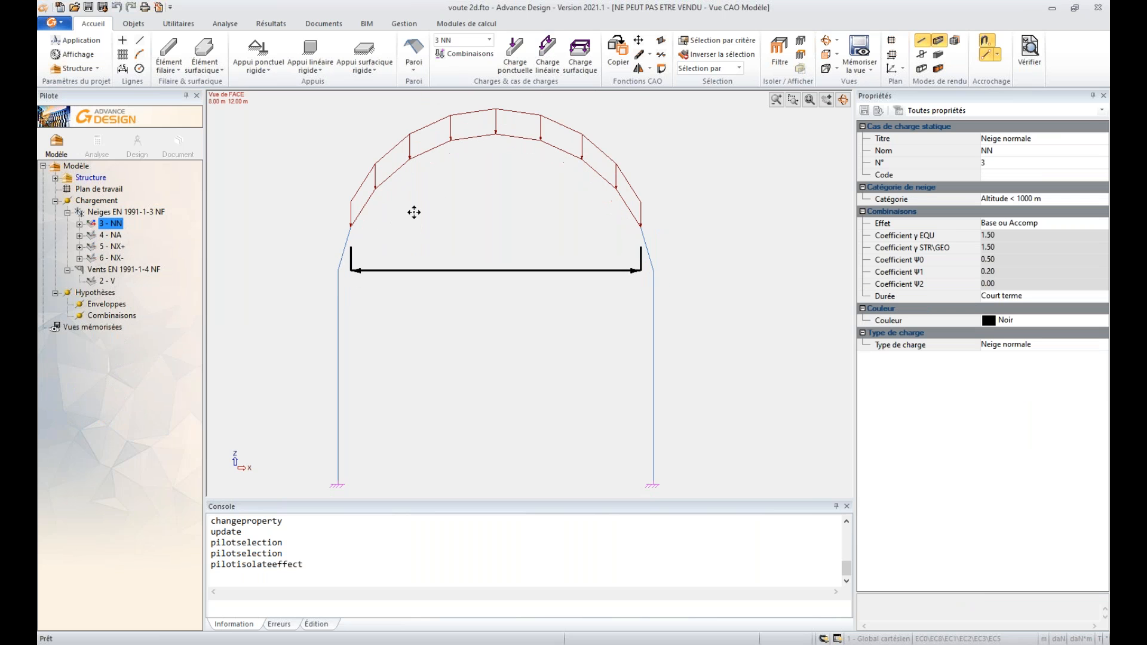
{"action": "scroll", "coordinate": [414, 212], "scroll_direction": "up", "scroll_amount": 1}
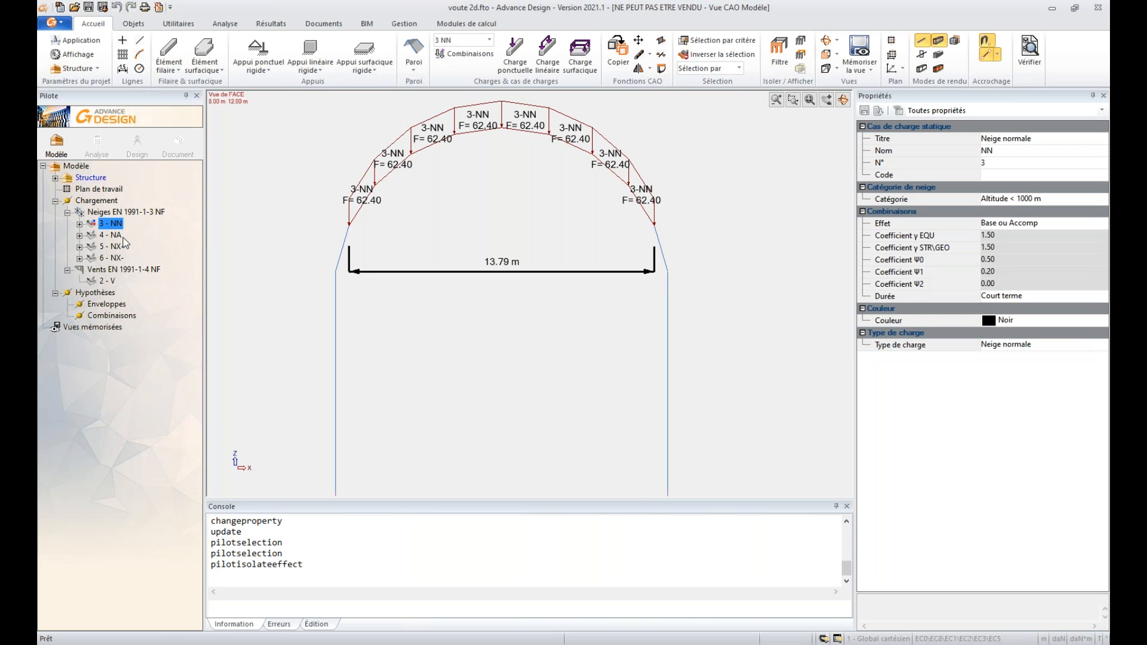
Examine the vault loads of case 4 - NA alone, followed by those of case 5 - NX+.
{"action": "left_click", "coordinate": [107, 236]}
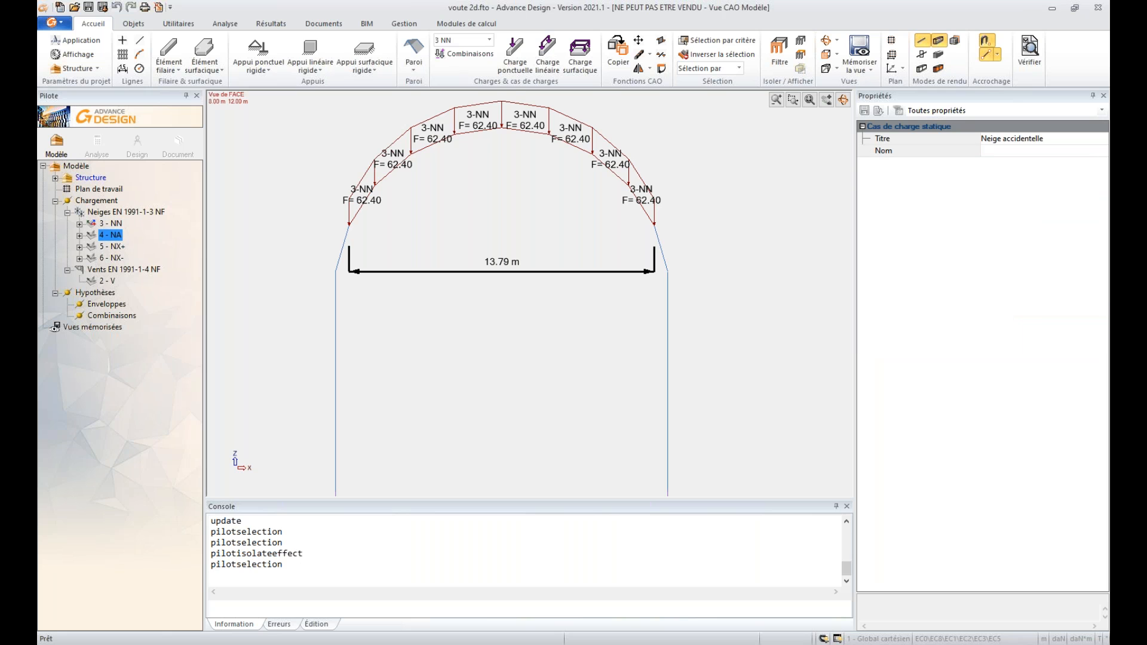
{"action": "left_click", "coordinate": [92, 224]}
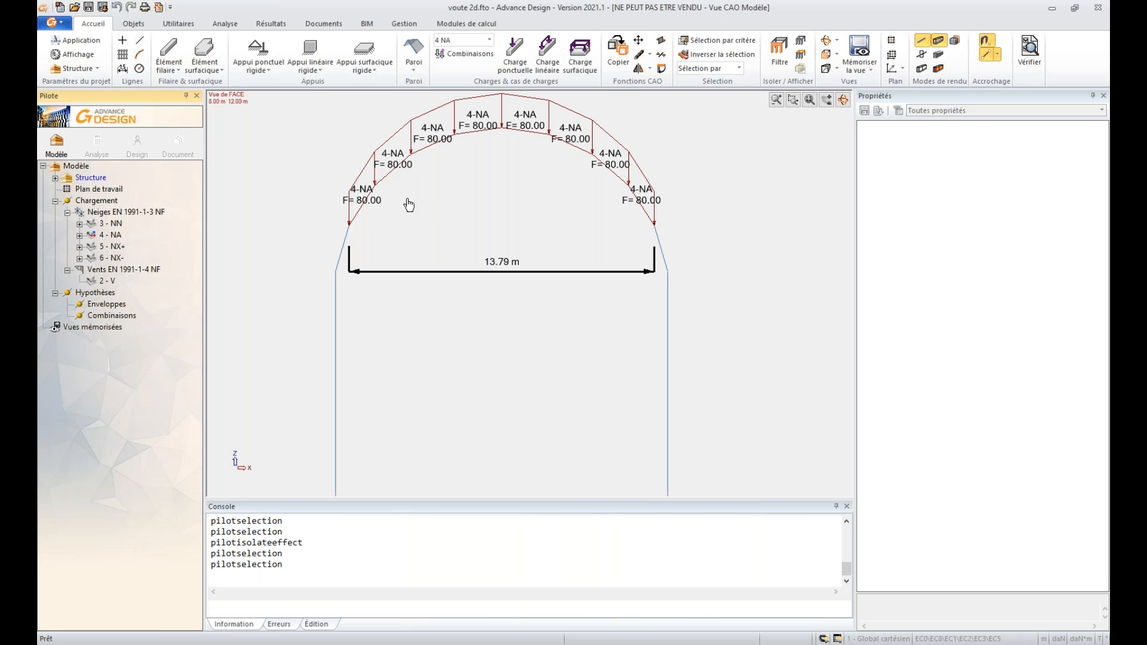
{"action": "left_click", "coordinate": [110, 235]}
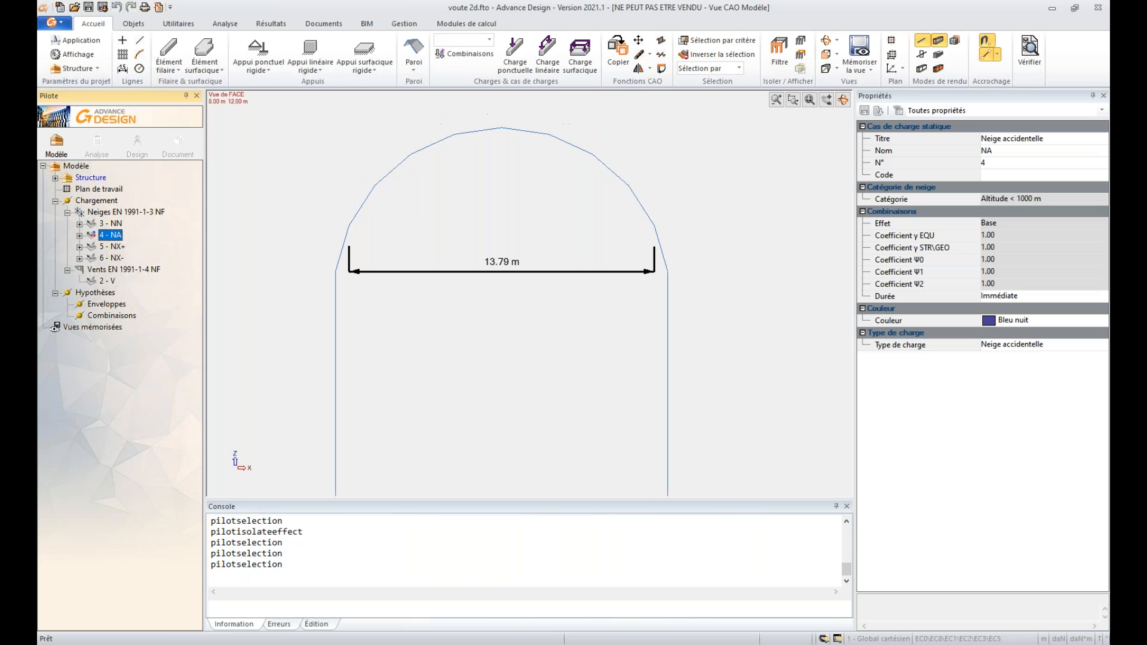
{"action": "left_click", "coordinate": [113, 247]}
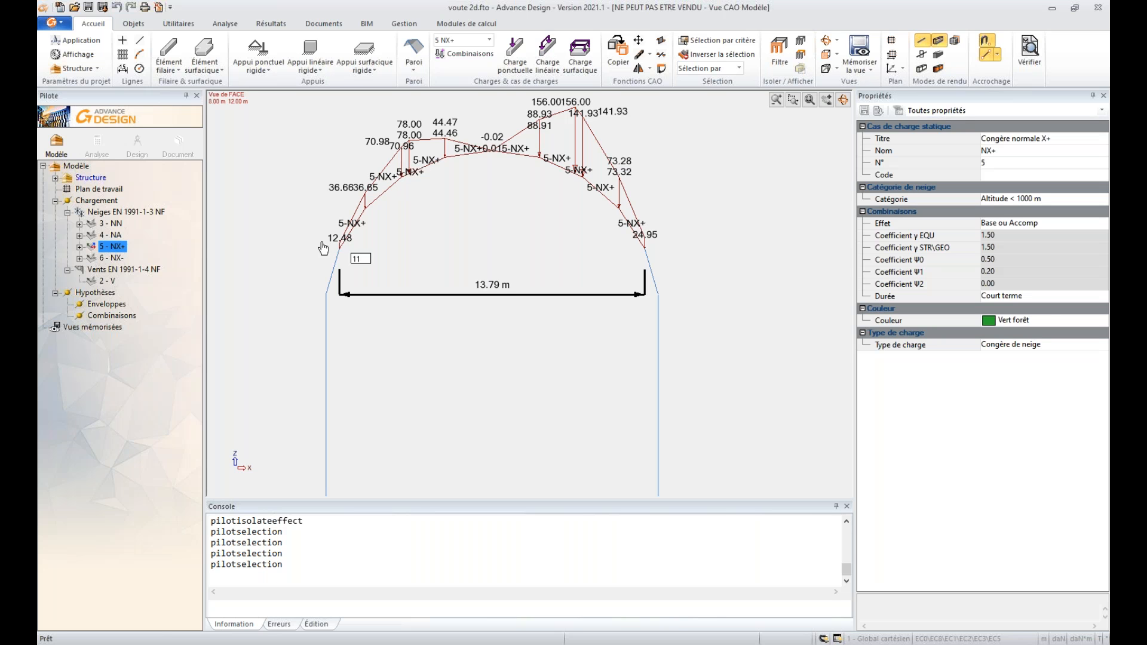
Hide the loads of case 5 - NX+ and examine those of case 6 - NX- on the vault.
{"action": "left_click", "coordinate": [101, 248]}
{"action": "key", "text": "space"}
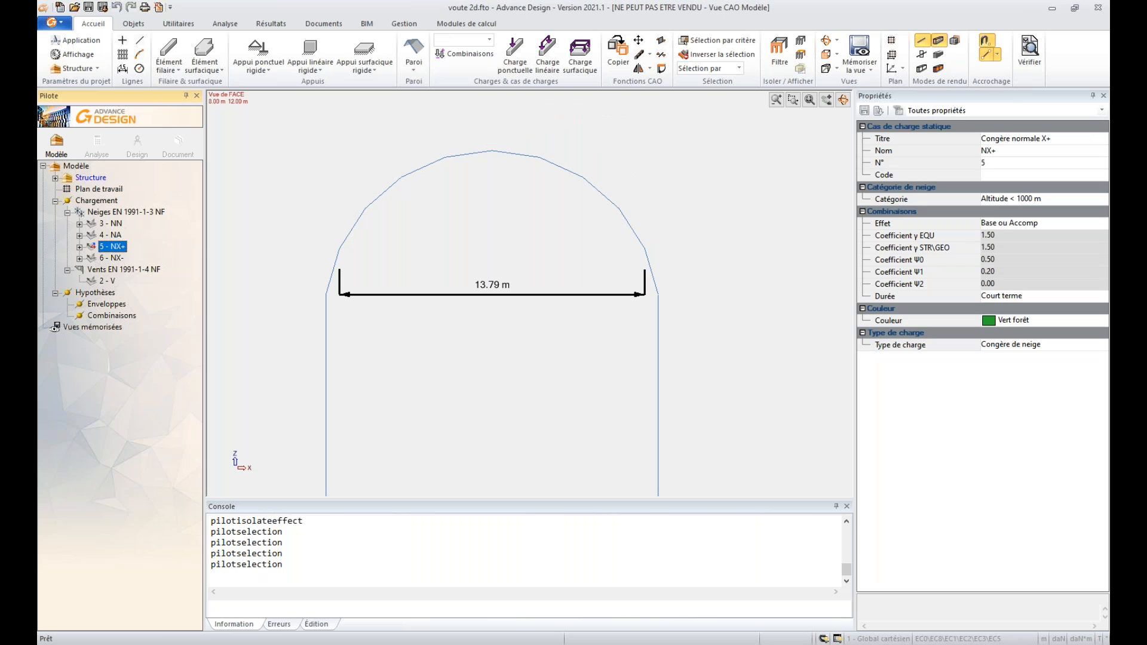
{"action": "left_click", "coordinate": [112, 258]}
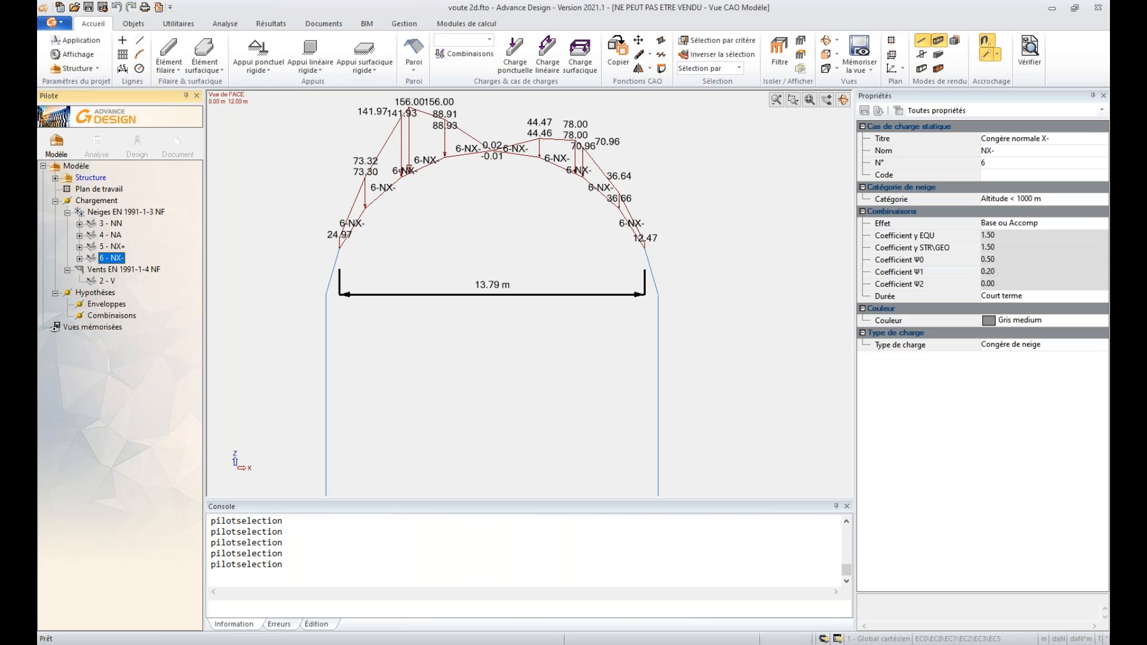
{"action": "middle_click_drag", "start_coordinate": [470, 166], "coordinate": [465, 180]}
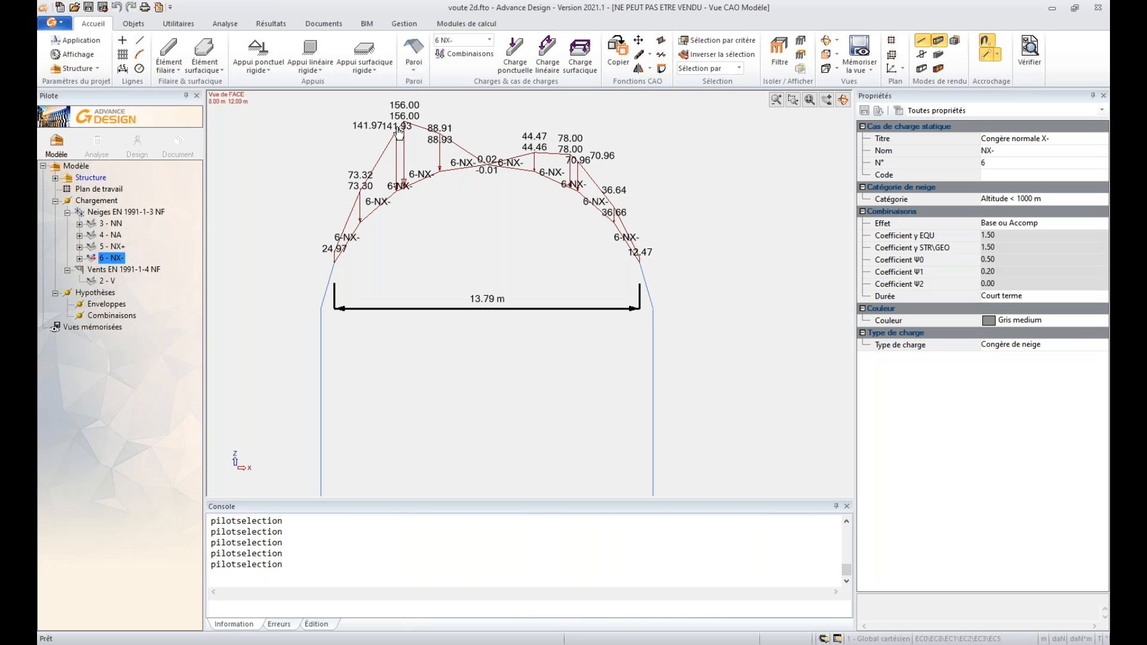
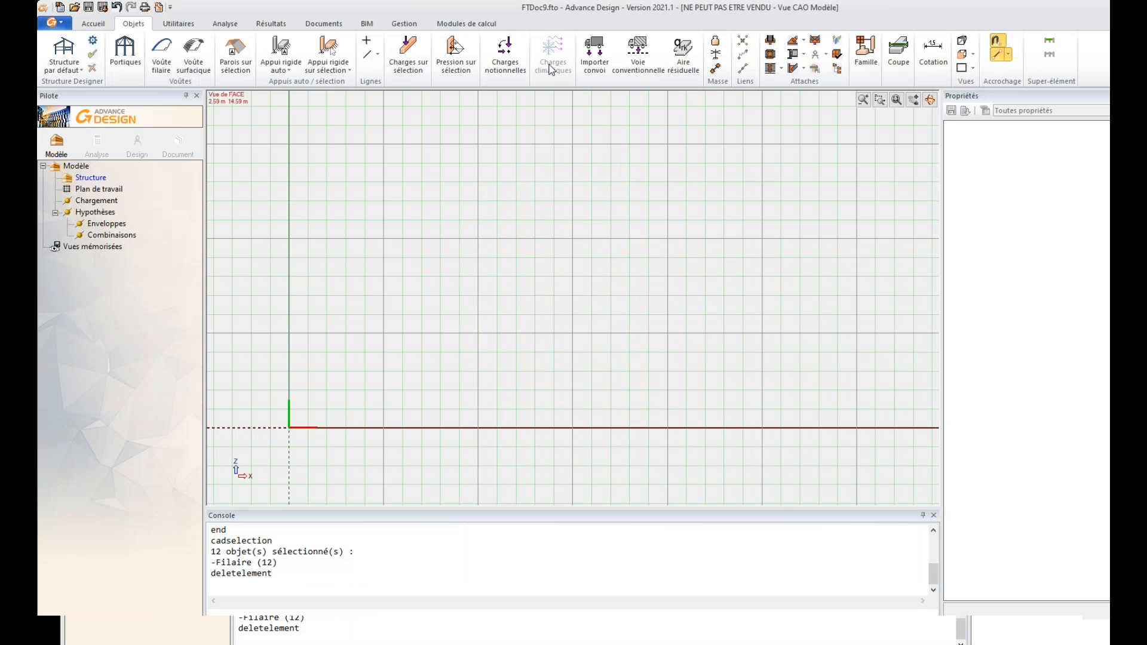
Draw two 7 m high vertical linear elements as columns, one at the origin and one at X = 15 m.
{"action": "left_click_drag", "start_coordinate": [801, 335], "coordinate": [820, 335]}
{"action": "left_click", "coordinate": [93, 23]}
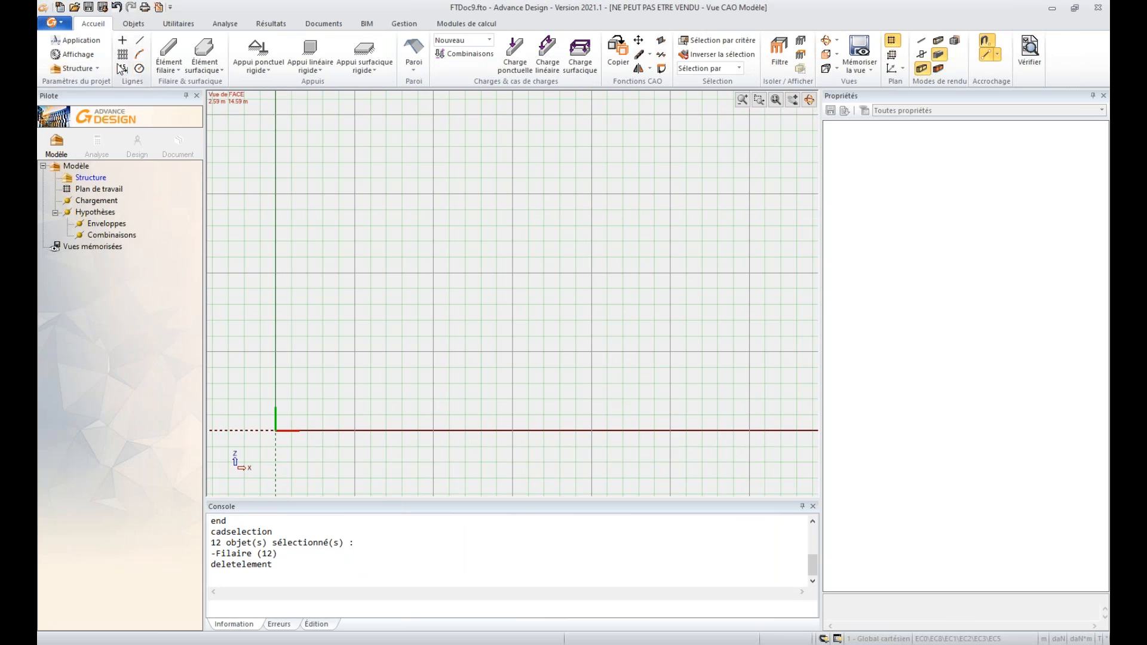
{"action": "left_click", "coordinate": [169, 49]}
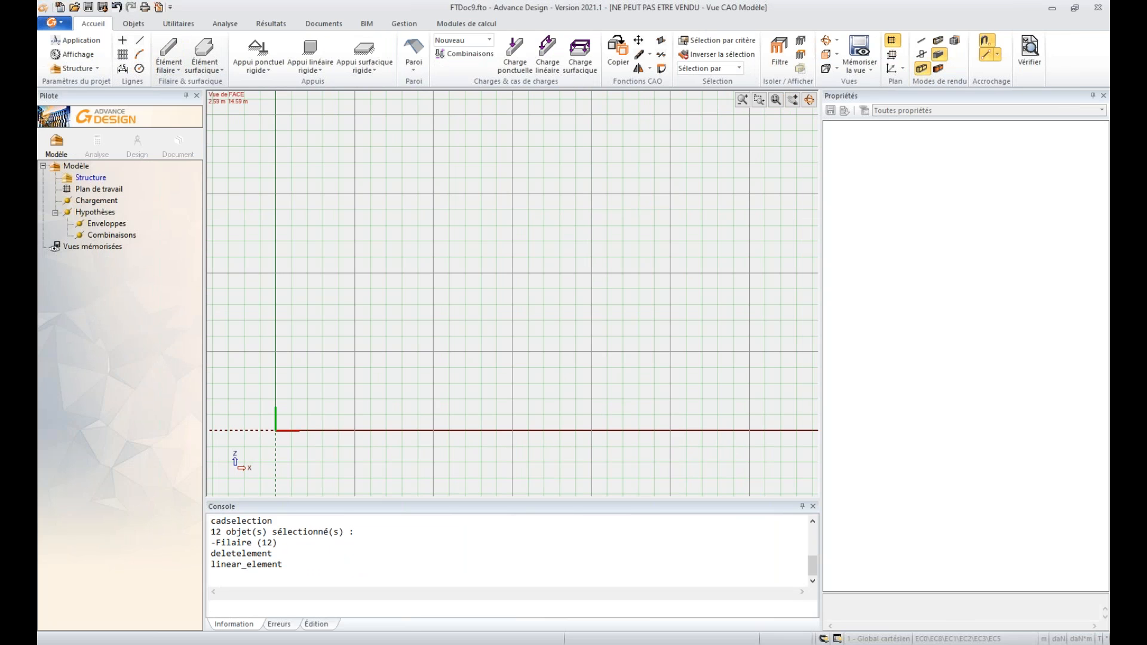
{"action": "left_click", "coordinate": [275, 430]}
{"action": "left_click", "coordinate": [275, 321]}
{"action": "left_click", "coordinate": [512, 430]}
{"action": "left_click", "coordinate": [513, 321]}
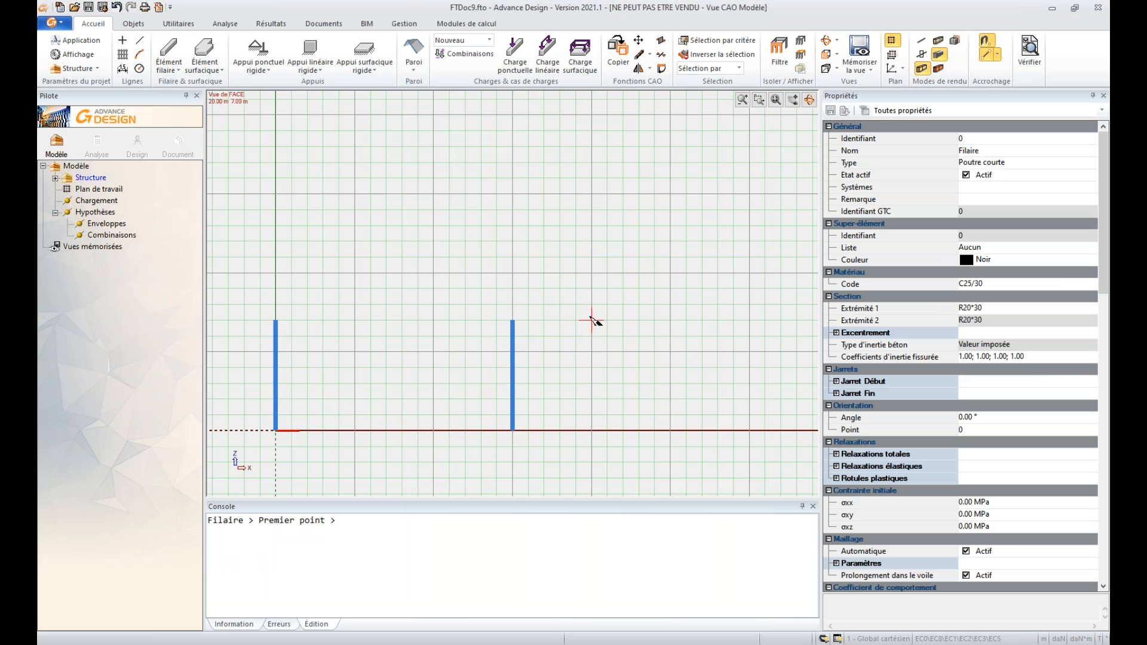
{"action": "key", "text": "Escape"}
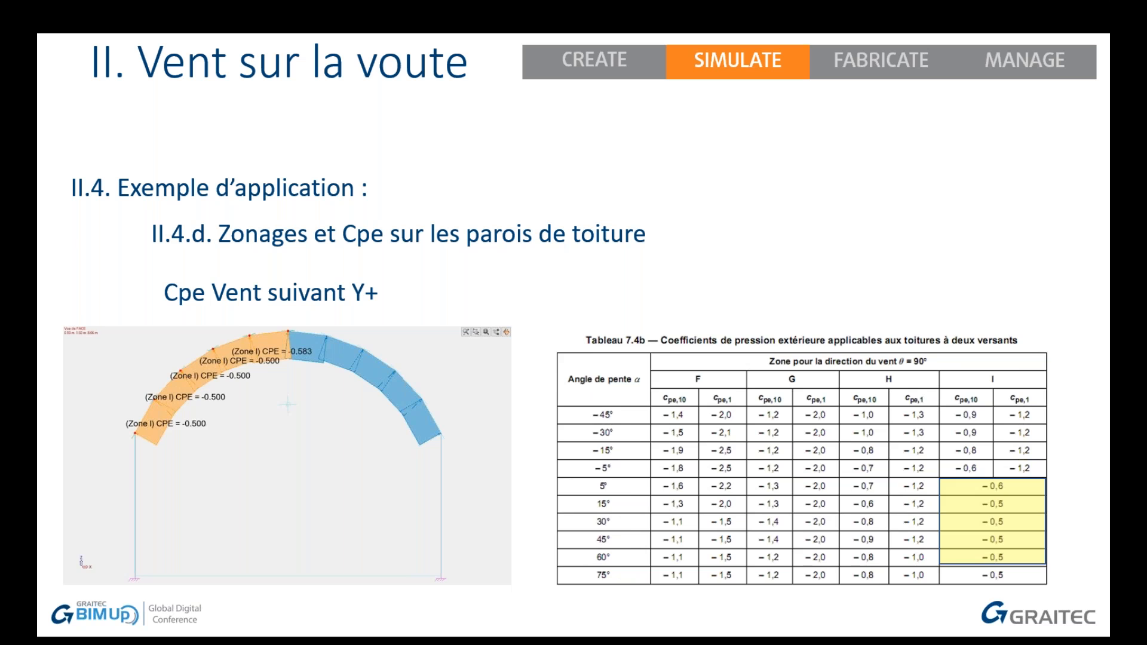
{"action": "key", "text": "Right"}
{"action": "key", "text": "Right"}
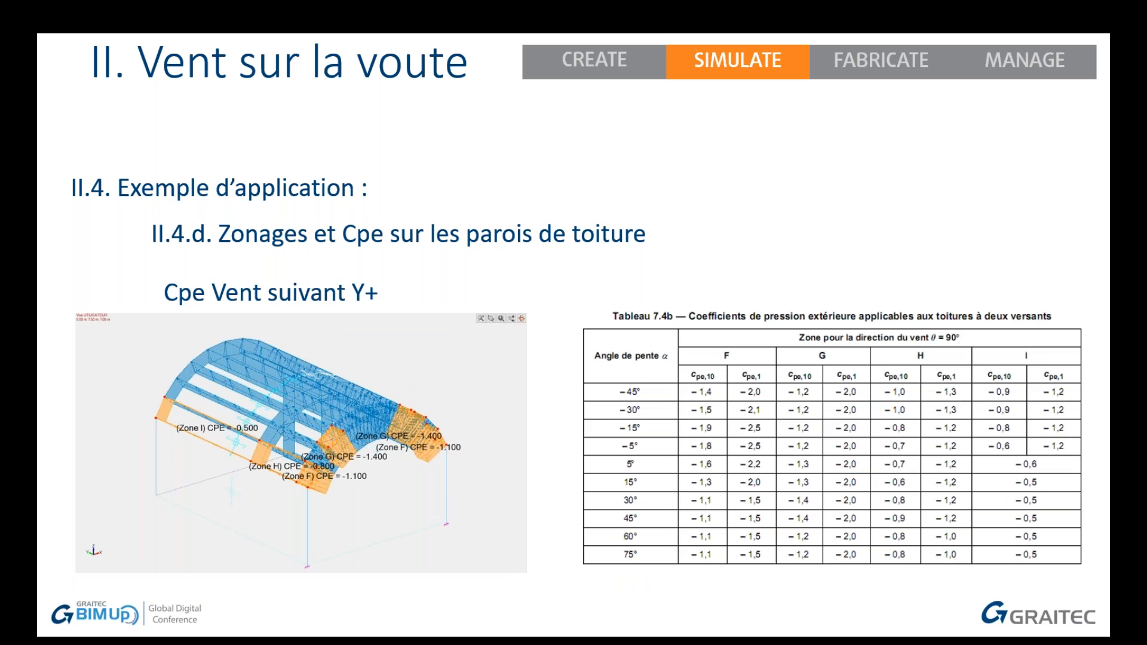
{"action": "key", "text": "Right"}
{"action": "key", "text": "Left"}
{"action": "key", "text": "Left"}
{"action": "key", "text": "Left"}
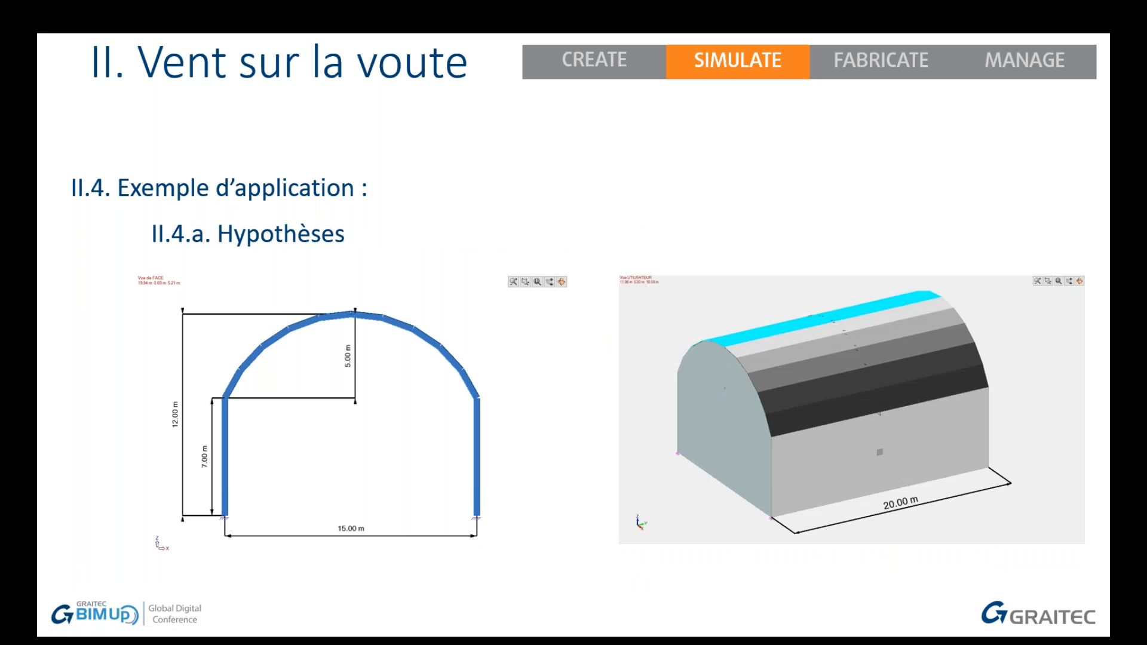
{"action": "key", "text": "alt+Tab"}
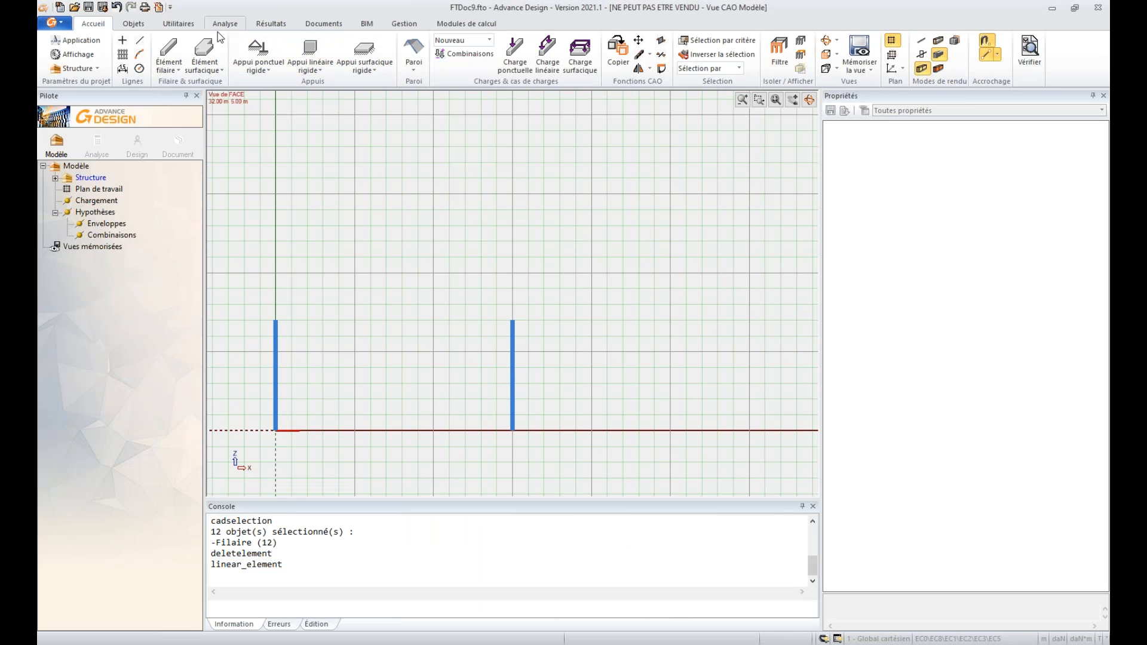
Generate a linear vault with 15 m chord, 5 m rise and 10 elements from the left column's top, using IPE400 in S275.
{"action": "left_click", "coordinate": [138, 25]}
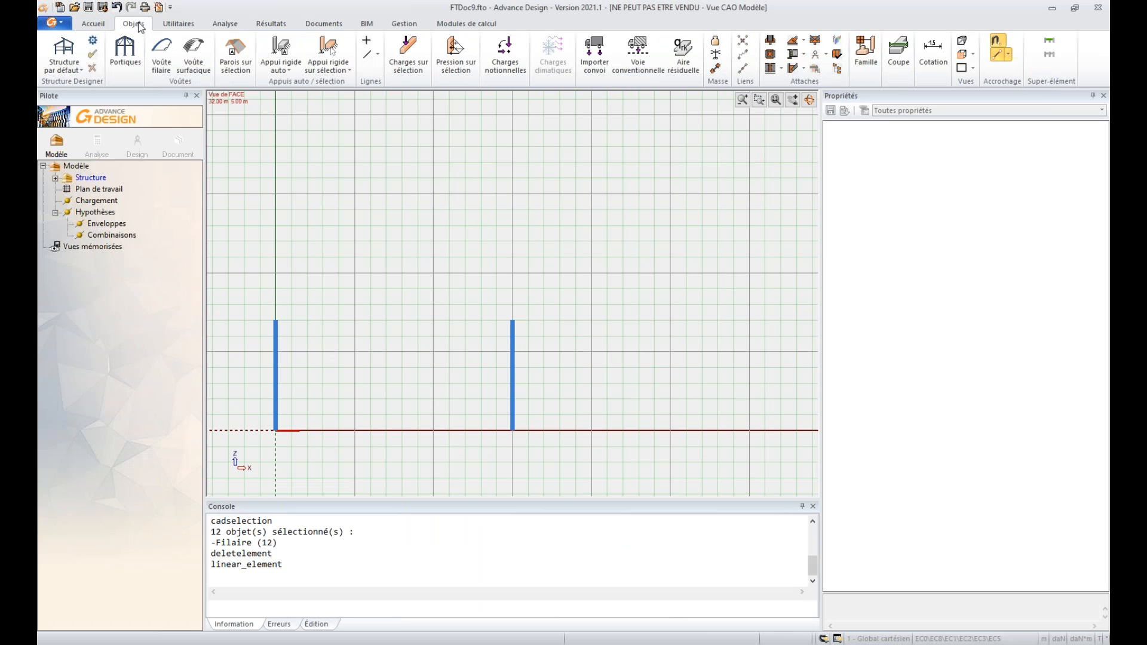
{"action": "left_click", "coordinate": [163, 43]}
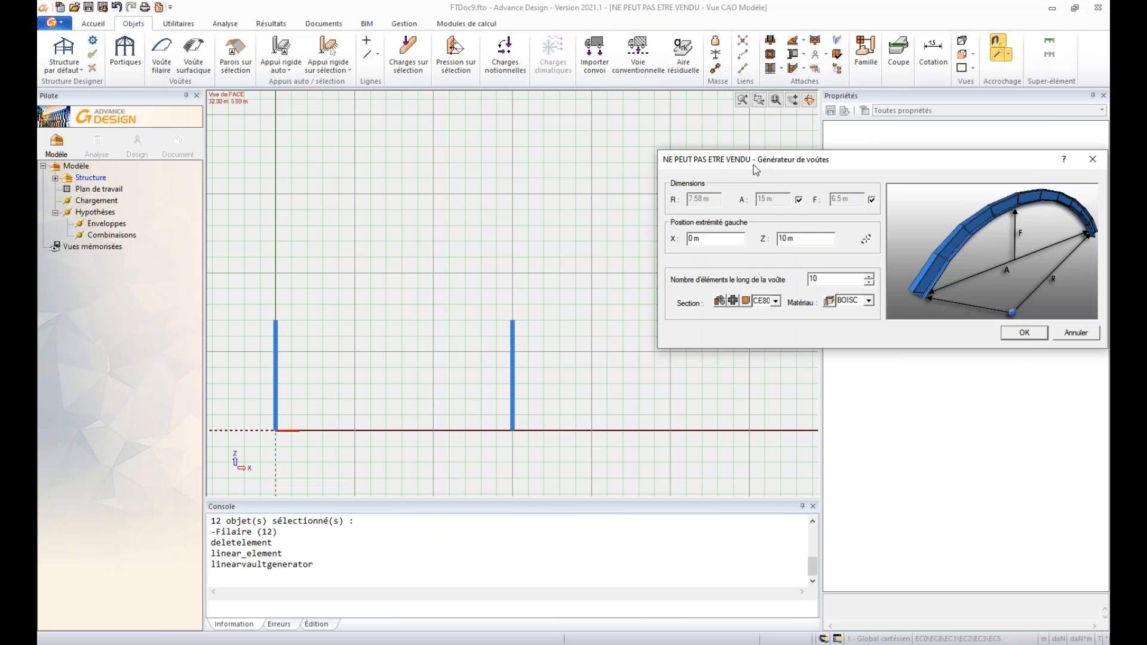
{"action": "left_click", "coordinate": [542, 172]}
{"action": "type", "text": "5"}
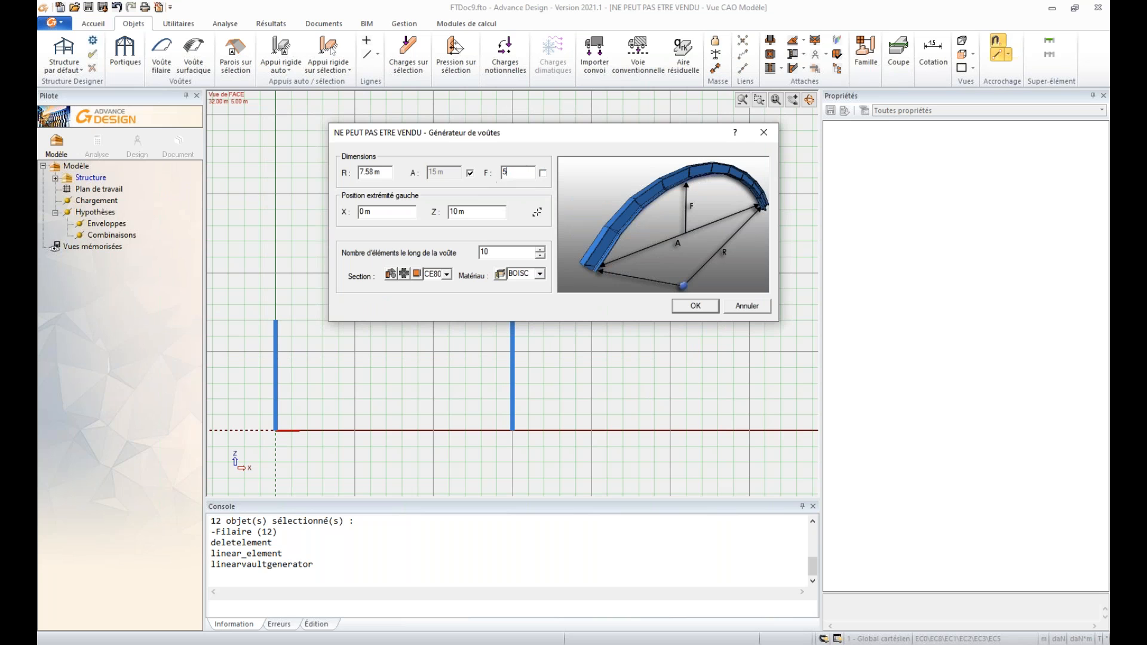
{"action": "left_click", "coordinate": [543, 173]}
{"action": "left_click", "coordinate": [536, 213]}
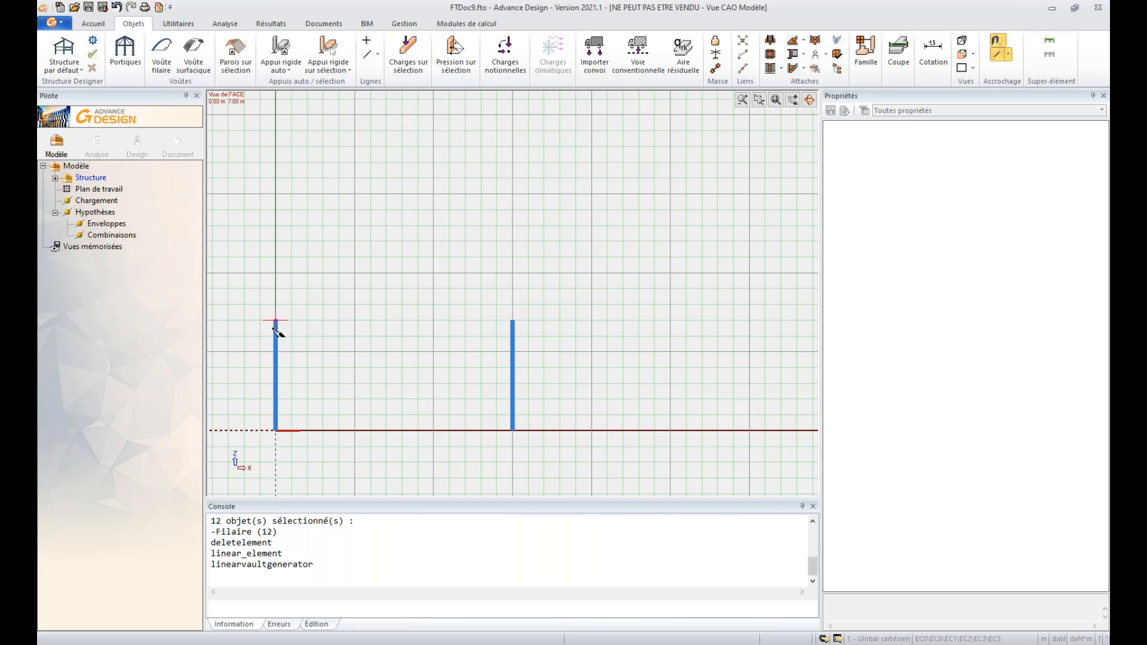
{"action": "left_click", "coordinate": [274, 327]}
{"action": "left_click", "coordinate": [540, 274]}
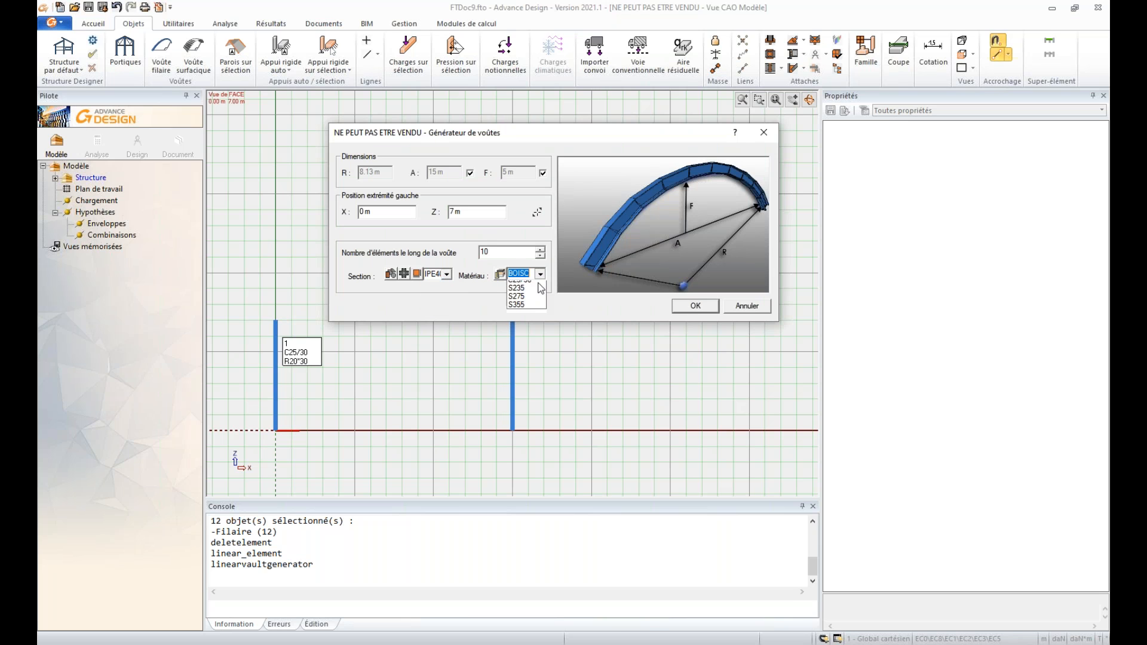
{"action": "left_click", "coordinate": [517, 287]}
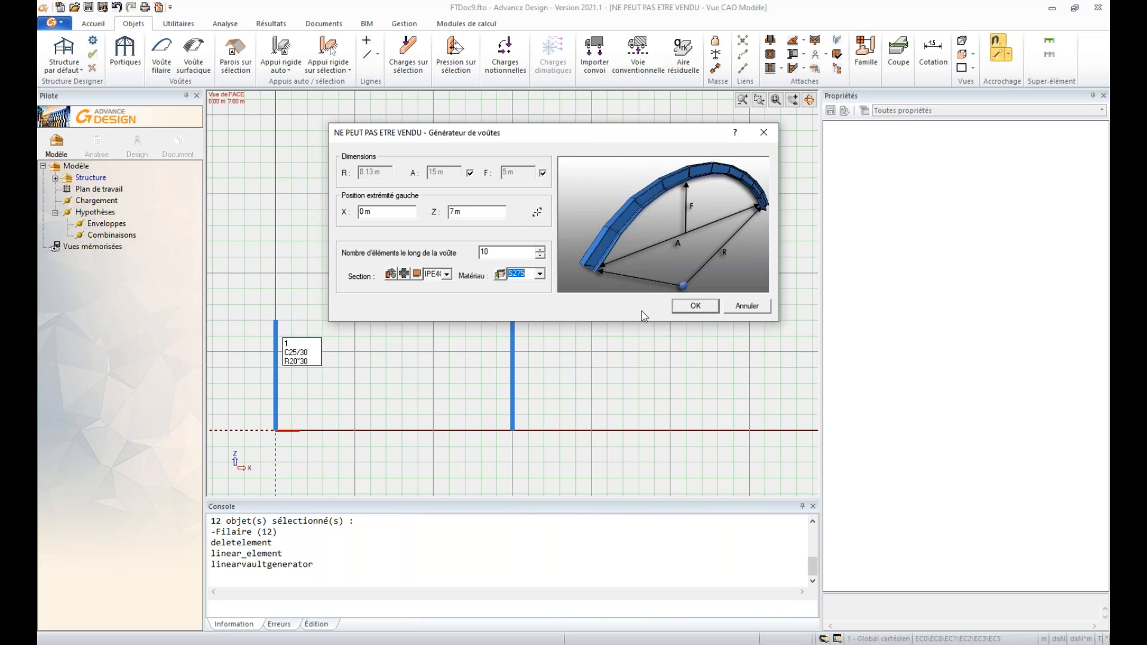
{"action": "left_click", "coordinate": [672, 307]}
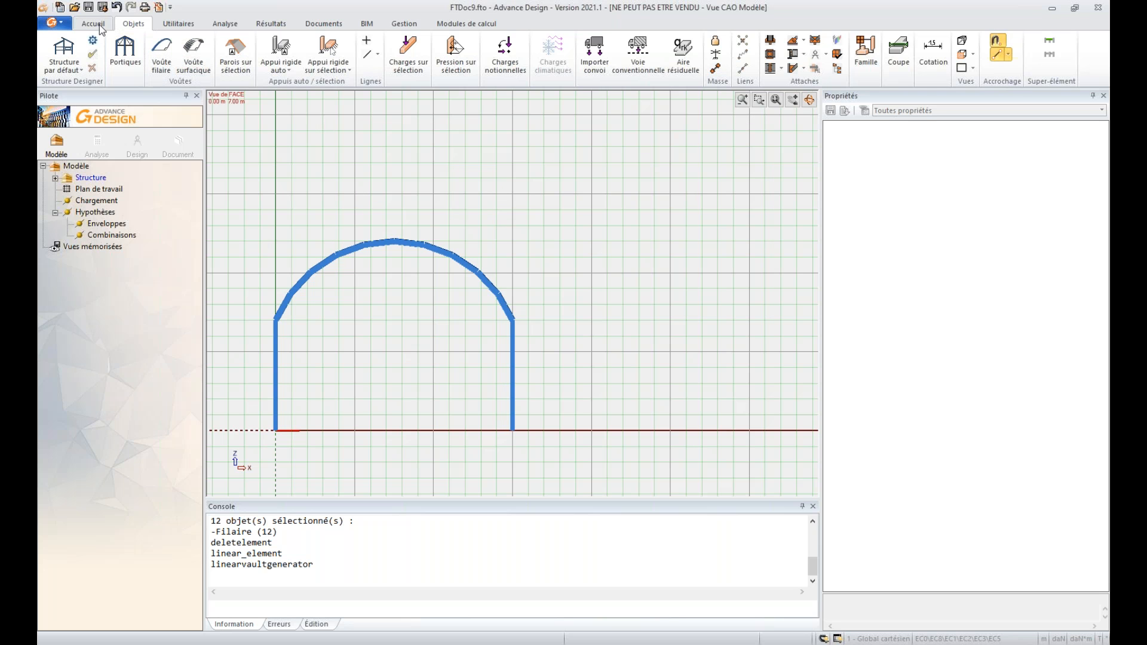
Place fixed rigid point supports at both column bases and confirm the structure assumptions.
{"action": "left_click", "coordinate": [99, 24]}
{"action": "left_click", "coordinate": [259, 53]}
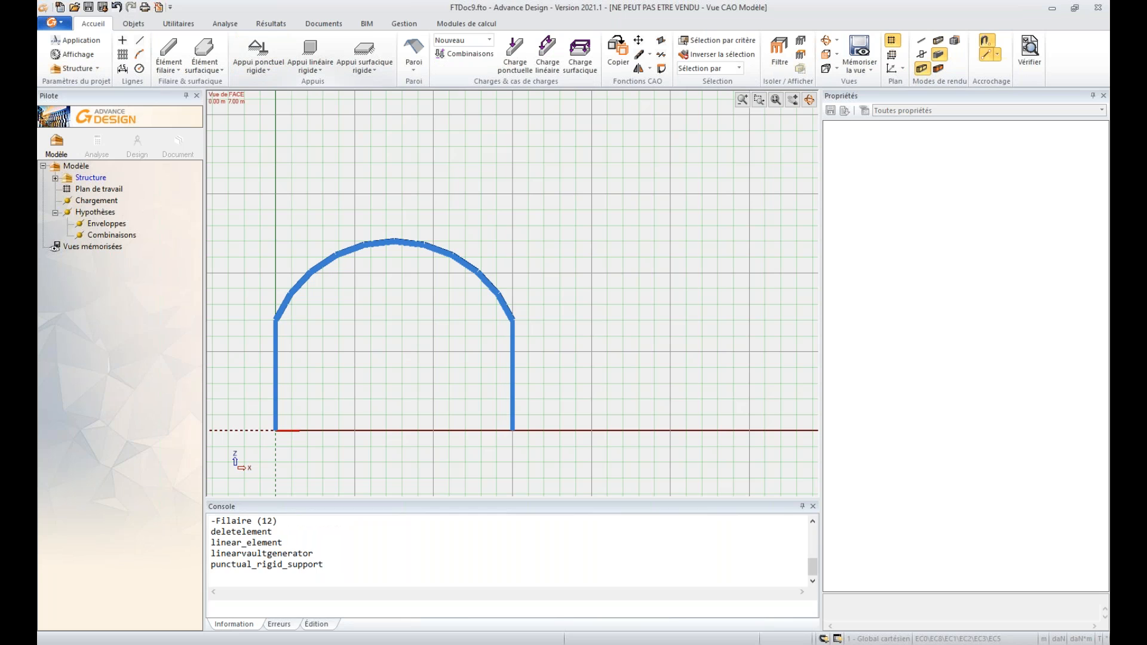
{"action": "left_click", "coordinate": [512, 430]}
{"action": "middle_click_drag", "start_coordinate": [645, 390], "coordinate": [660, 390]}
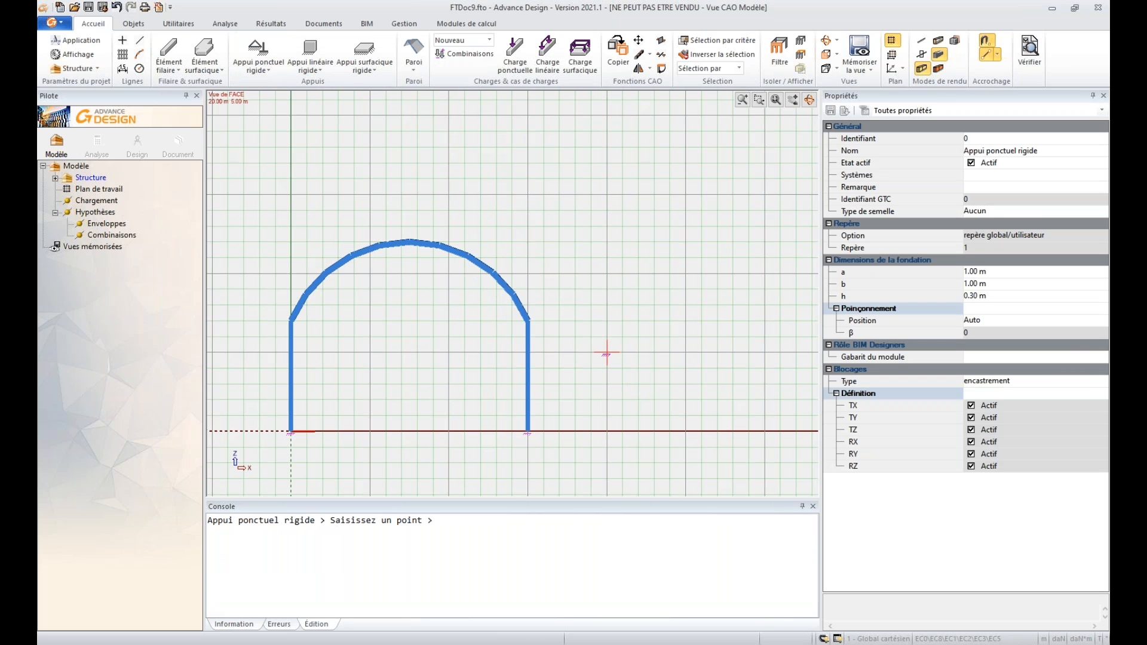
{"action": "key", "text": "Escape"}
{"action": "left_click", "coordinate": [76, 68]}
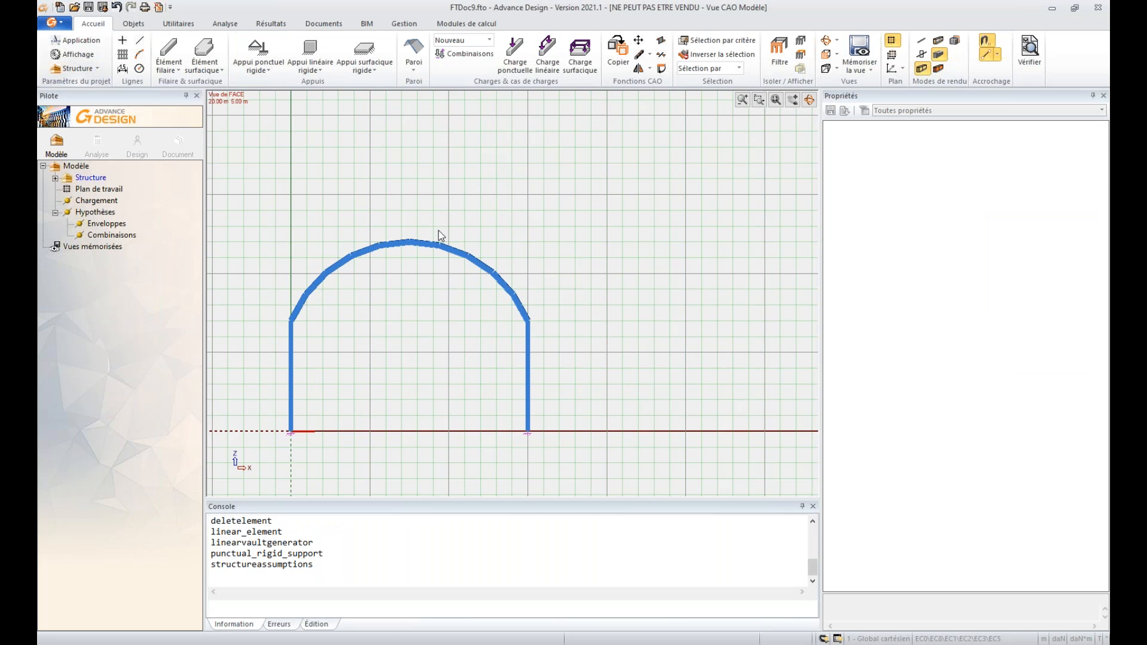
{"action": "key", "text": "Return"}
Extrude the vault's linear elements into walls, once vertically upward and once along Y with the vector 0, 20, 0.
{"action": "left_click", "coordinate": [293, 225]}
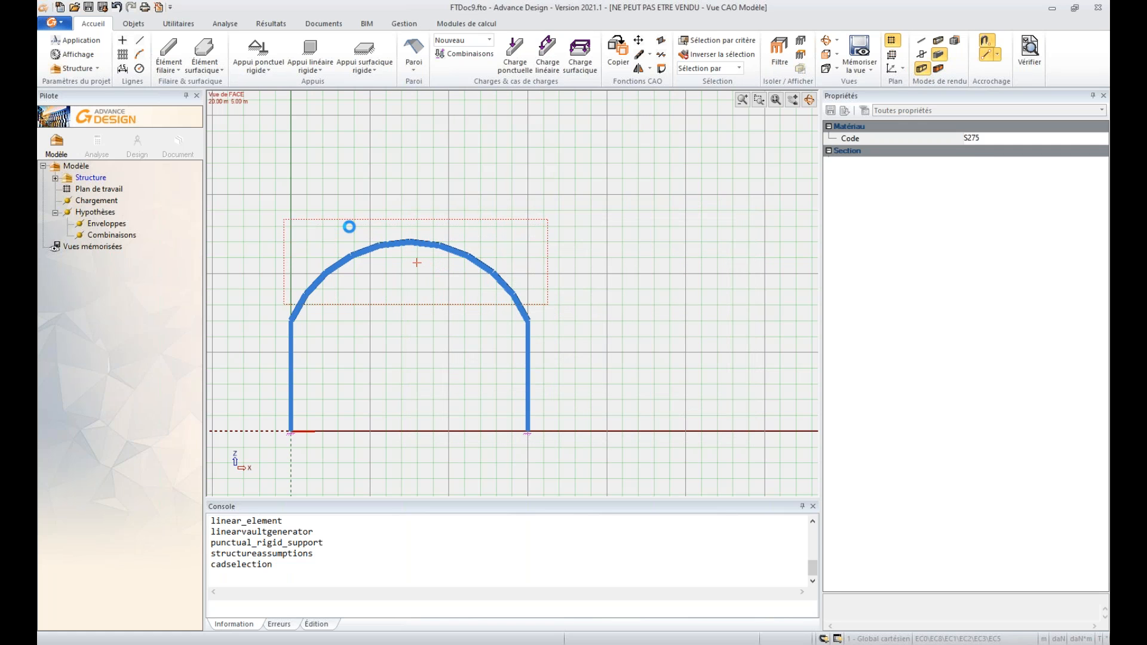
{"action": "left_click", "coordinate": [650, 68]}
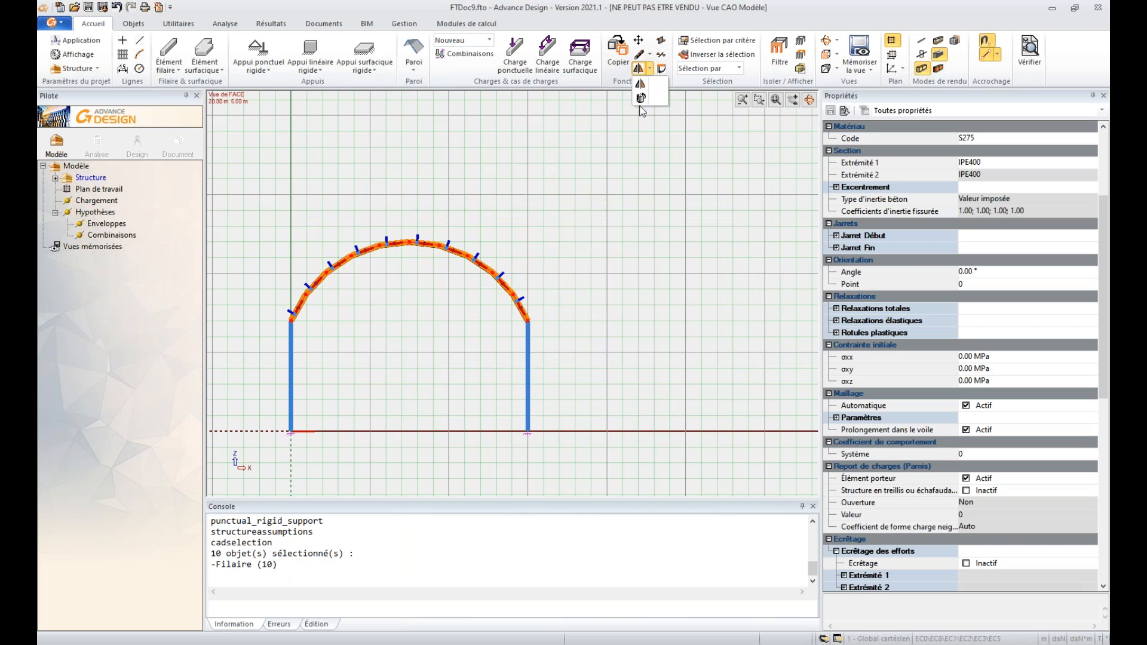
{"action": "left_click", "coordinate": [640, 98]}
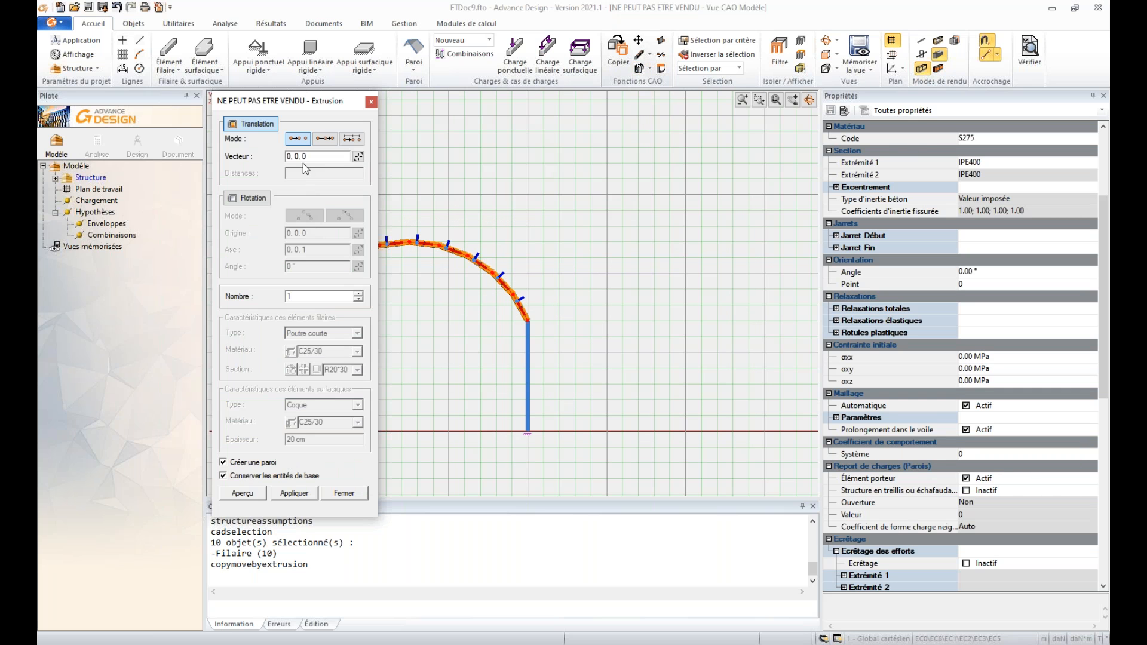
{"action": "type", "text": "2"}
{"action": "left_click", "coordinate": [284, 495]}
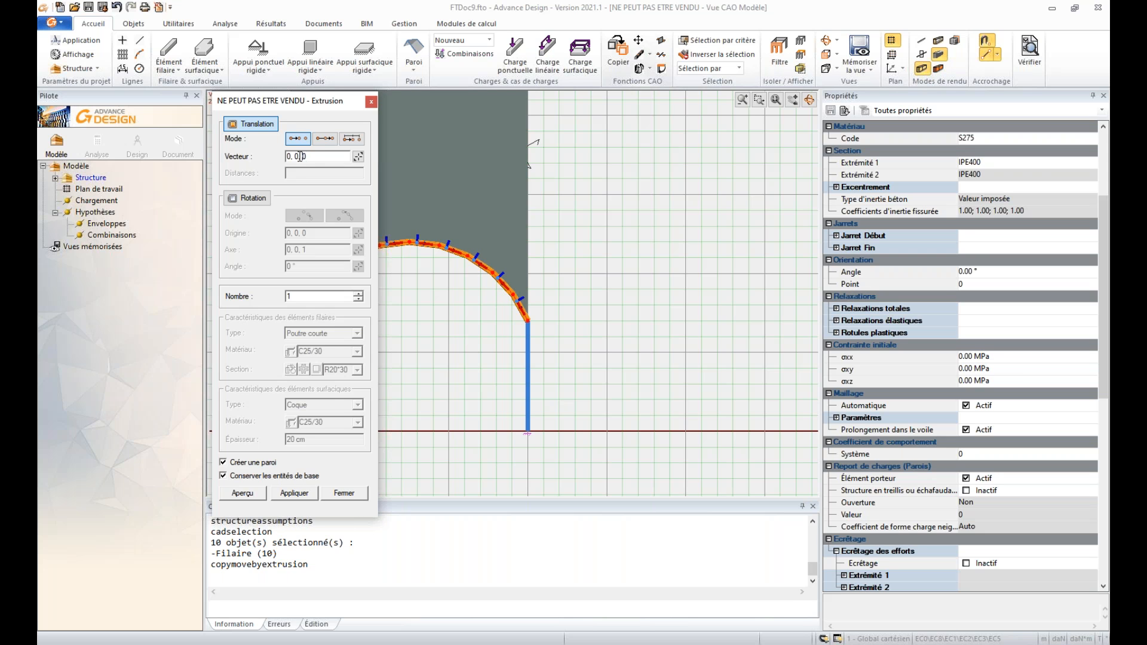
{"action": "type", "text": "2"}
{"action": "left_click", "coordinate": [241, 494]}
{"action": "left_click", "coordinate": [289, 494]}
{"action": "left_click", "coordinate": [350, 490]}
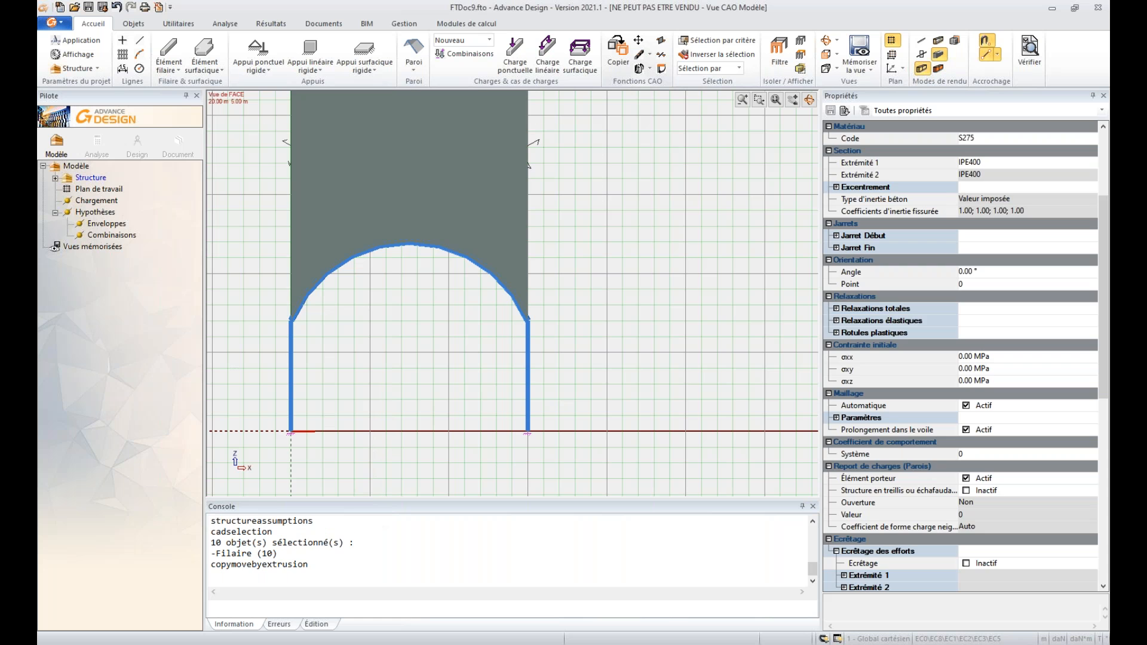
Delete the ten unwanted walls extruded vertically above the vault.
{"action": "key", "text": "Escape"}
{"action": "left_click_drag", "start_coordinate": [256, 127], "coordinate": [600, 209]}
{"action": "left_click_drag", "start_coordinate": [256, 126], "coordinate": [259, 134]}
{"action": "key", "text": "Delete"}
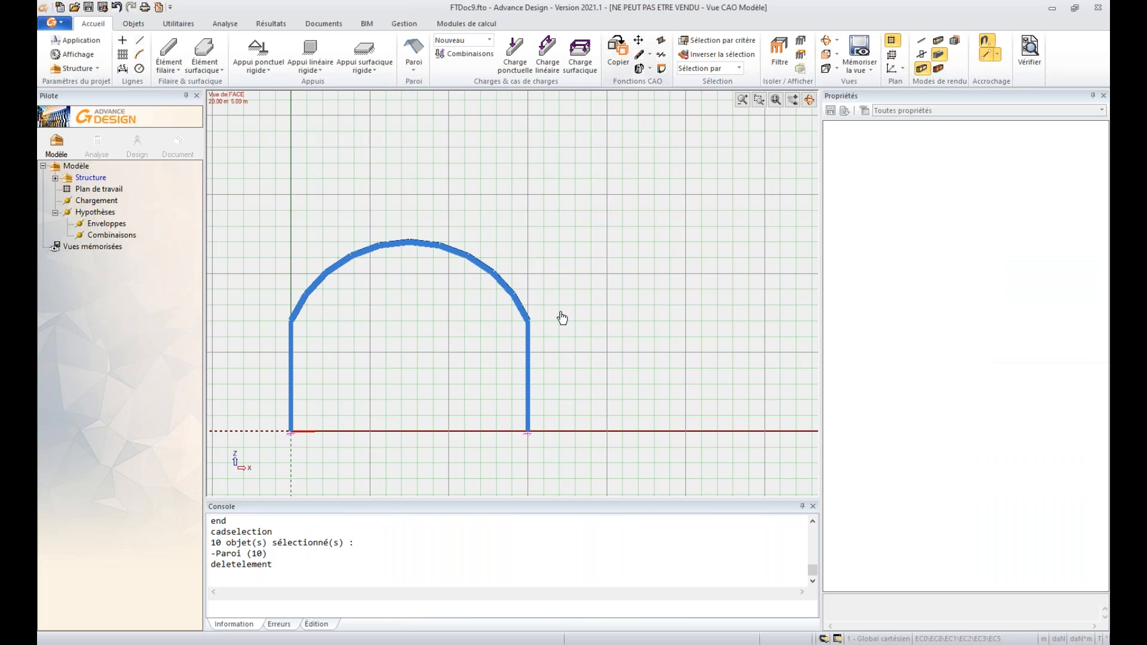
Show the model in a 3D view and hide the work plane and the supports.
{"action": "middle_click_drag", "start_coordinate": [563, 318], "coordinate": [485, 353]}
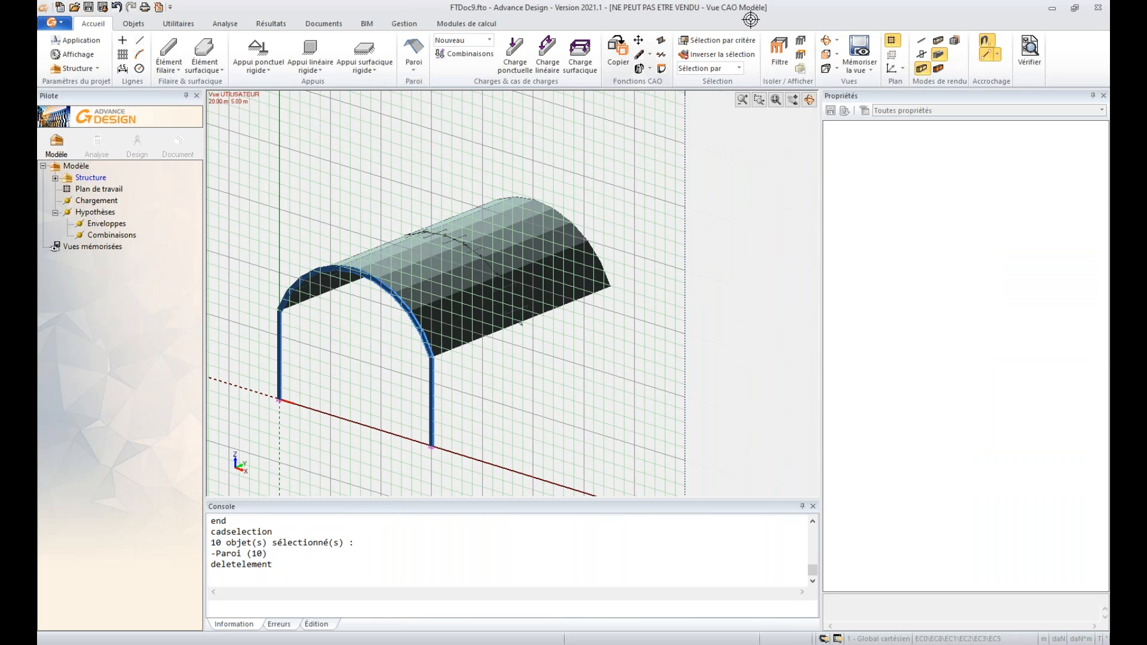
{"action": "left_click", "coordinate": [892, 40]}
{"action": "right_click", "coordinate": [667, 176]}
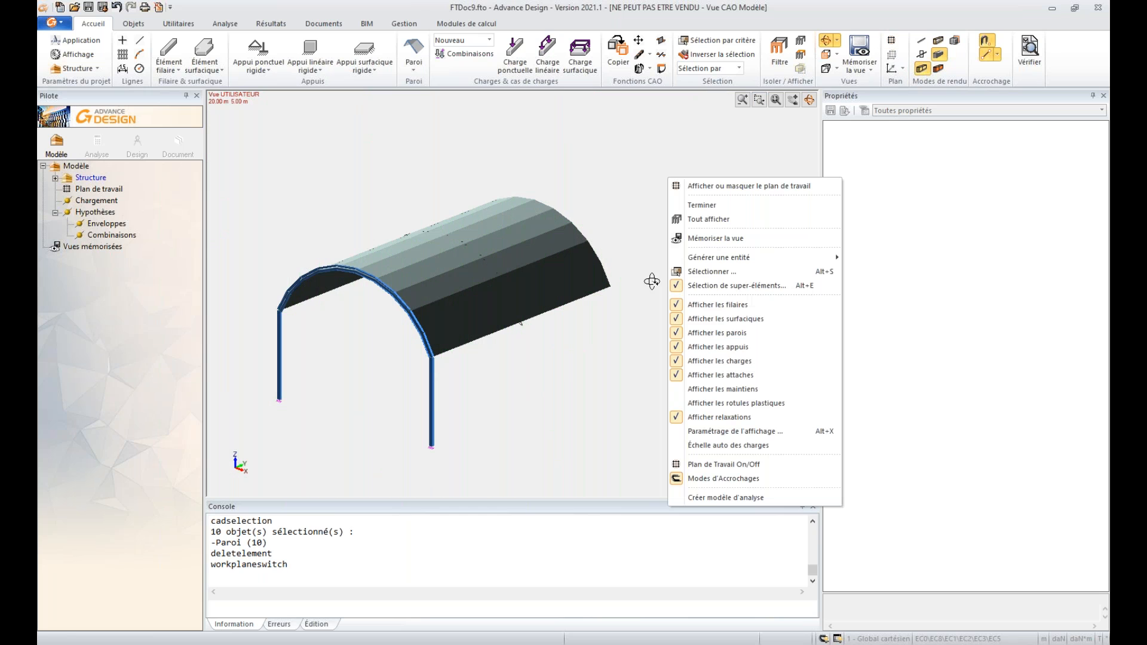
{"action": "left_click", "coordinate": [713, 346]}
Extrude both columns by the vector 0, 20, 0 to create the two side walls.
{"action": "mouse_move", "coordinate": [344, 372]}
{"action": "left_mouse_down"}
{"action": "mouse_move", "coordinate": [424, 480]}
{"action": "mouse_move", "coordinate": [420, 462]}
{"action": "mouse_move", "coordinate": [332, 378]}
{"action": "left_mouse_up"}
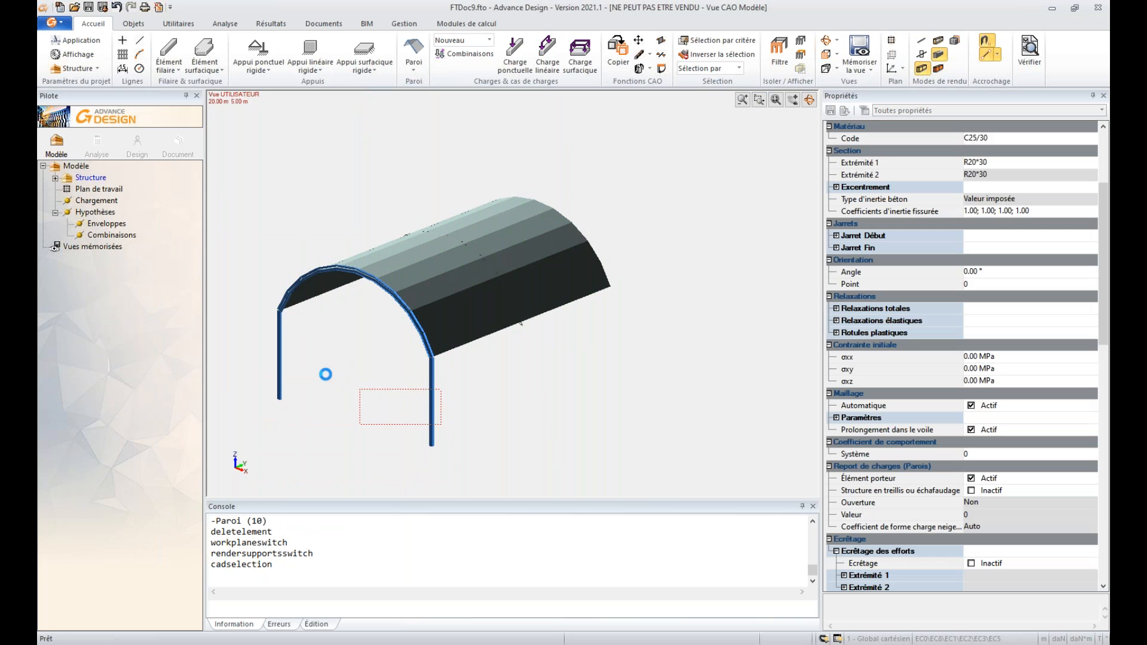
{"action": "right_click", "coordinate": [567, 368]}
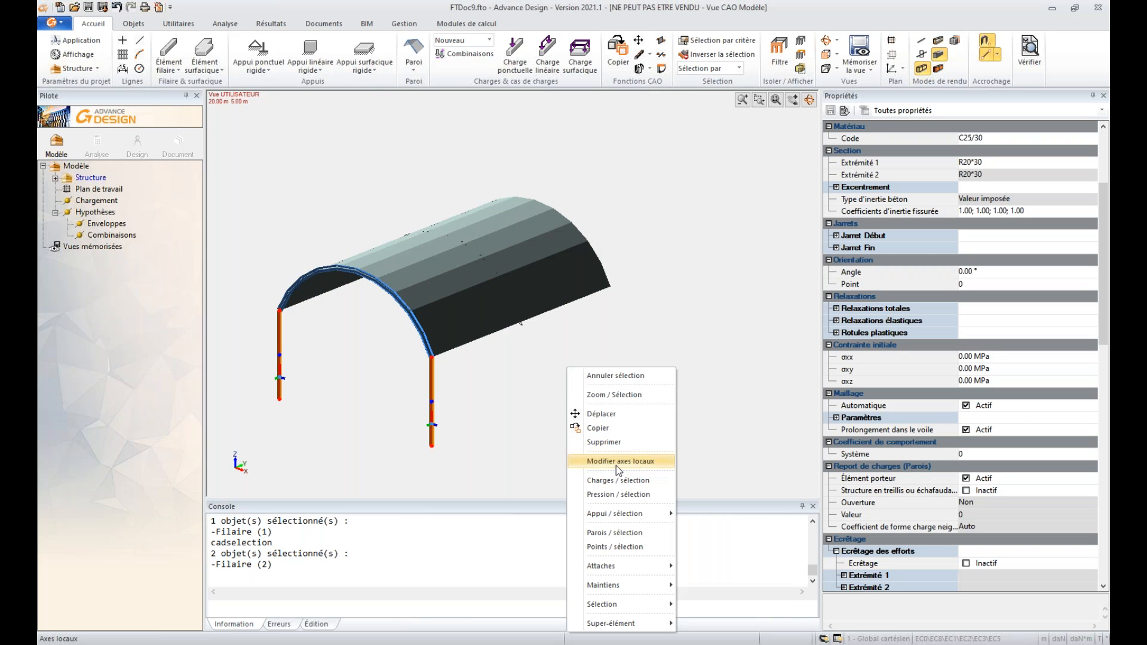
{"action": "left_click", "coordinate": [661, 40]}
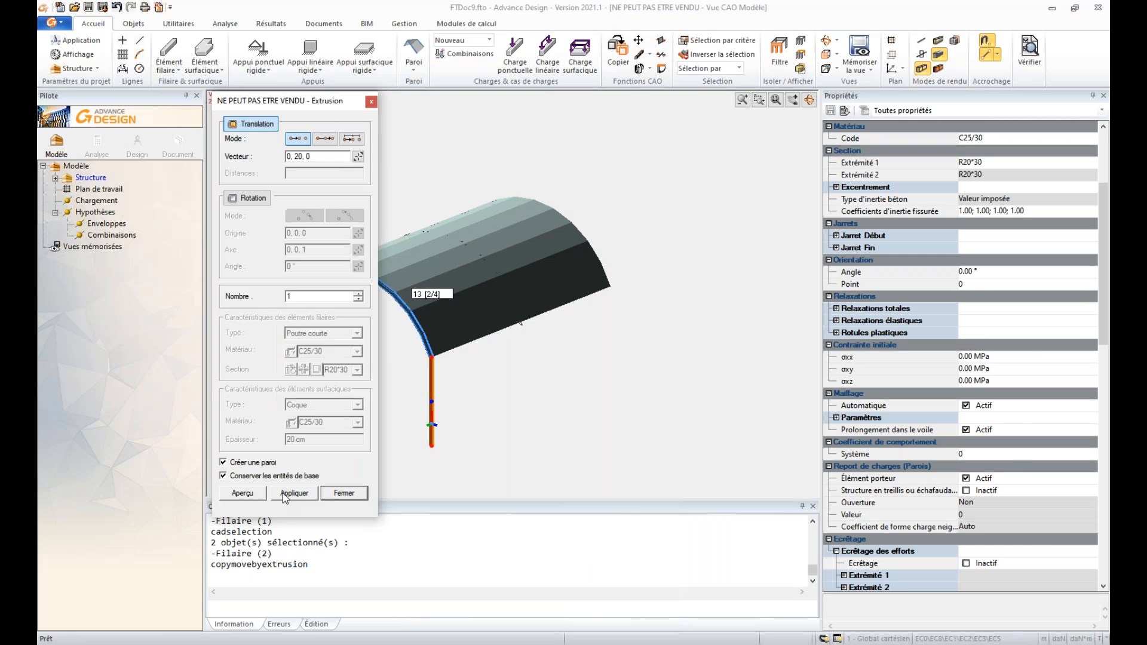
{"action": "left_click", "coordinate": [282, 493]}
{"action": "left_click", "coordinate": [349, 492]}
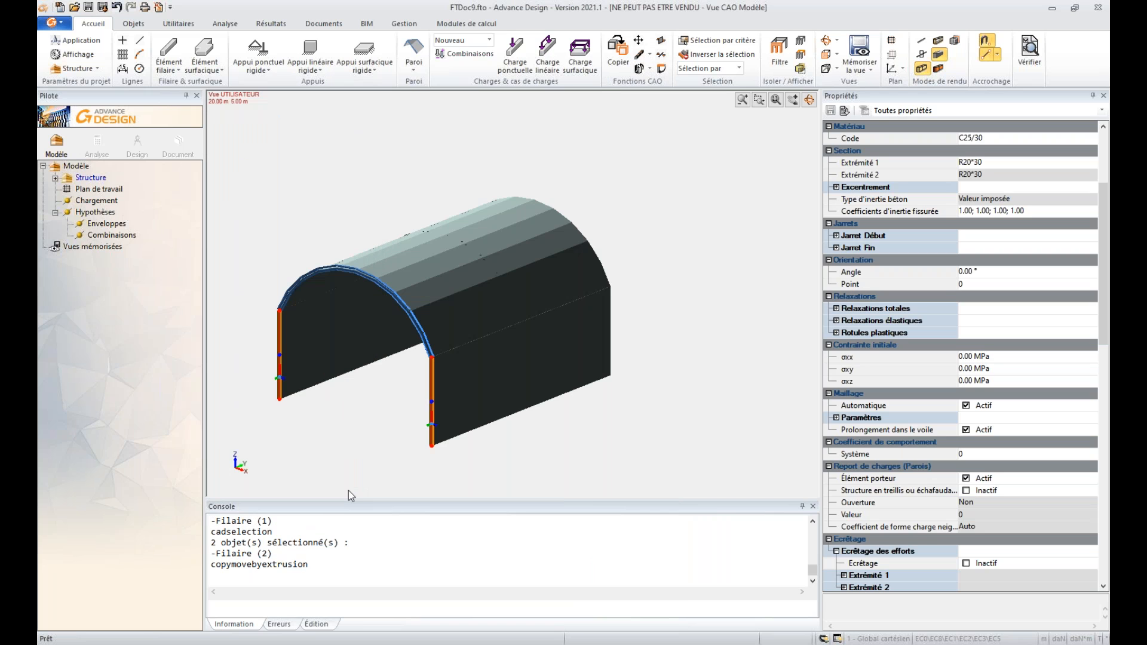
Create a gable wall from the selected columns and vault elements of the front portal.
{"action": "left_click_drag", "start_coordinate": [255, 203], "coordinate": [450, 486]}
{"action": "right_click", "coordinate": [617, 187]}
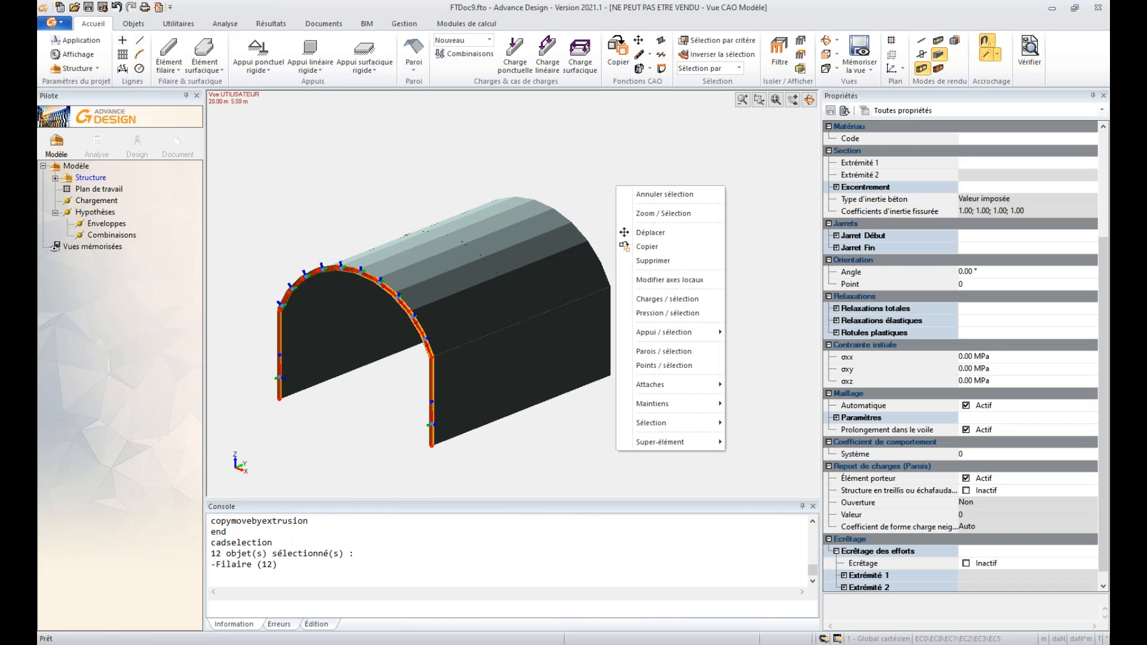
{"action": "left_click", "coordinate": [654, 350]}
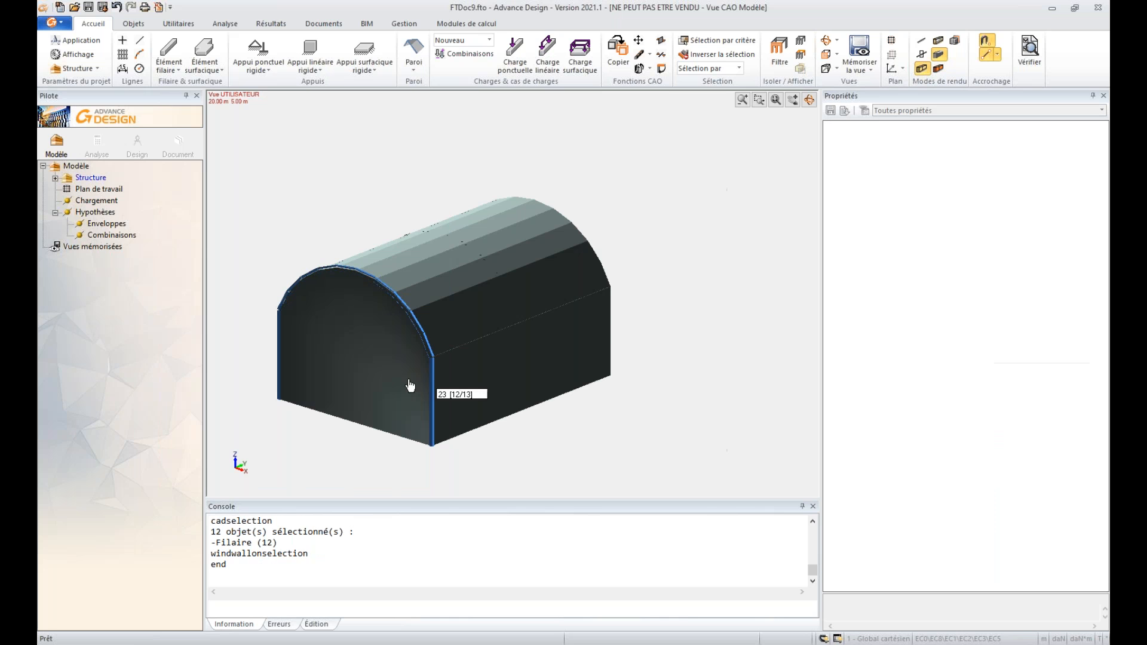
Copy the front gable wall to the opposite end of the building, using the side wall's base corners as displacement points.
{"action": "right_click", "coordinate": [668, 159]}
{"action": "left_click", "coordinate": [640, 135]}
{"action": "left_click", "coordinate": [432, 443]}
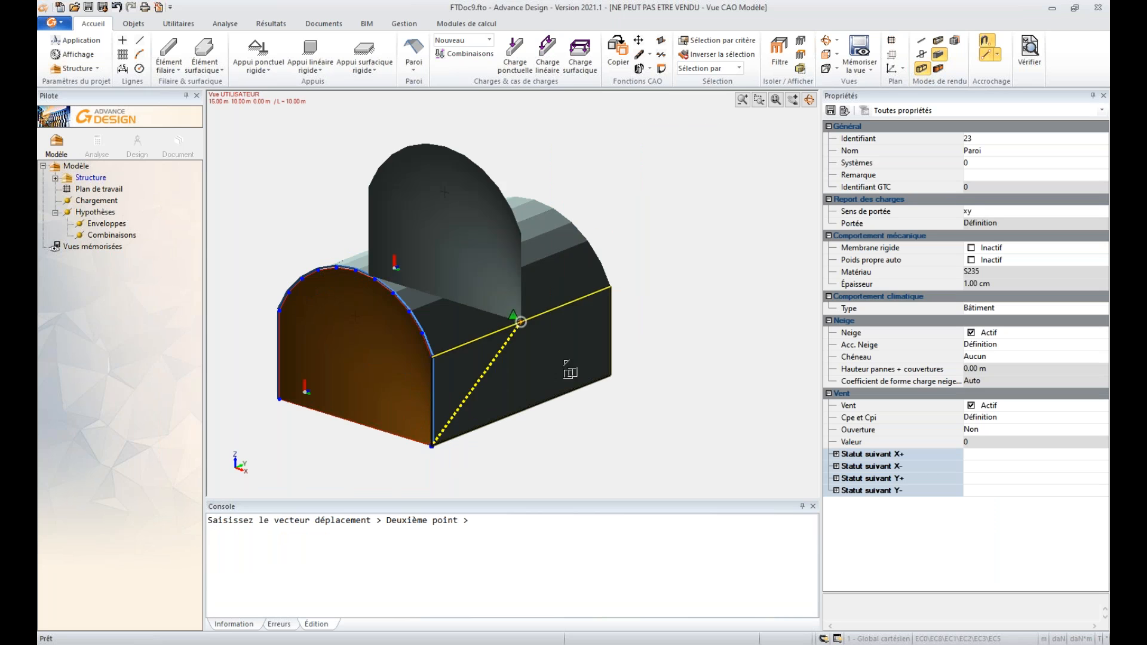
{"action": "left_click", "coordinate": [609, 330]}
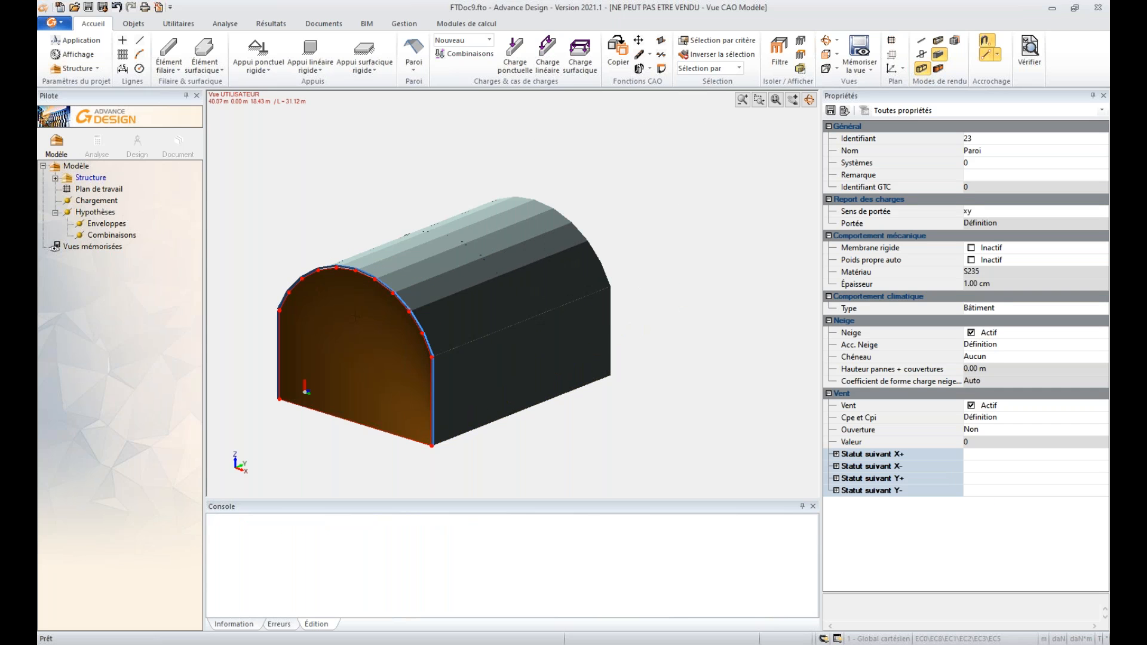
{"action": "middle_click_drag", "start_coordinate": [575, 326], "coordinate": [497, 317], "text": "alt"}
{"action": "left_click_drag", "start_coordinate": [524, 165], "coordinate": [477, 312]}
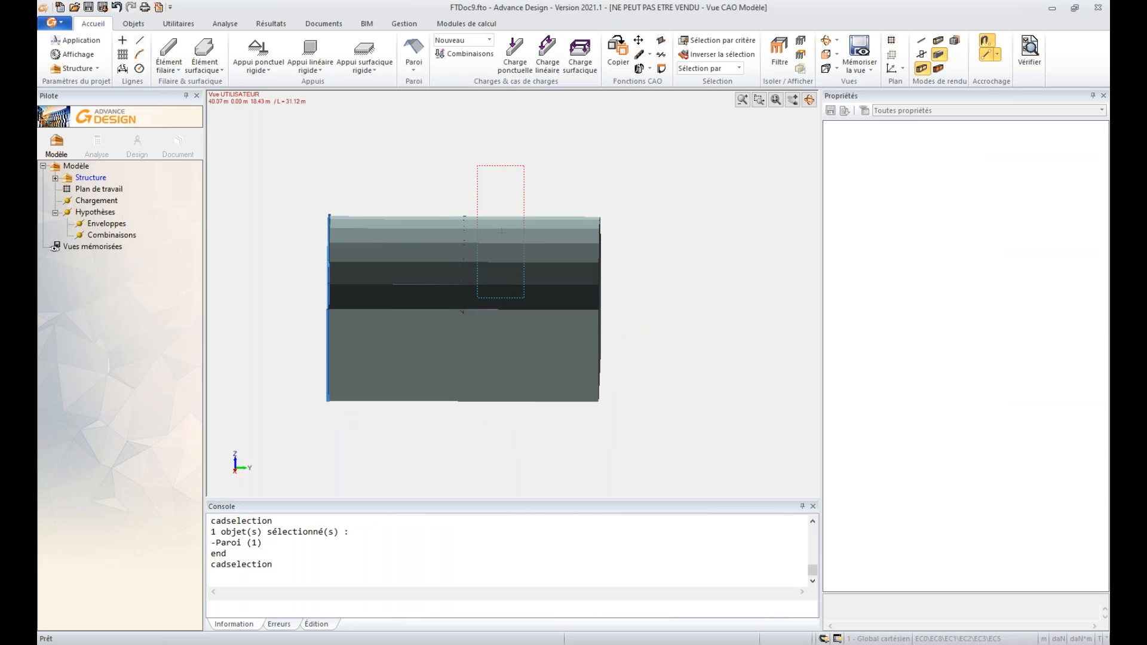
{"action": "key", "text": "Escape"}
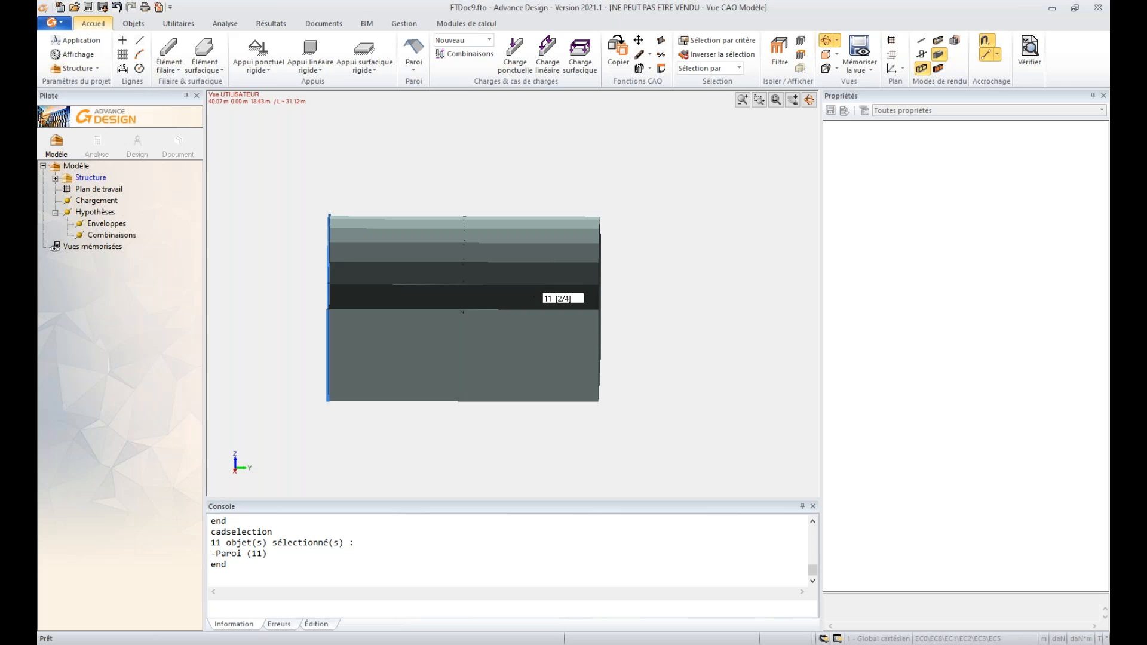
Select the ten vault walls in the right-side view and set their climatic type to Toiture en voûte.
{"action": "left_click", "coordinate": [832, 54]}
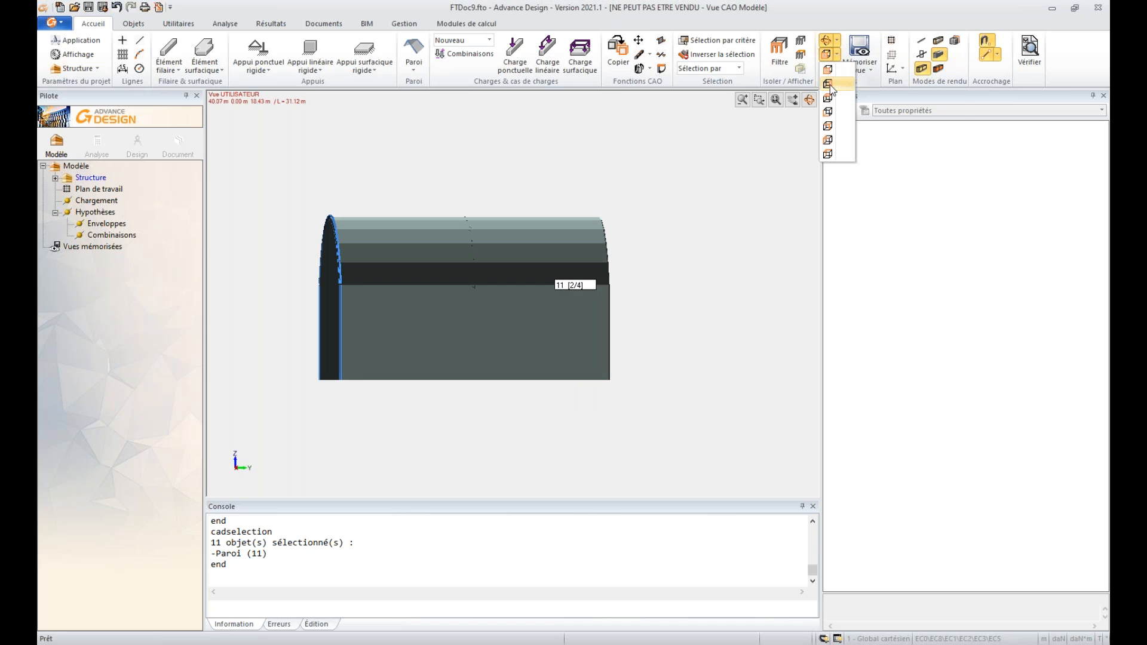
{"action": "left_click", "coordinate": [830, 84]}
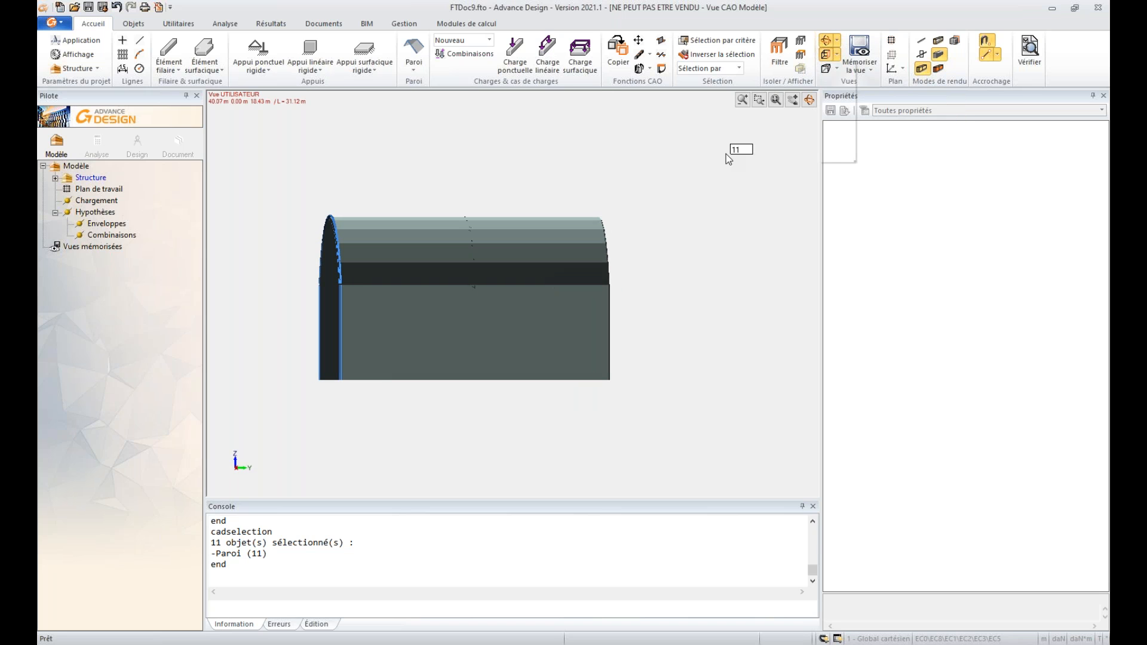
{"action": "left_click_drag", "start_coordinate": [538, 181], "coordinate": [500, 283]}
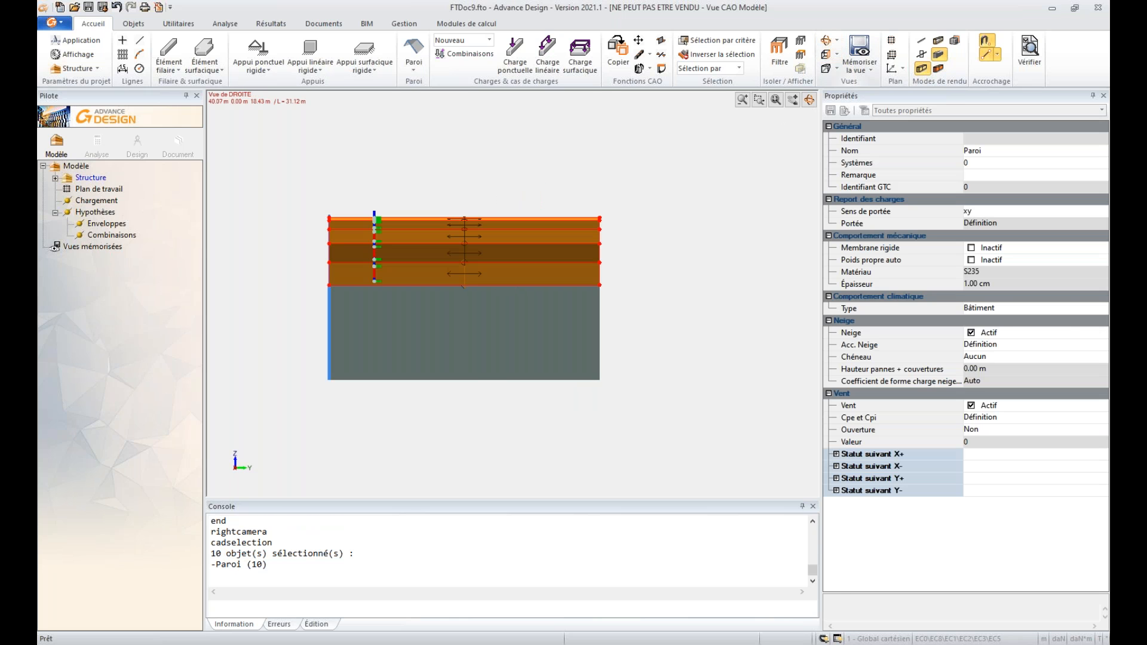
{"action": "left_click", "coordinate": [1100, 309]}
{"action": "left_click", "coordinate": [1102, 309]}
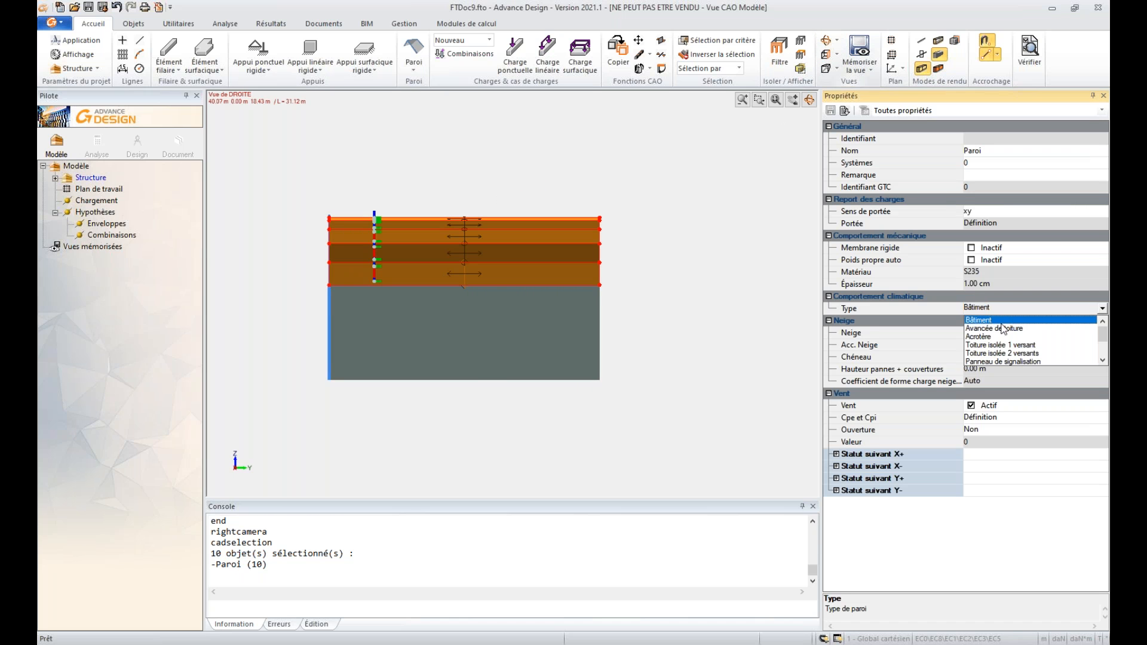
{"action": "scroll", "coordinate": [1004, 333], "scroll_direction": "down", "scroll_amount": 2}
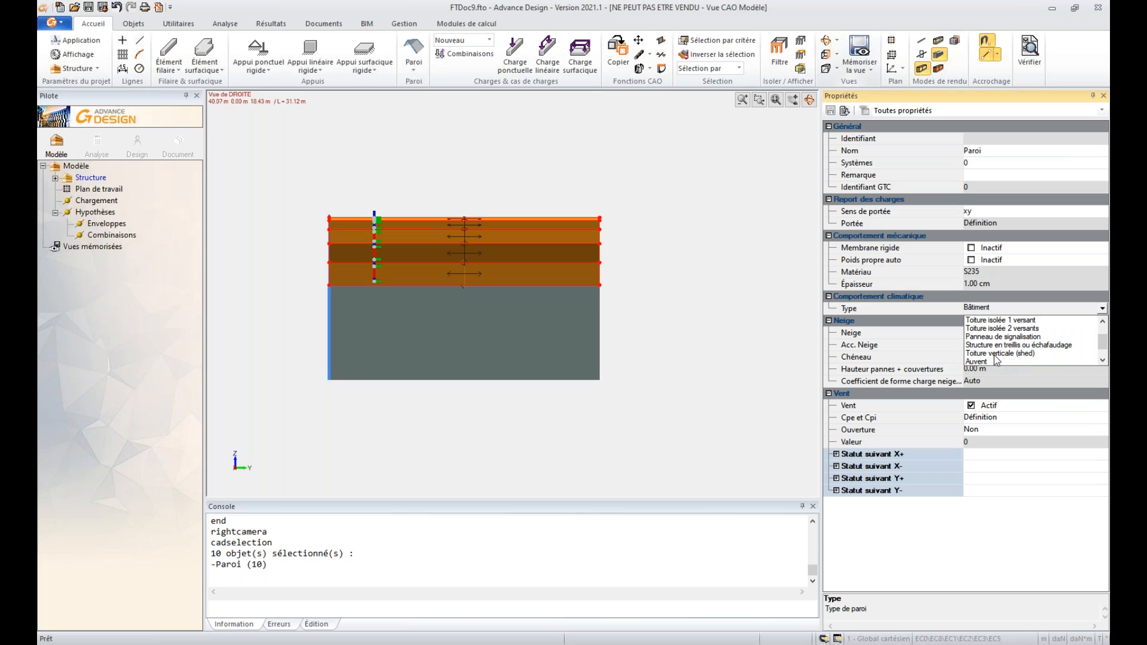
{"action": "scroll", "coordinate": [1000, 358], "scroll_direction": "down", "scroll_amount": 3}
{"action": "left_click", "coordinate": [995, 359]}
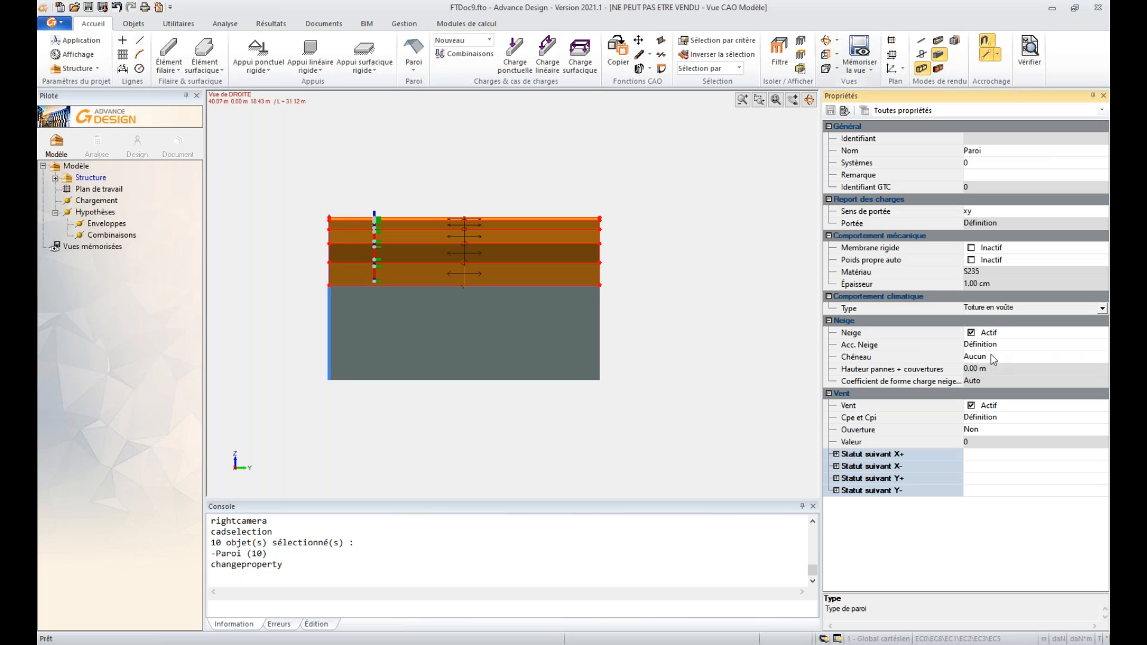
{"action": "middle_click_drag", "start_coordinate": [684, 267], "coordinate": [696, 268]}
{"action": "key", "text": "Escape"}
{"action": "middle_click_drag", "start_coordinate": [690, 308], "coordinate": [709, 262], "text": "alt"}
{"action": "scroll", "coordinate": [490, 314], "scroll_direction": "up", "scroll_amount": 3}
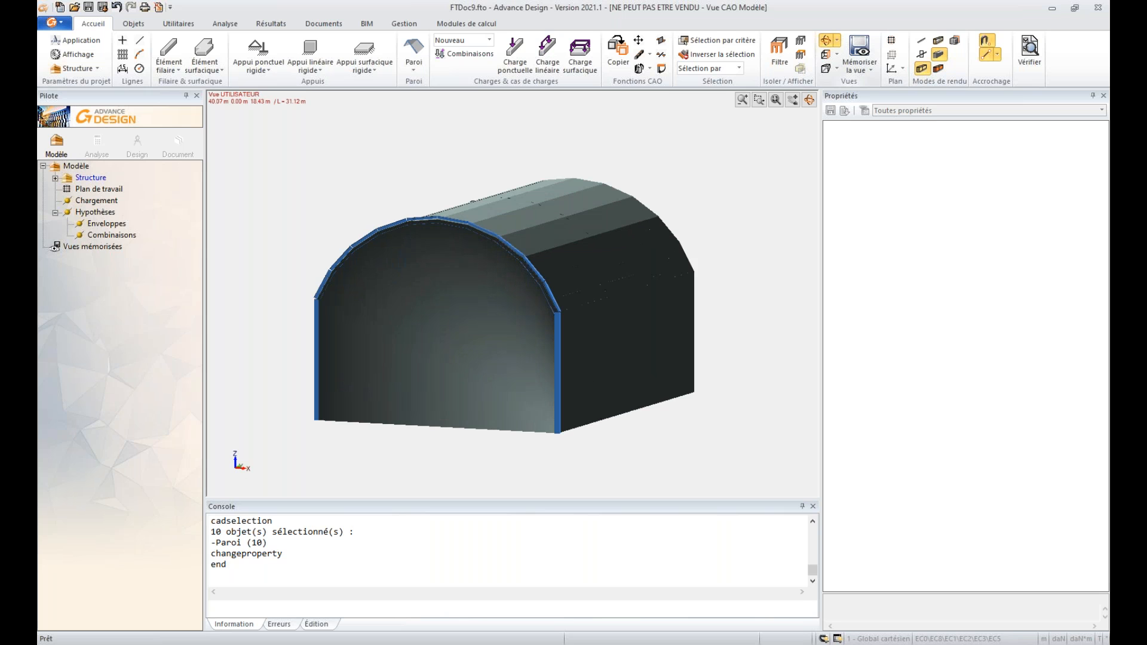
Create a Vents EN 1991-1-4 NF load case family under the model's loading, with the structure shown in front view.
{"action": "scroll", "coordinate": [493, 319], "scroll_direction": "up", "scroll_amount": 2}
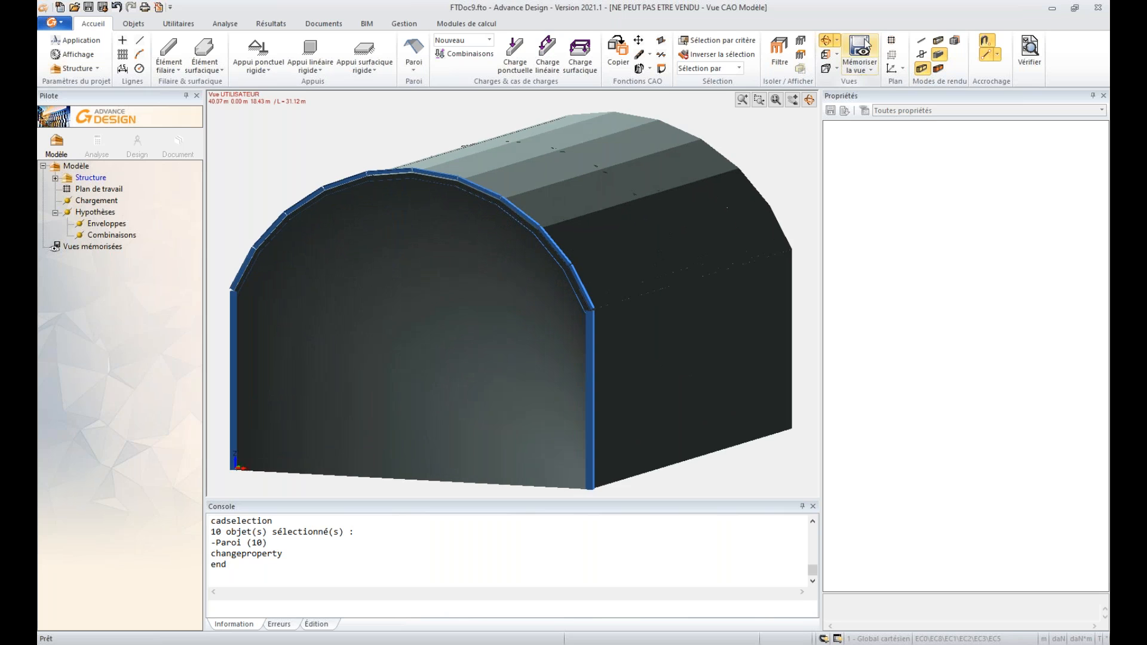
{"action": "left_click", "coordinate": [826, 55]}
{"action": "left_click", "coordinate": [828, 70]}
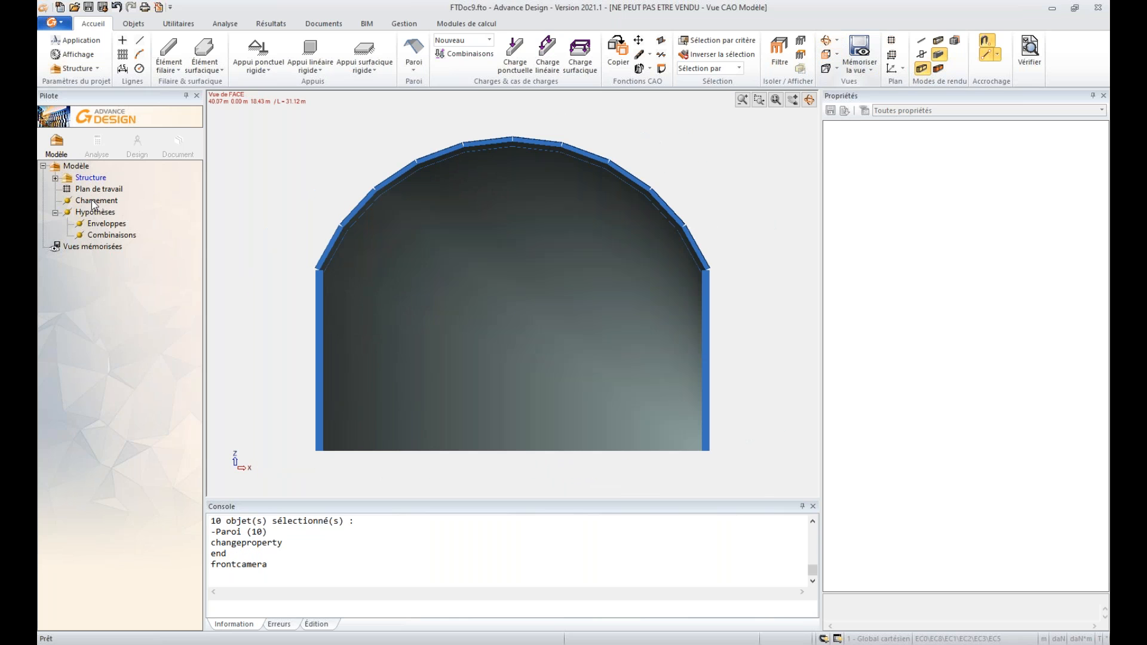
{"action": "left_click", "coordinate": [97, 202]}
{"action": "left_click", "coordinate": [98, 203]}
{"action": "right_click", "coordinate": [98, 205]}
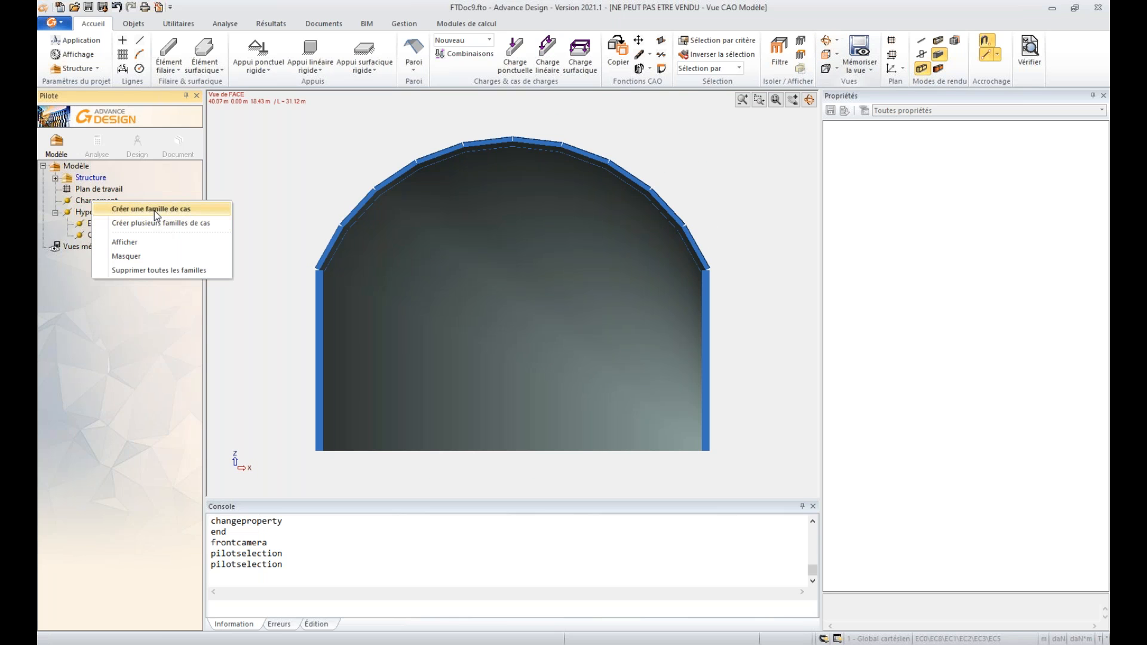
{"action": "left_click", "coordinate": [137, 209]}
{"action": "left_click", "coordinate": [507, 219]}
{"action": "left_click", "coordinate": [511, 230]}
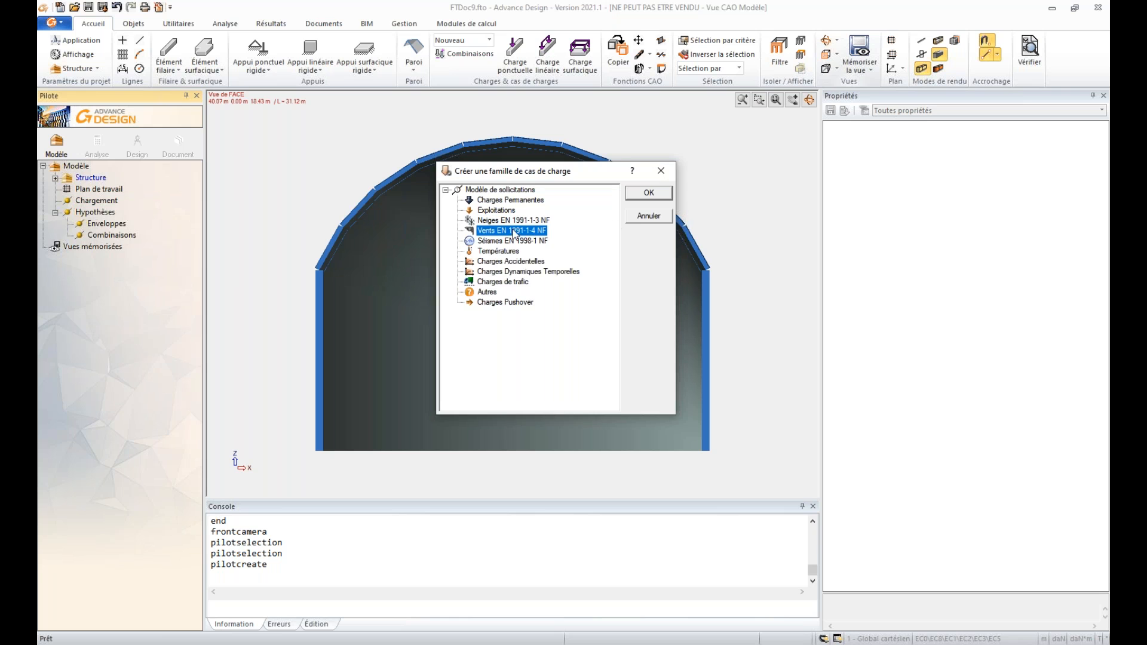
{"action": "left_click", "coordinate": [626, 198]}
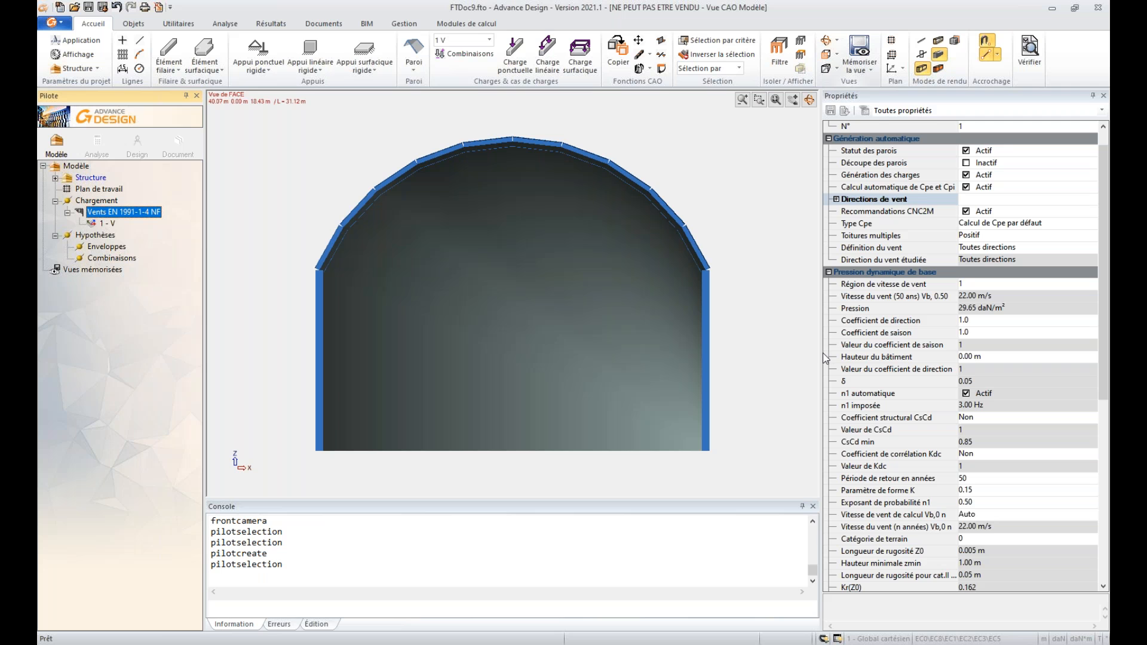
Run the automatic generation of wind load cases for the Vents EN 1991-1-4 NF family.
{"action": "left_click_drag", "start_coordinate": [812, 353], "coordinate": [785, 352]}
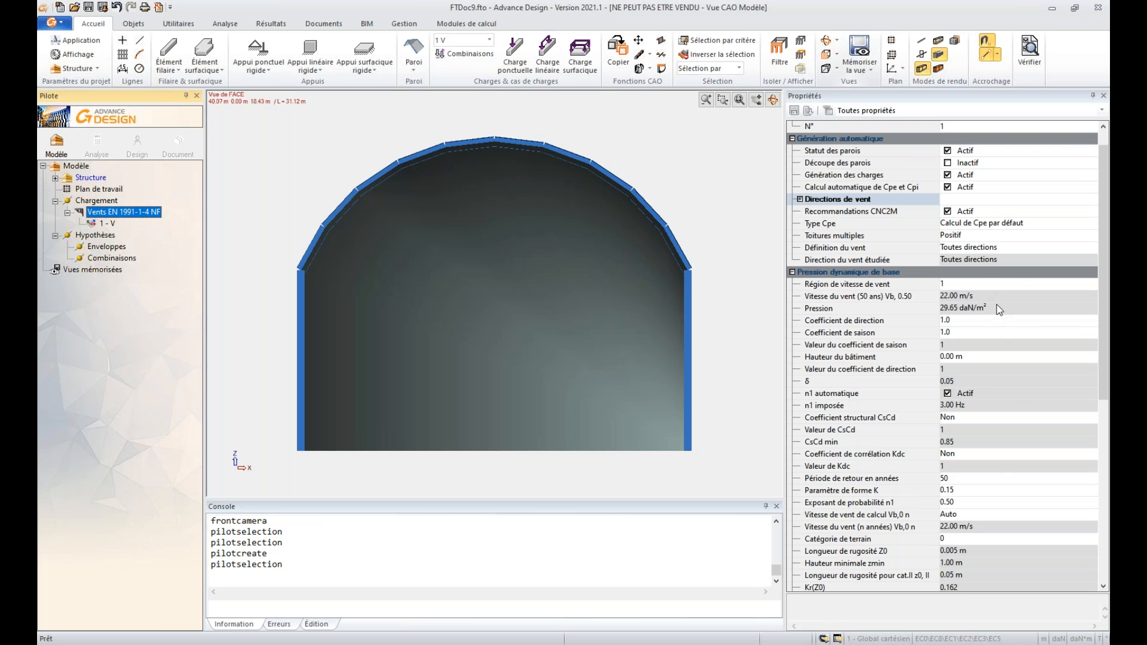
{"action": "right_click", "coordinate": [135, 216]}
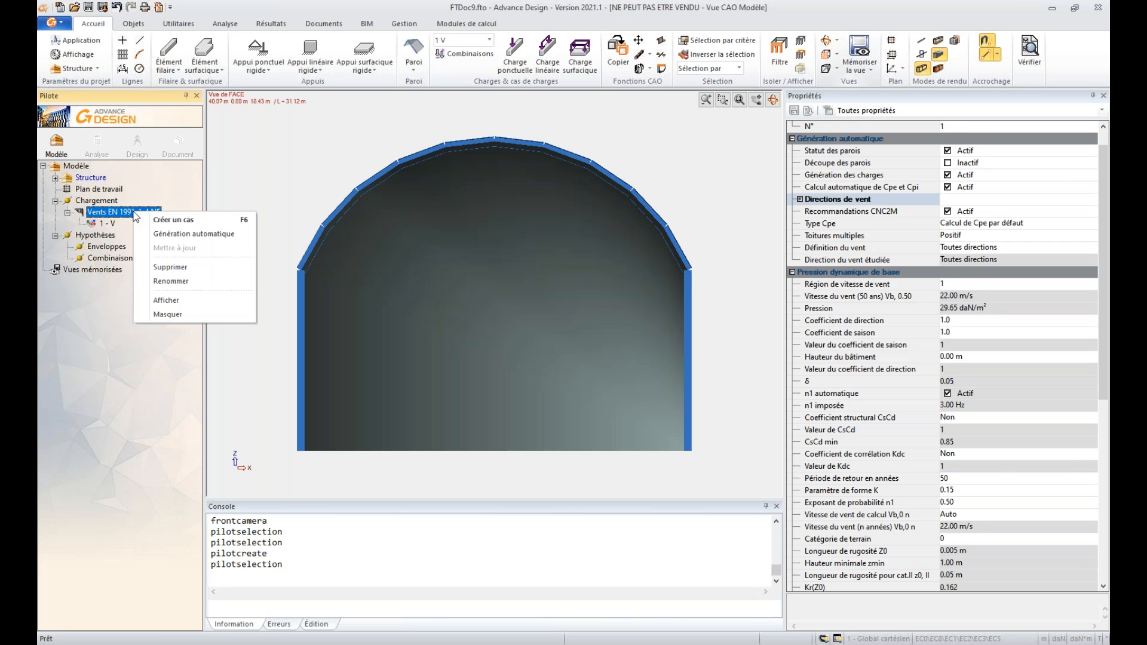
{"action": "left_click", "coordinate": [175, 234]}
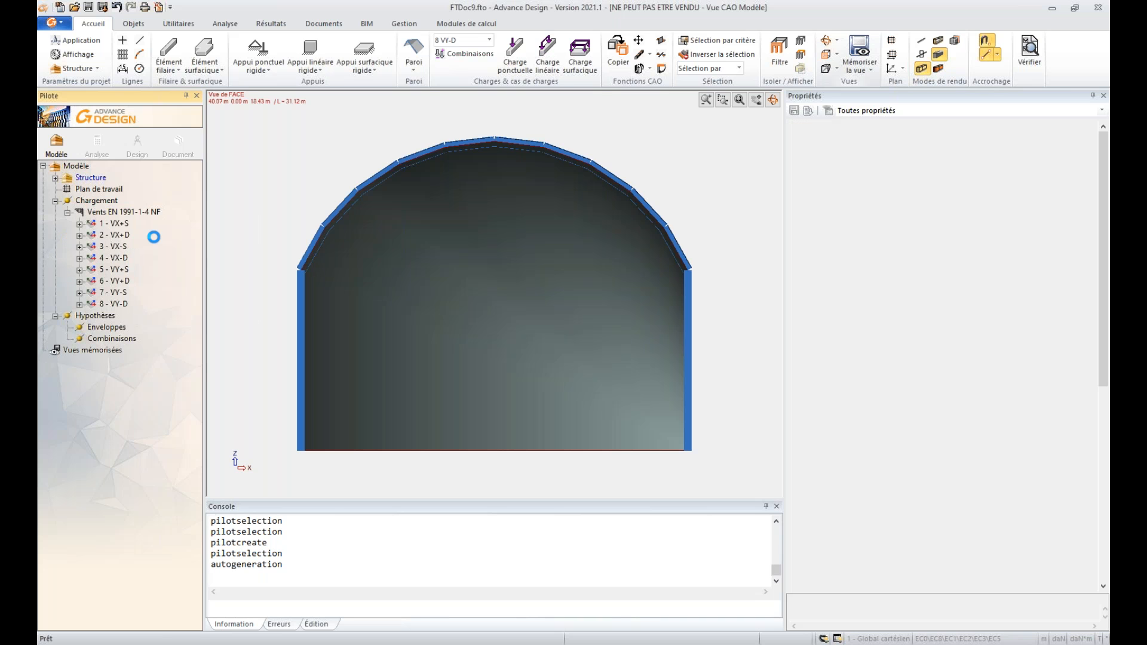
Isolate the VX+S load case in a 3D view, with the wall display turned off and the loads auto-scaled.
{"action": "right_click", "coordinate": [114, 225]}
{"action": "left_click", "coordinate": [134, 319]}
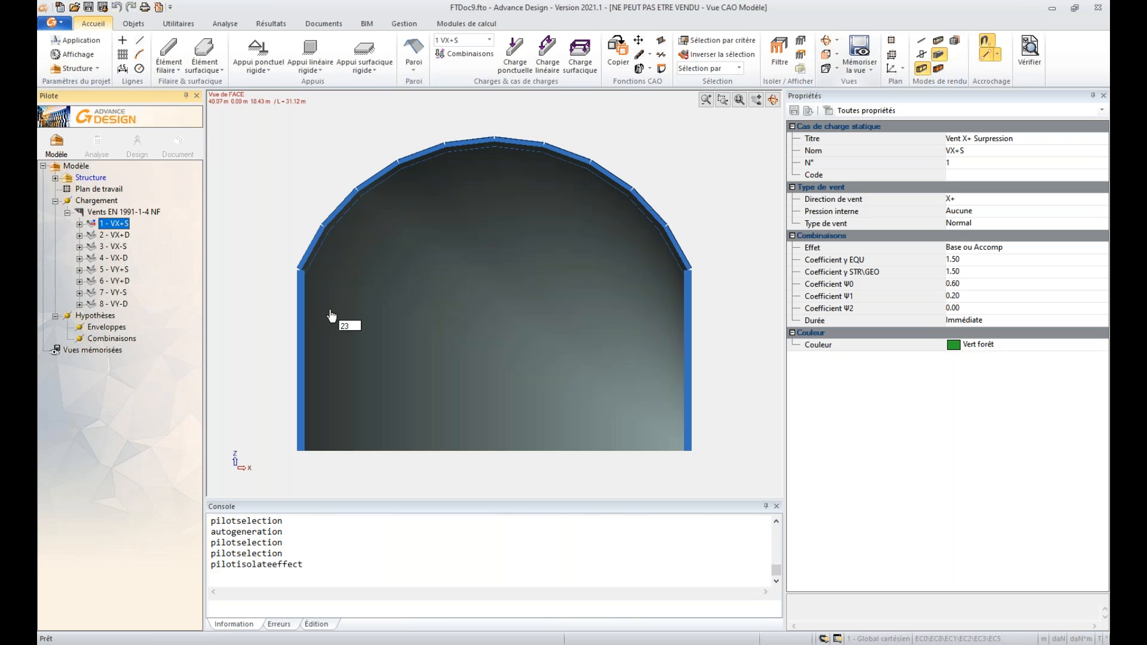
{"action": "middle_click_drag", "start_coordinate": [351, 326], "coordinate": [549, 198], "text": "shift"}
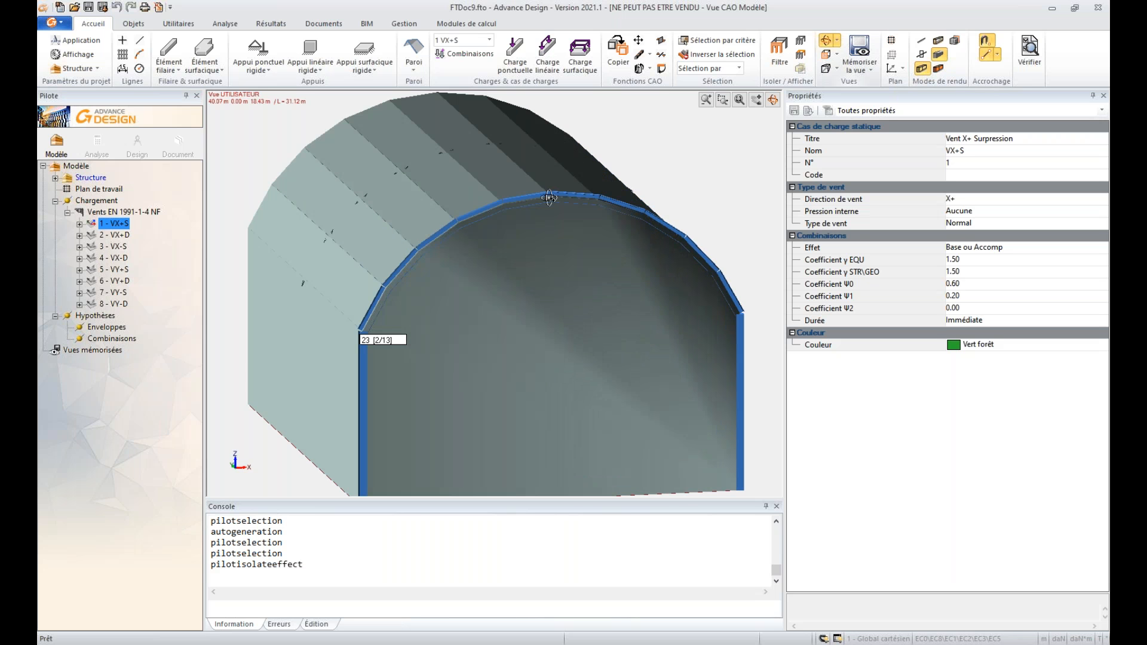
{"action": "right_click", "coordinate": [580, 171]}
{"action": "left_click", "coordinate": [674, 182]}
{"action": "right_click", "coordinate": [690, 172]}
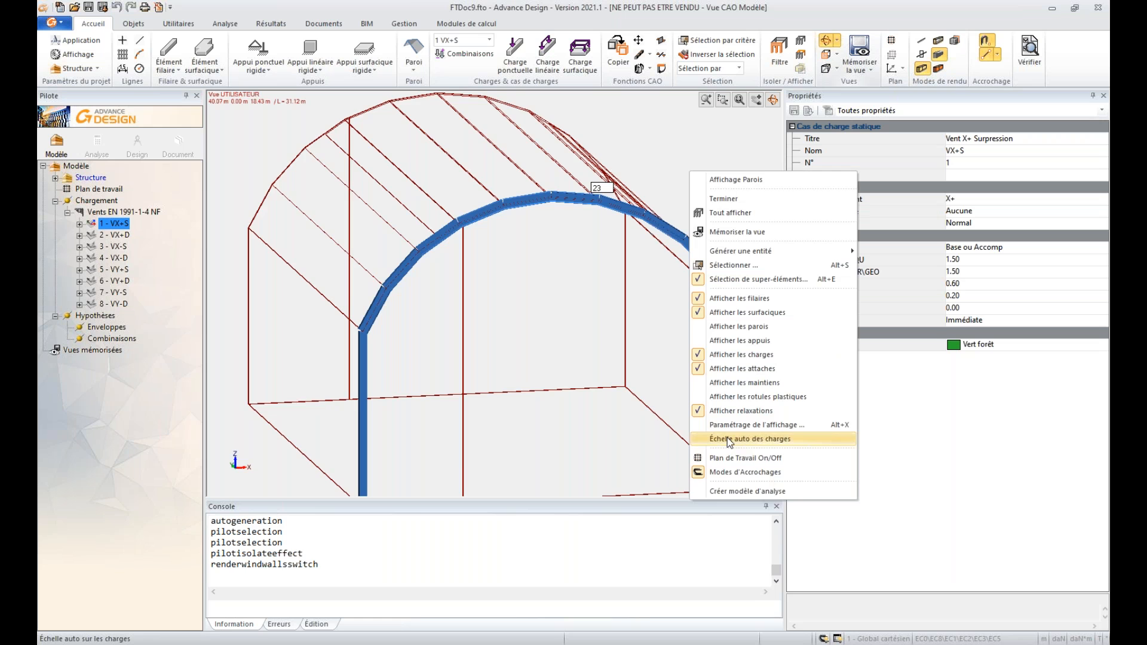
{"action": "left_click", "coordinate": [728, 439]}
Select the surface loads on the gable and side walls and hide them, leaving only the vault loads.
{"action": "left_click_drag", "start_coordinate": [537, 441], "coordinate": [452, 318]}
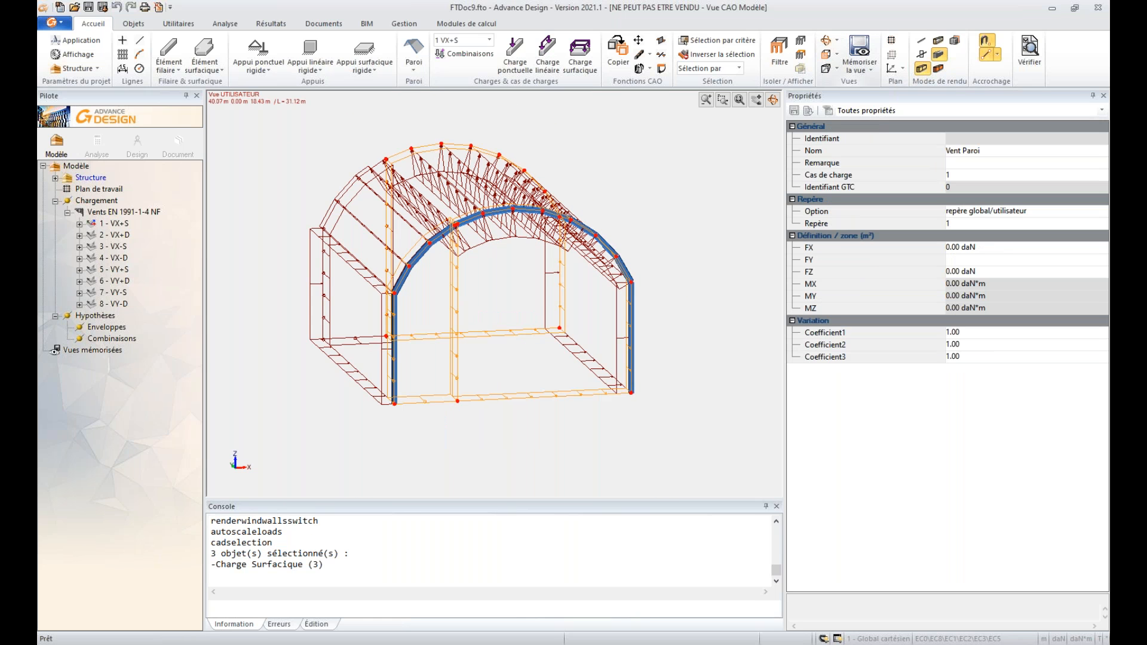
{"action": "left_click_drag", "start_coordinate": [336, 414], "coordinate": [330, 323]}
{"action": "left_click_drag", "start_coordinate": [612, 431], "coordinate": [549, 319]}
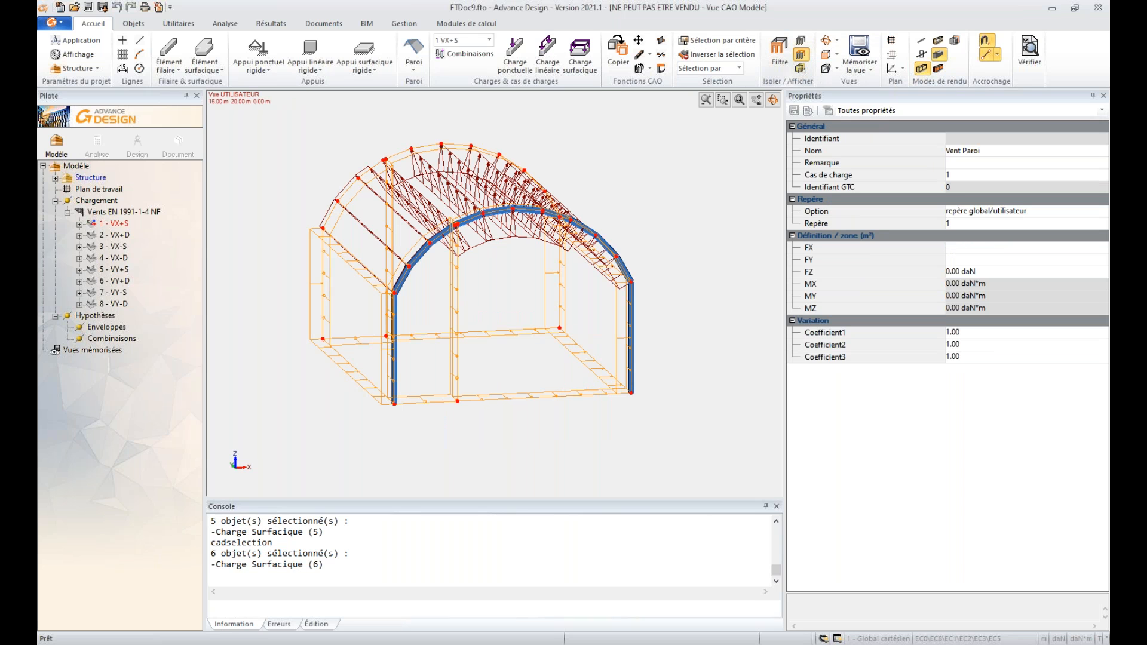
{"action": "left_click", "coordinate": [801, 54]}
Show the portal in front view with axes rendering and check the properties of the lowest windward vault load.
{"action": "left_click", "coordinate": [825, 54]}
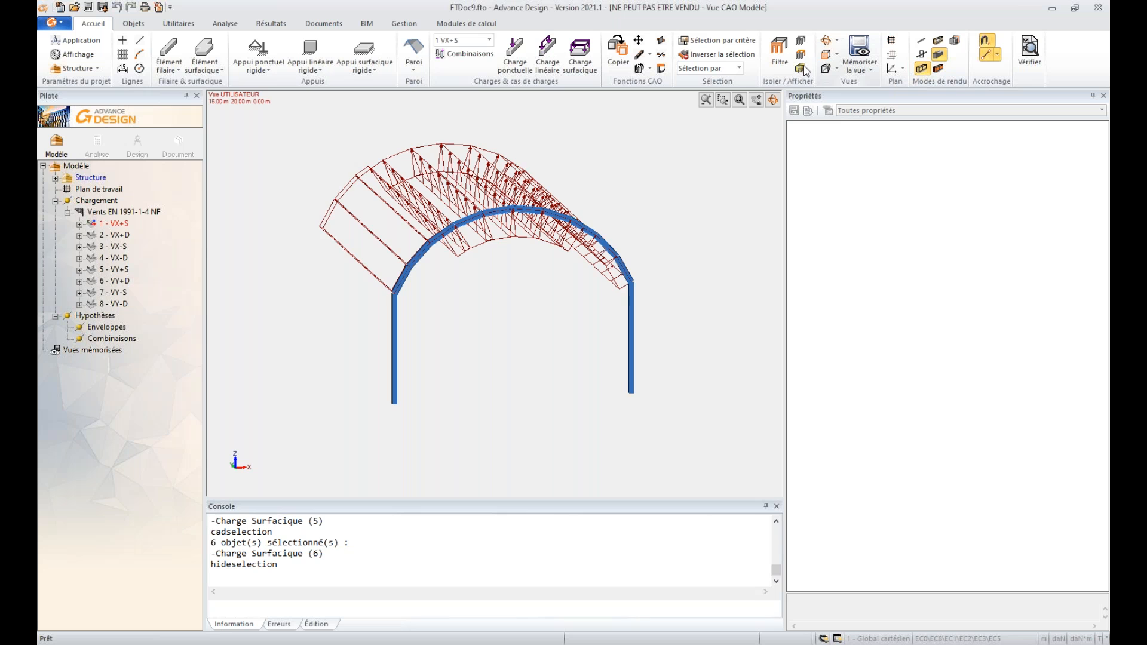
{"action": "left_click", "coordinate": [920, 43]}
{"action": "middle_click_drag", "start_coordinate": [423, 243], "coordinate": [324, 274]}
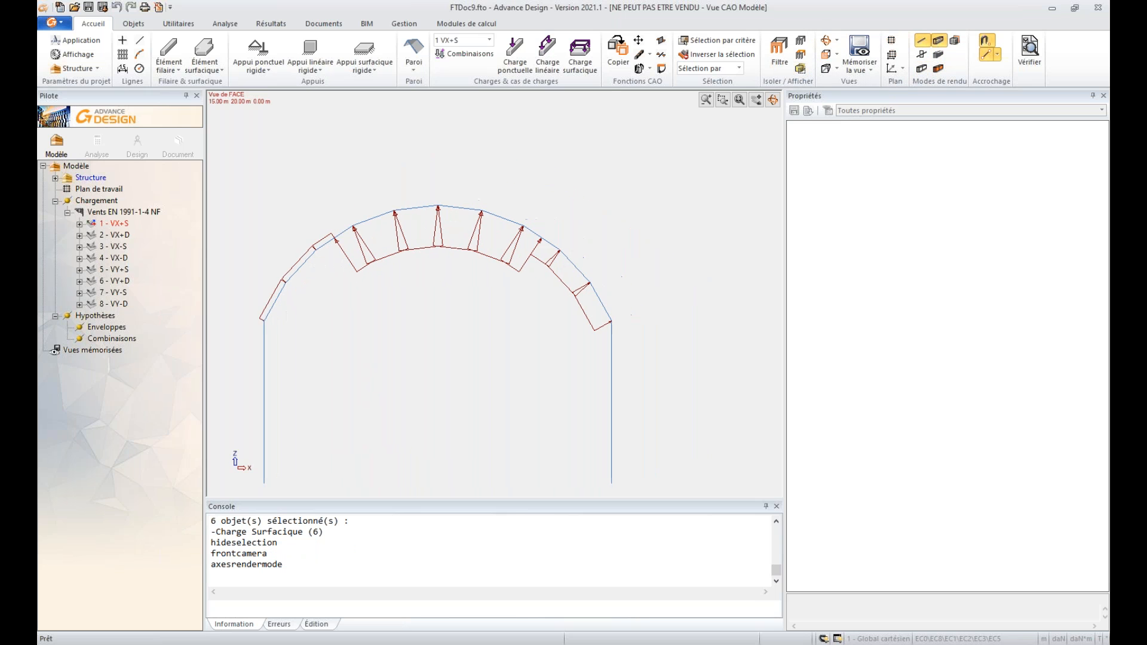
{"action": "left_click", "coordinate": [278, 294]}
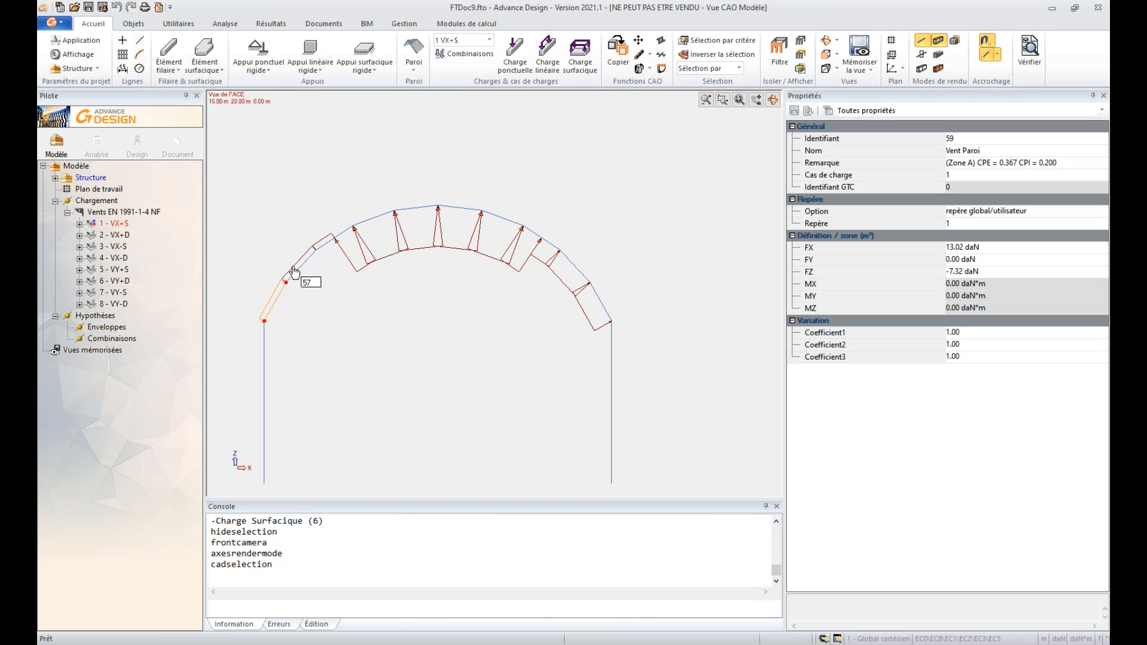
{"action": "key", "text": "Escape"}
Annotate the surface loads with their remark field (<Rem>) in the display settings.
{"action": "key", "text": "alt+s"}
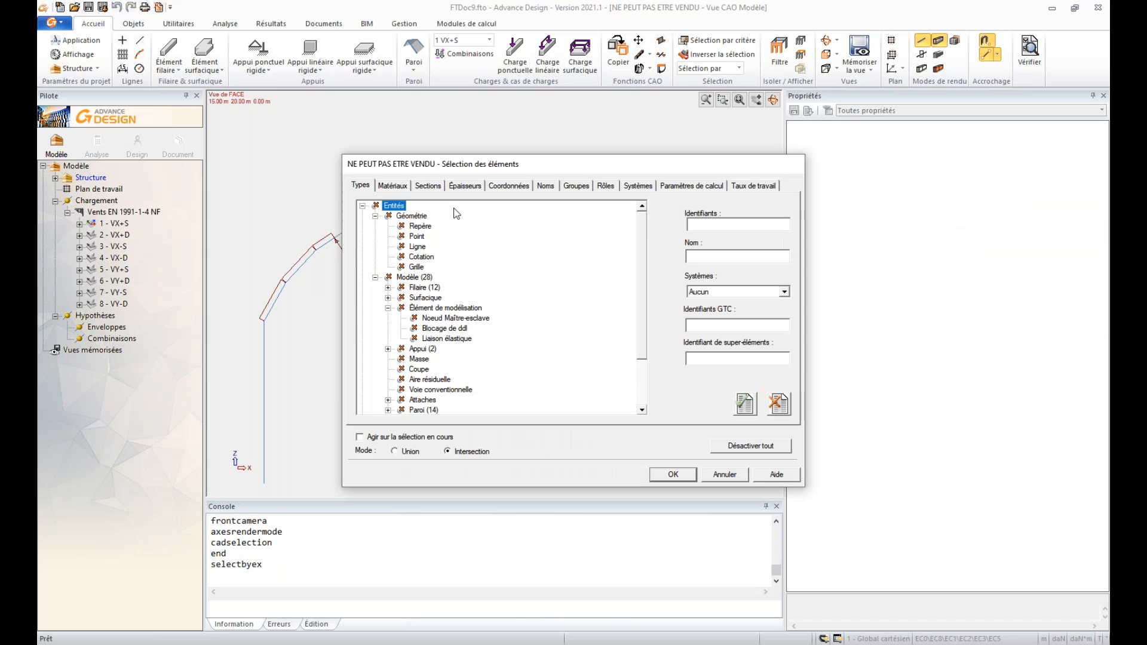
{"action": "key", "text": "Escape"}
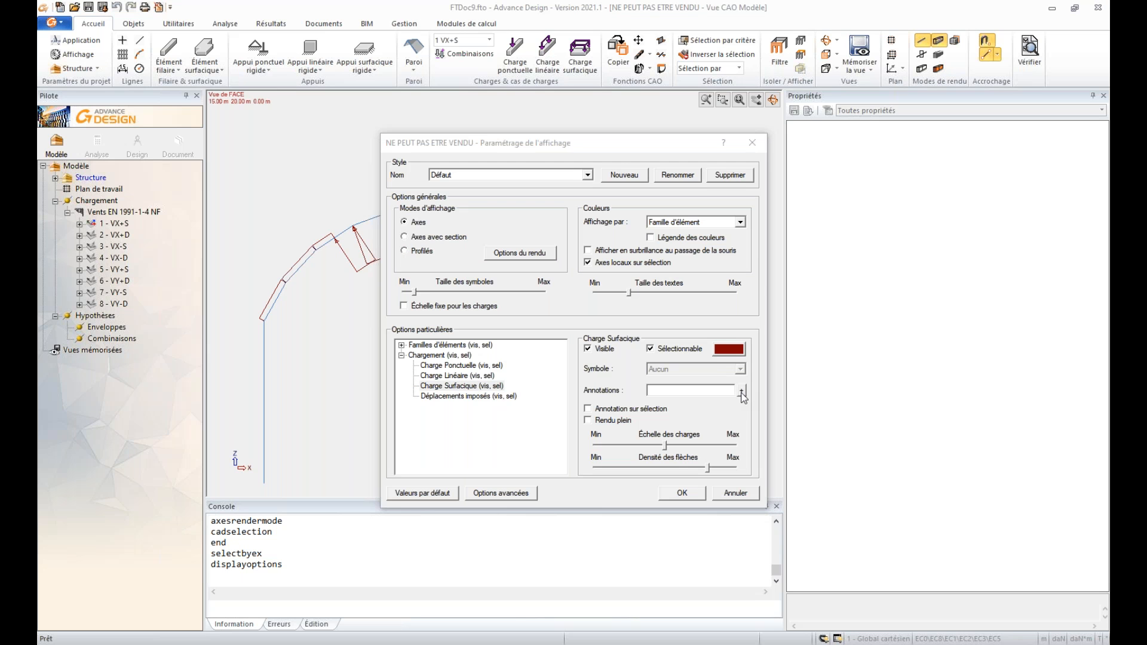
{"action": "left_click", "coordinate": [741, 392]}
{"action": "scroll", "coordinate": [463, 334], "scroll_direction": "down", "scroll_amount": 5}
{"action": "left_click", "coordinate": [449, 347]}
{"action": "left_click", "coordinate": [574, 313]}
{"action": "left_click", "coordinate": [645, 423]}
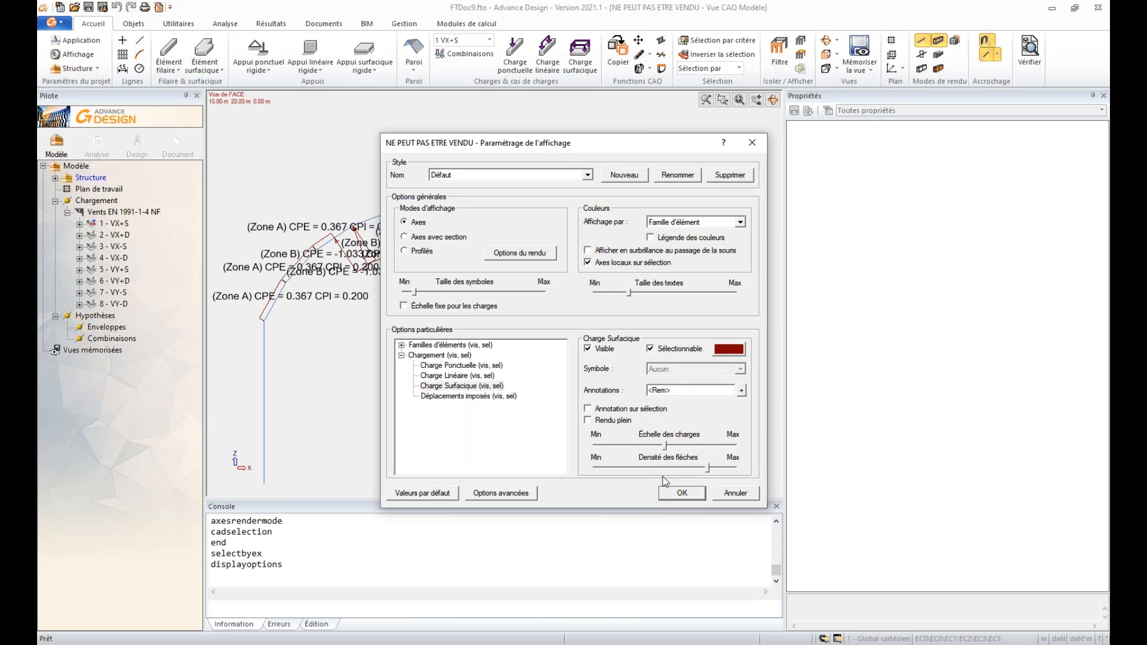
{"action": "left_click", "coordinate": [670, 490]}
Reduce the text size in the display settings so the load annotations are legible around the vault.
{"action": "key", "text": "alt+x"}
{"action": "left_click", "coordinate": [613, 294]}
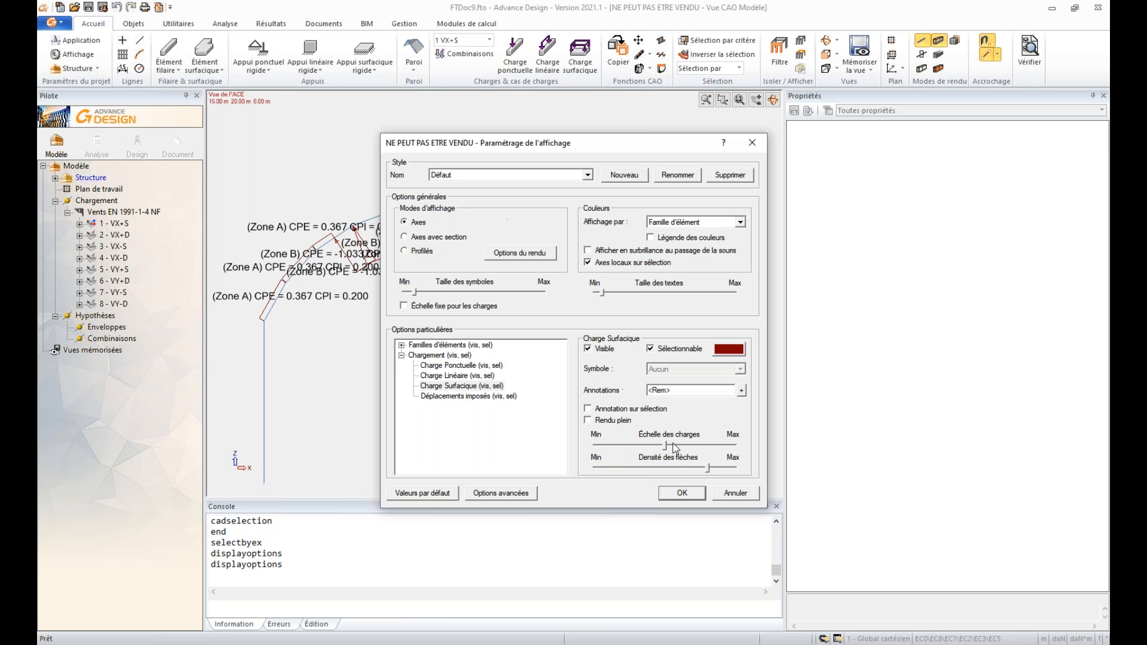
{"action": "left_click", "coordinate": [692, 491]}
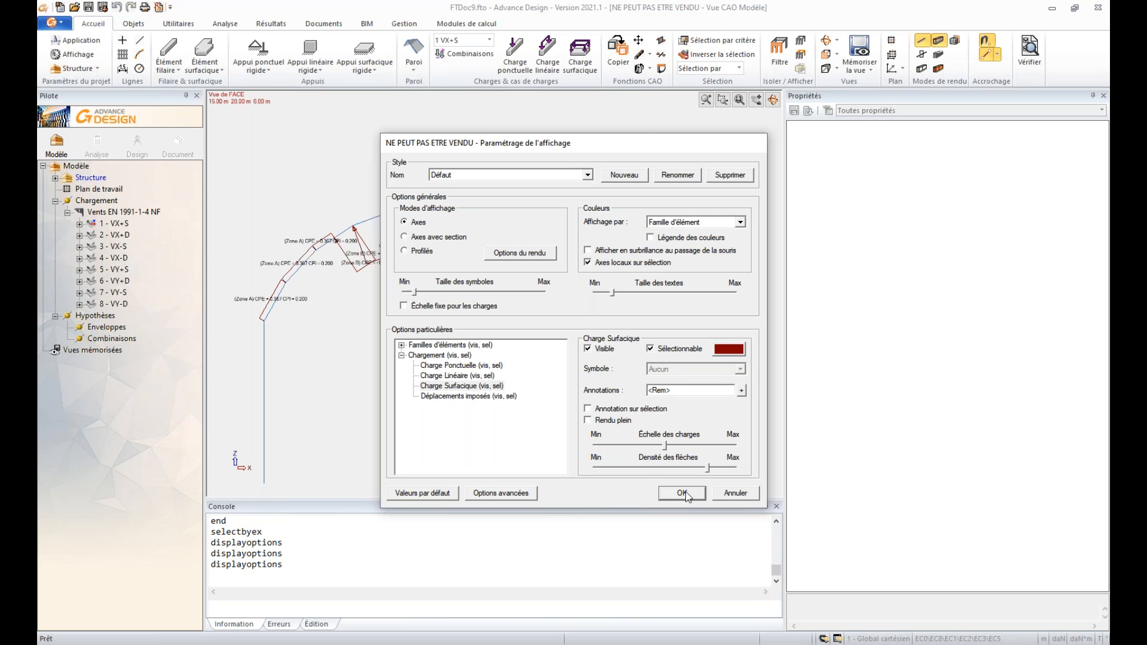
{"action": "left_click", "coordinate": [683, 492]}
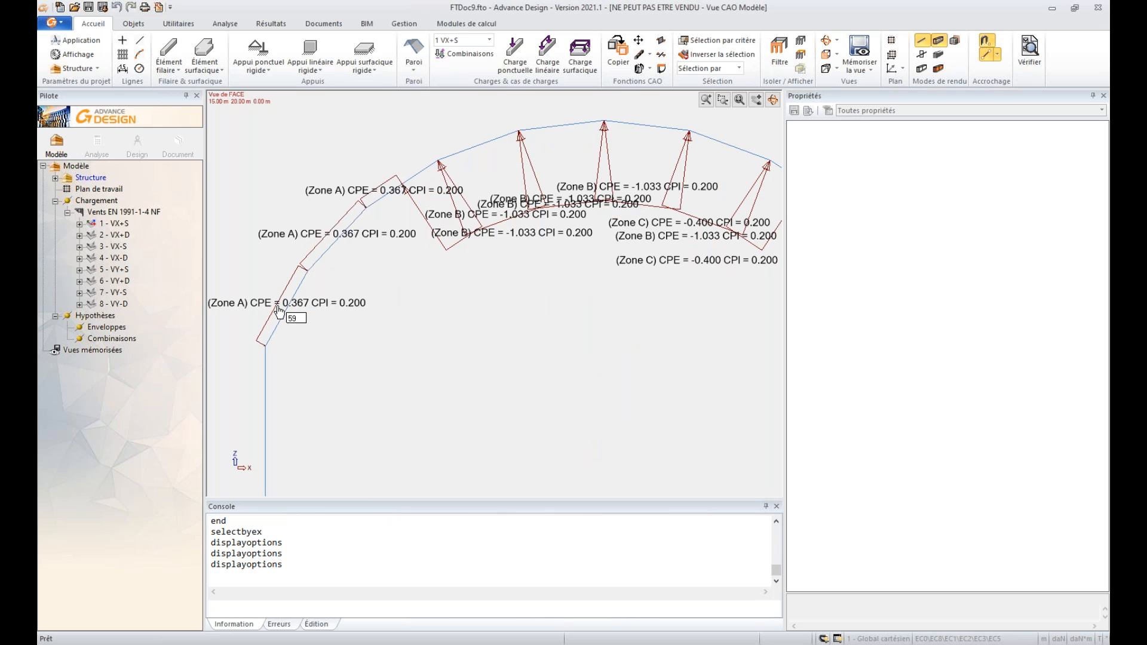
{"action": "scroll", "coordinate": [349, 316], "scroll_direction": "down", "scroll_amount": 1}
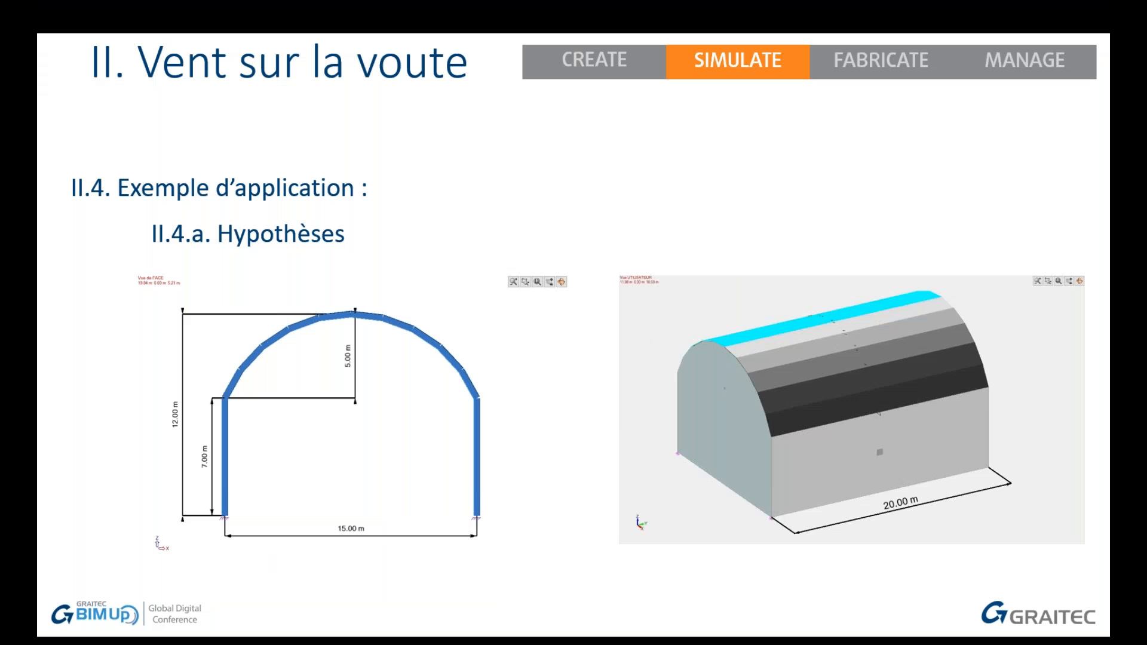
{"action": "key", "text": "Right"}
{"action": "key", "text": "Right"}
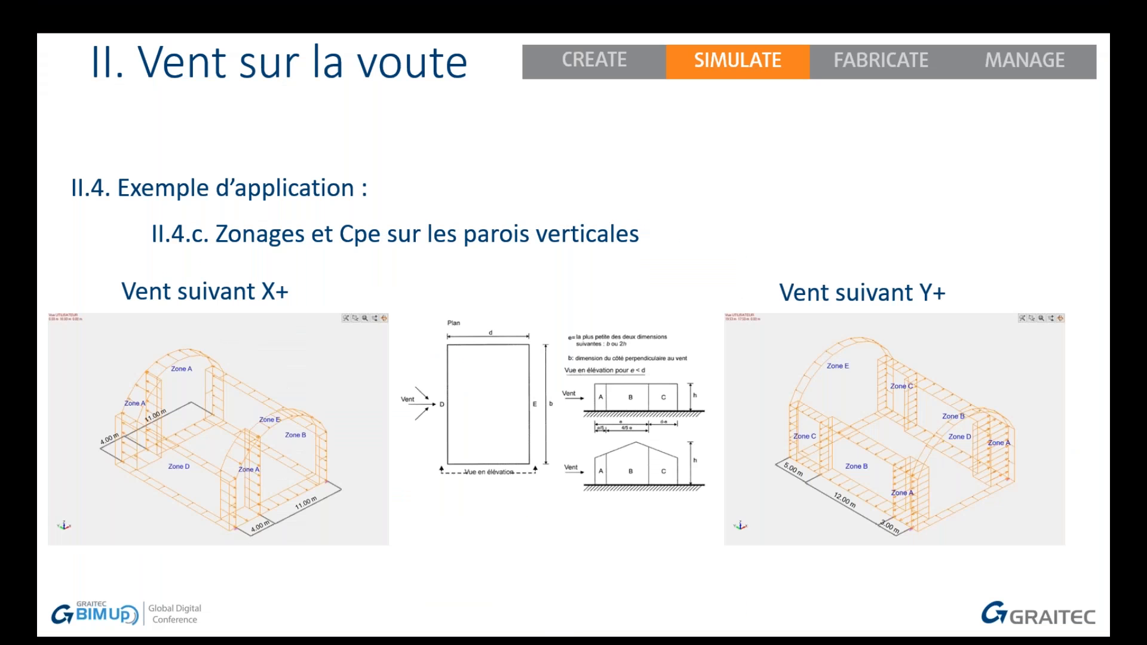
{"action": "key", "text": "Right"}
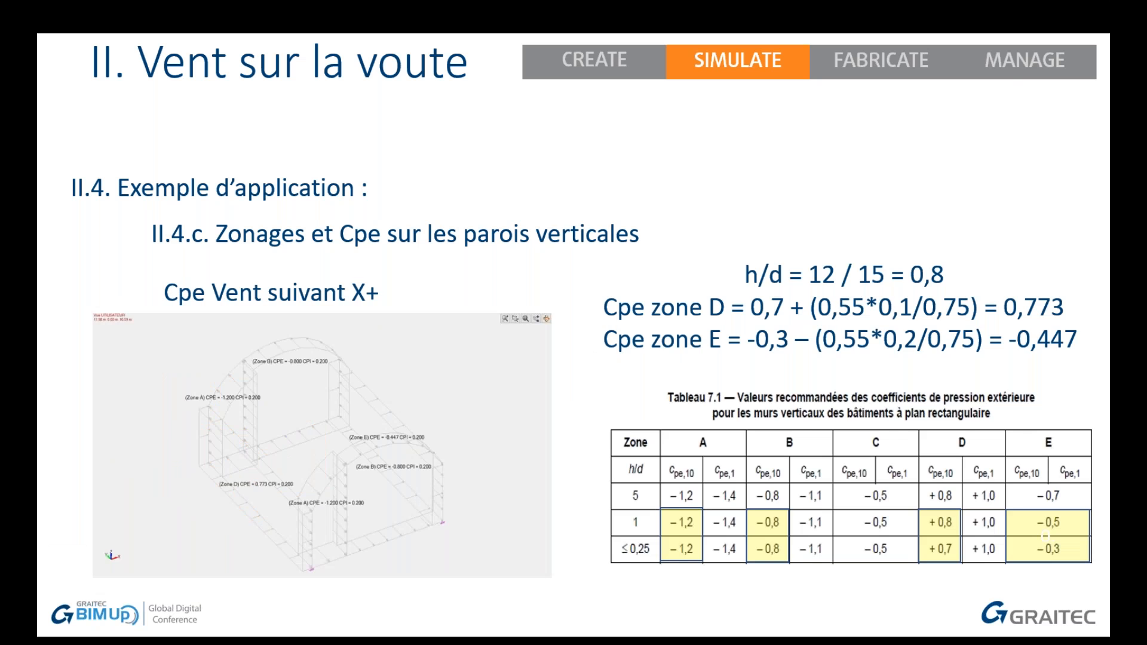
{"action": "key", "text": "Right"}
{"action": "key", "text": "Right"}
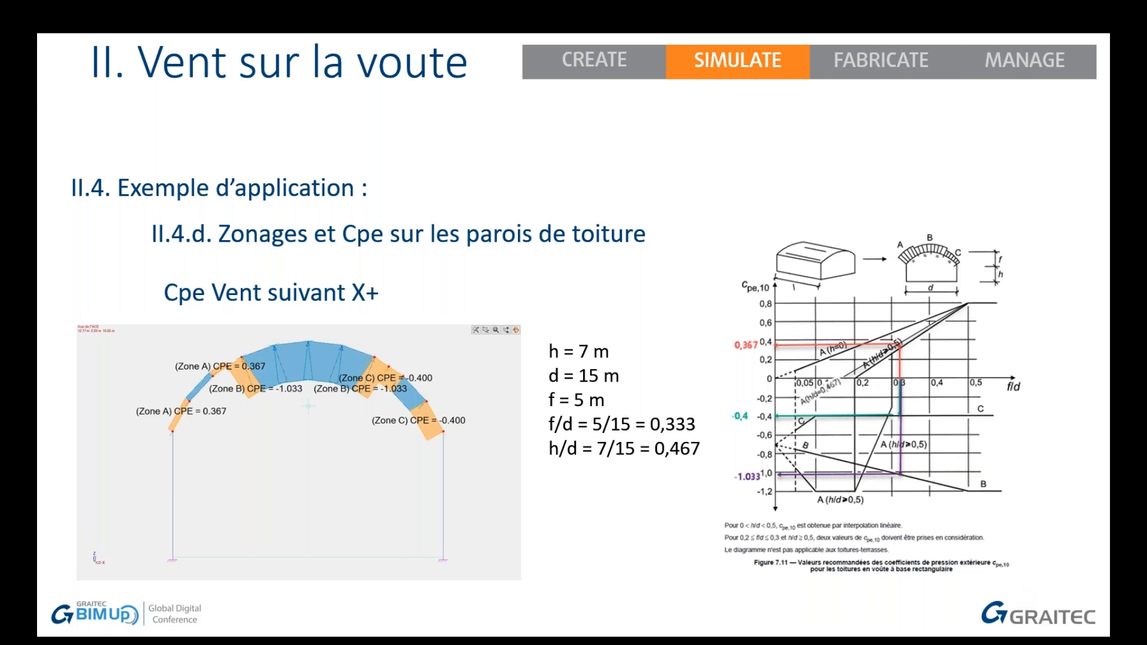
Switch back to Advance Design and examine the CPE value in the remark of the first zone B vault load.
{"action": "key", "text": "alt+Tab"}
{"action": "middle_click_drag", "start_coordinate": [475, 284], "coordinate": [461, 311]}
{"action": "left_click_drag", "start_coordinate": [461, 312], "coordinate": [421, 372]}
{"action": "scroll", "coordinate": [421, 371], "scroll_direction": "up", "scroll_amount": 1}
{"action": "left_click", "coordinate": [393, 344]}
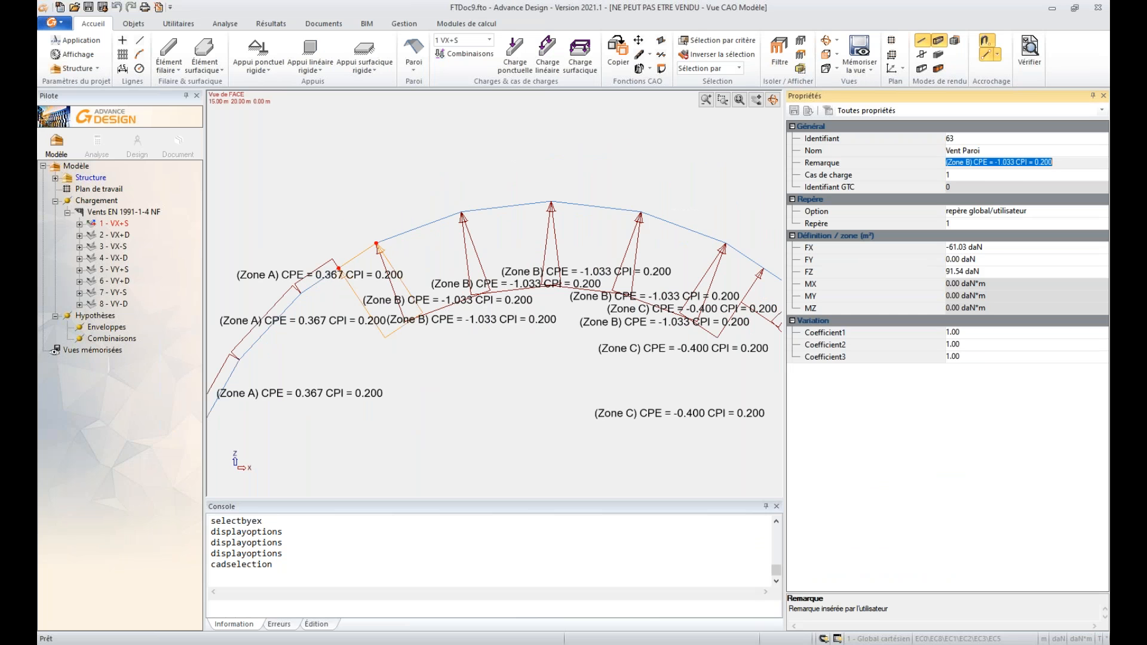
{"action": "left_click", "coordinate": [1014, 162]}
{"action": "left_click_drag", "start_coordinate": [1014, 162], "coordinate": [996, 161]}
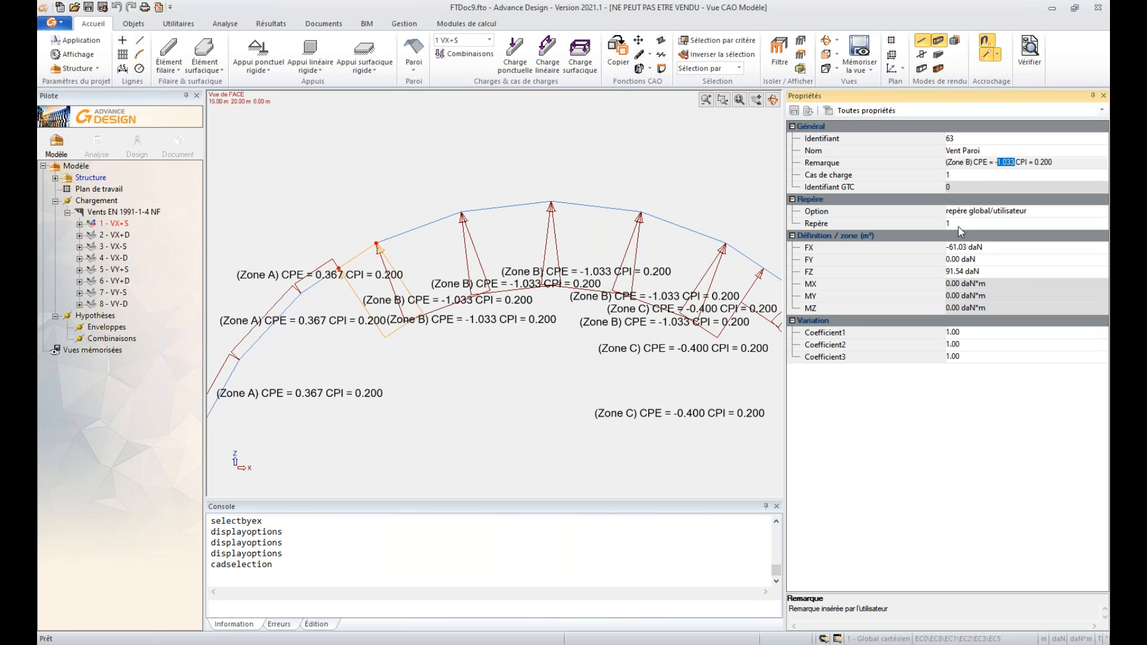
{"action": "left_click_drag", "start_coordinate": [584, 364], "coordinate": [416, 286]}
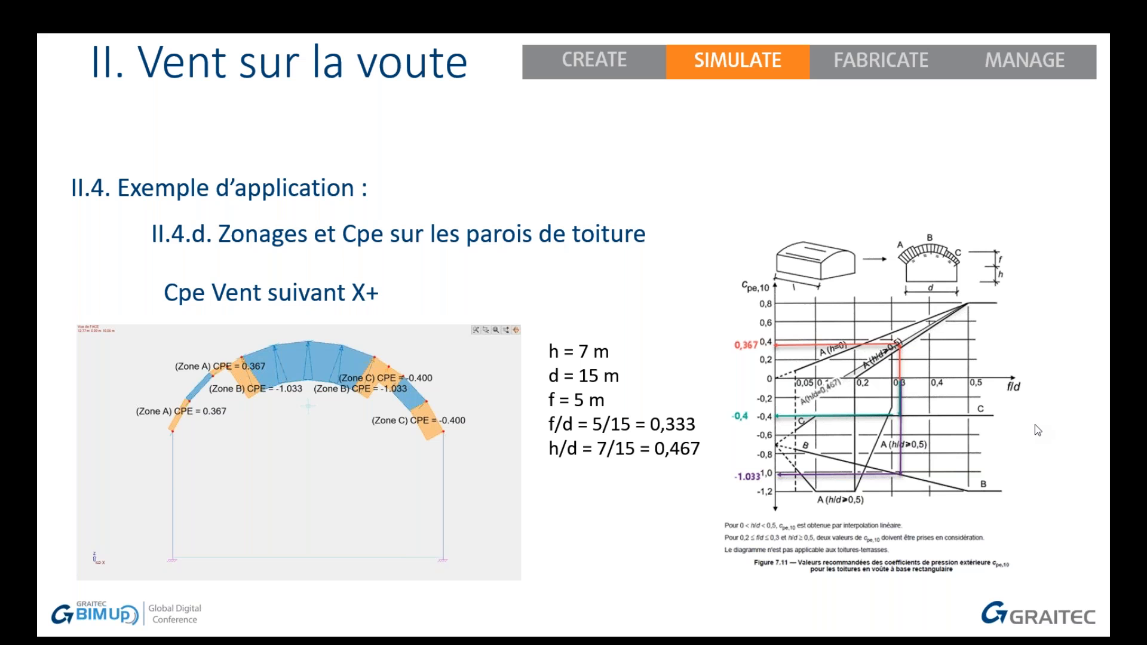
Switch to MELODY Portique and open its Ec Vent - Voutes tool.
{"action": "left_click_drag", "start_coordinate": [782, 105], "coordinate": [695, 114]}
{"action": "double_click", "coordinate": [695, 111]}
{"action": "left_click", "coordinate": [58, 22]}
{"action": "mouse_move", "coordinate": [140, 138]}
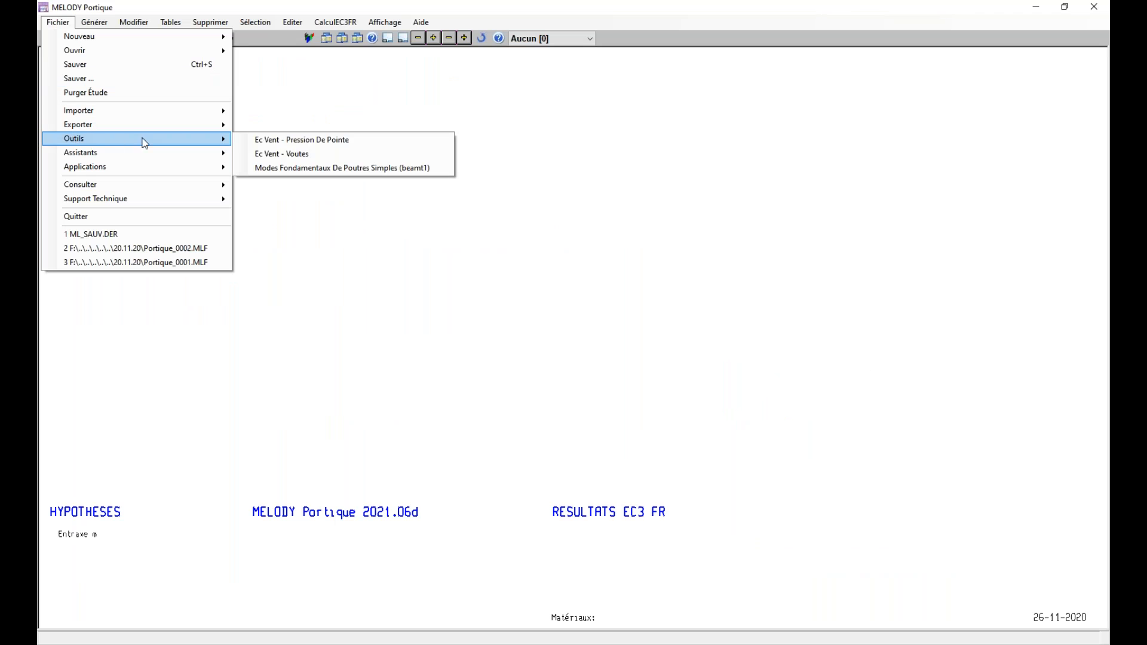
{"action": "left_click", "coordinate": [289, 157]}
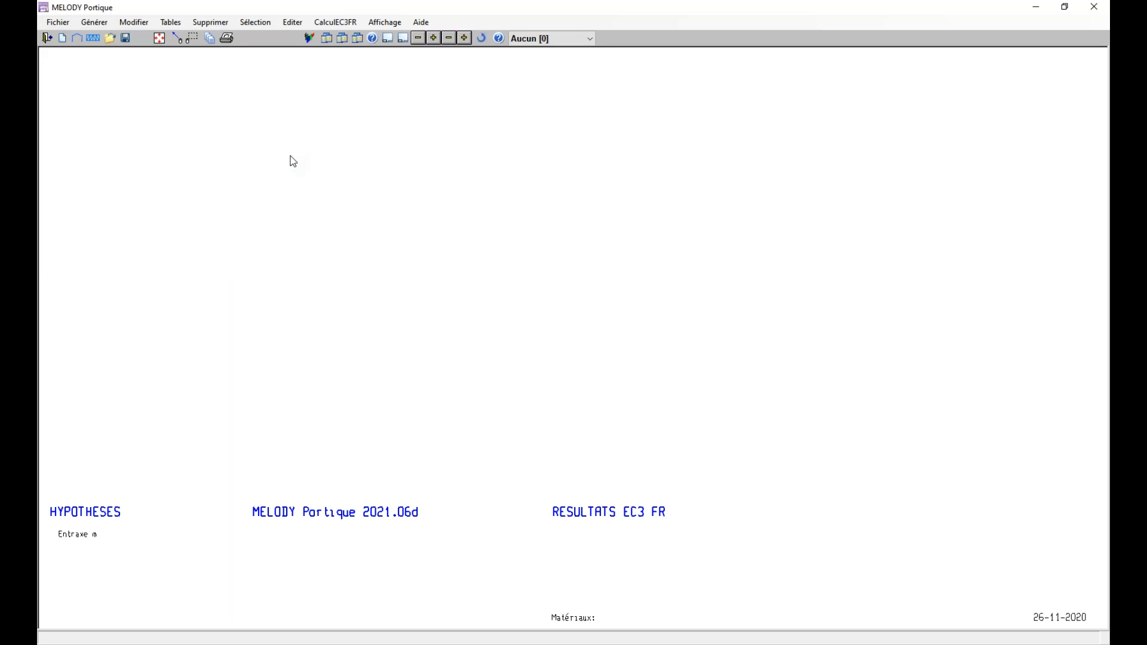
{"action": "left_click_drag", "start_coordinate": [1031, 127], "coordinate": [358, 92]}
Set the vault's rise (f) to 5 m, span (d) to 15 m and post height (h) to 7 m.
{"action": "left_click_drag", "start_coordinate": [512, 234], "coordinate": [467, 272]}
{"action": "type", "text": "5"}
{"action": "key", "text": "Tab"}
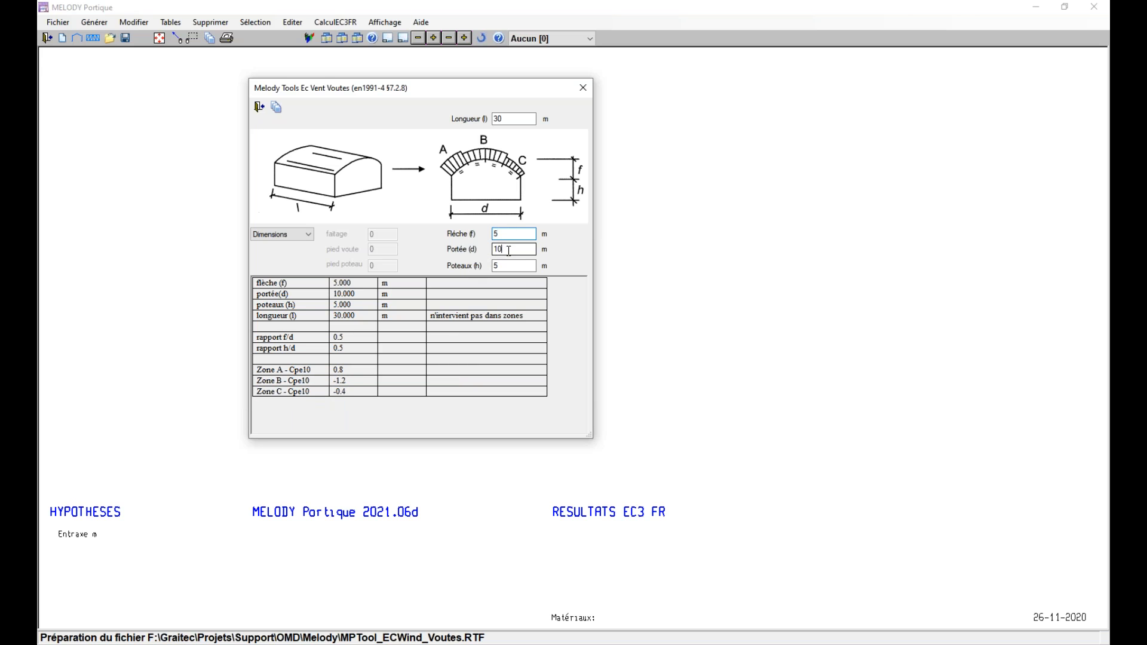
{"action": "type", "text": "15"}
{"action": "key", "text": "Tab"}
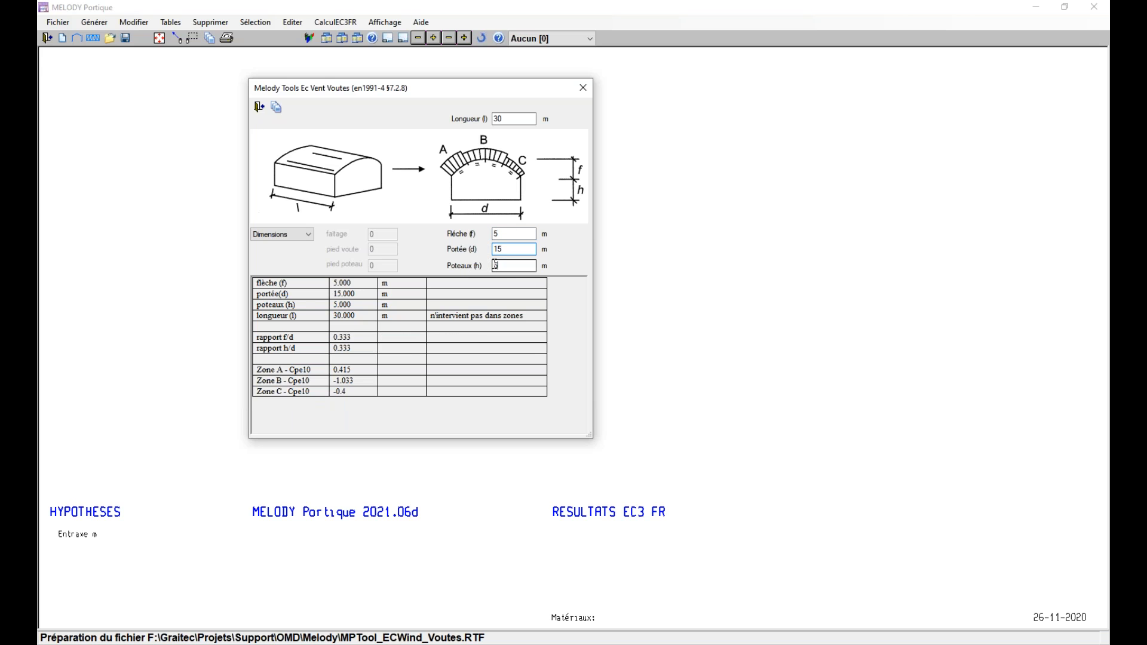
{"action": "type", "text": "7"}
Examine the Cpe10 coefficients calculated for zones A, B and C, and close the vault wind tool.
{"action": "left_click_drag", "start_coordinate": [356, 370], "coordinate": [324, 380]}
{"action": "double_click", "coordinate": [354, 391]}
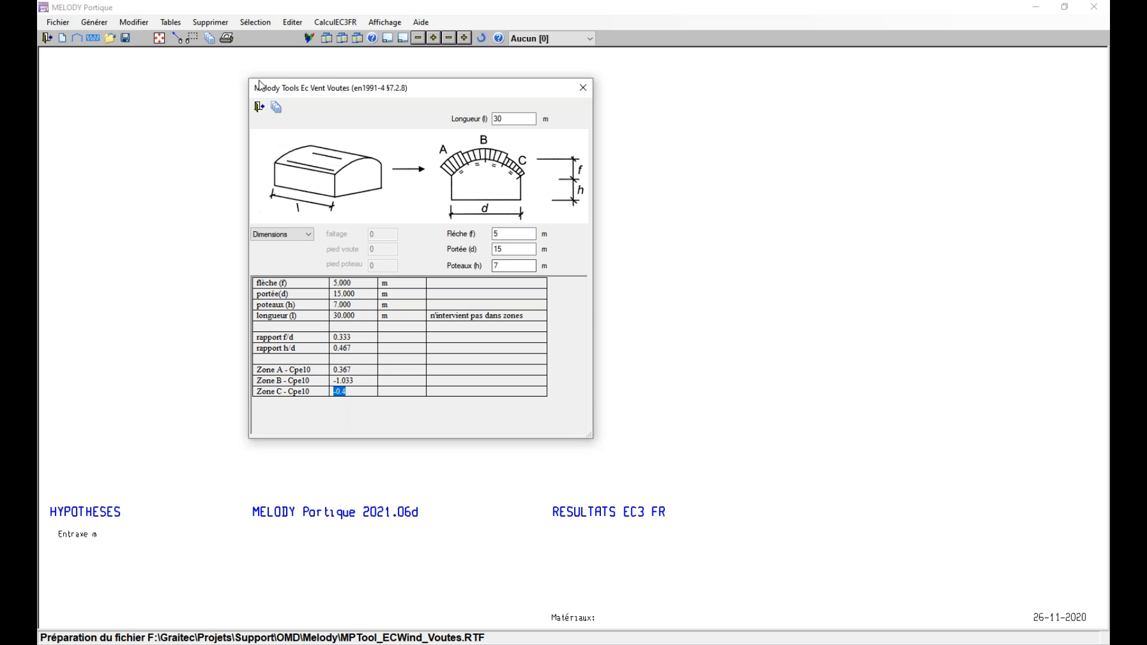
{"action": "left_click", "coordinate": [259, 108]}
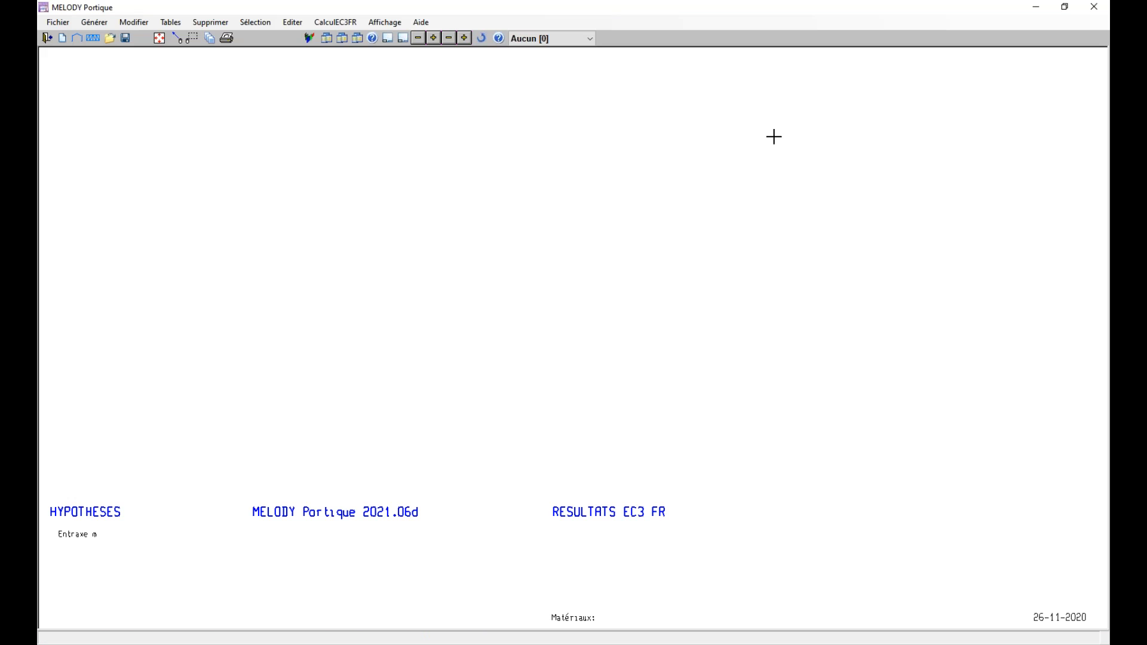
Quit MELODY Portique and switch back to Advance Design.
{"action": "left_click", "coordinate": [1093, 7]}
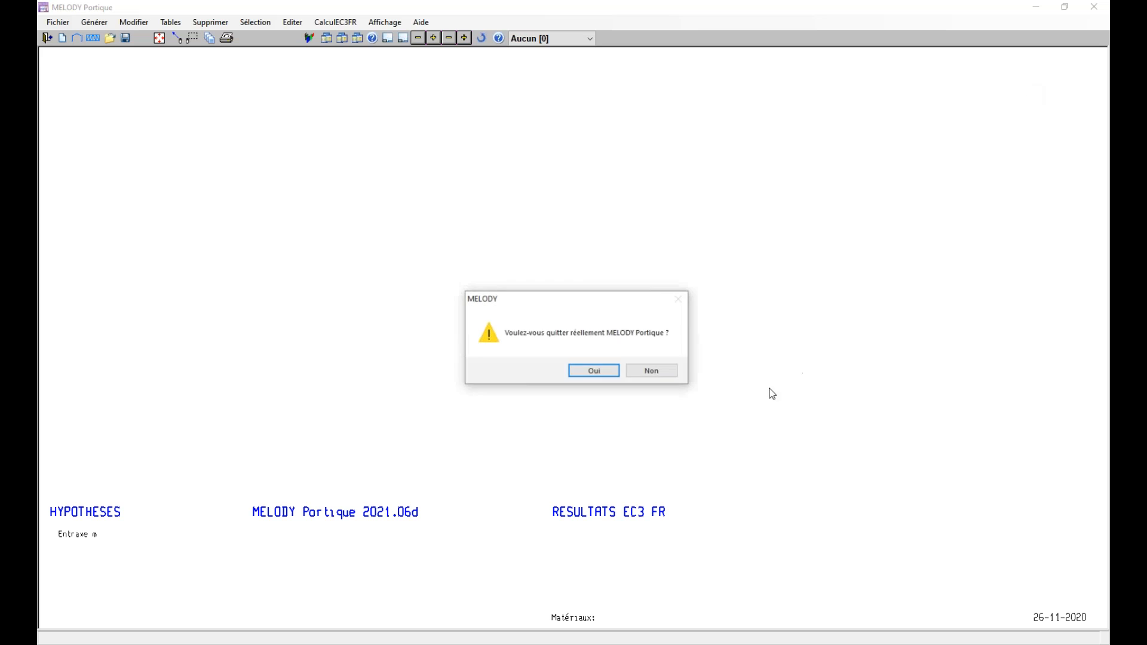
{"action": "left_click", "coordinate": [607, 374]}
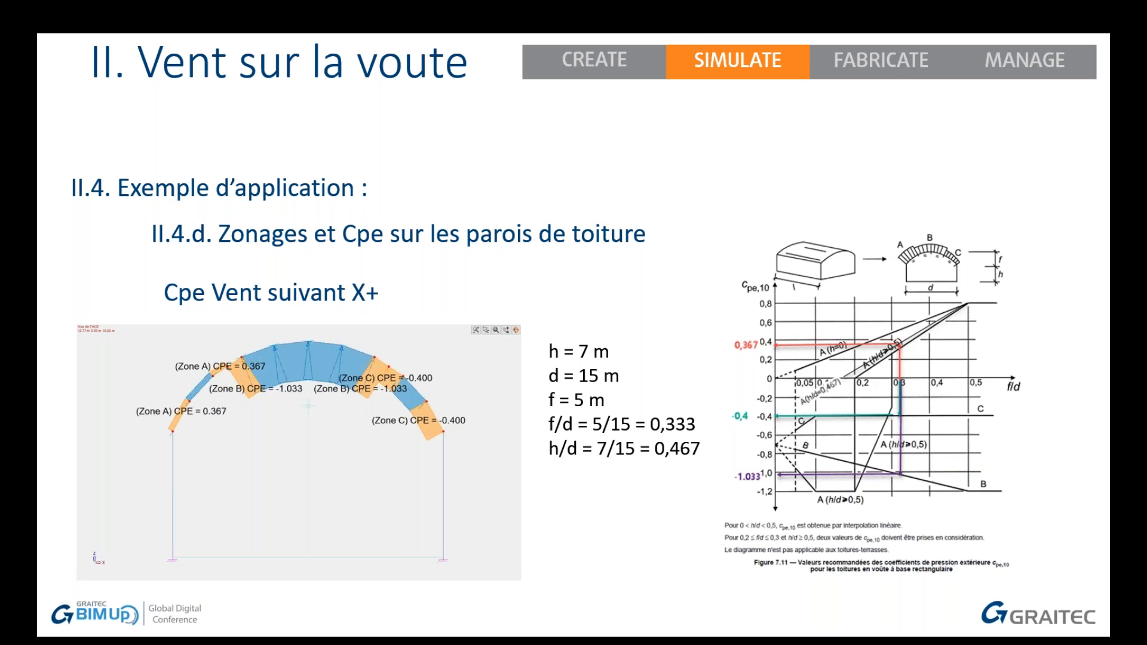
{"action": "key", "text": "alt+Tab"}
Deselect the vault load and display the loads of wind case 5 - VY+S on the whole structure in 3D.
{"action": "middle_click_drag", "start_coordinate": [606, 251], "coordinate": [655, 226]}
{"action": "scroll", "coordinate": [532, 307], "scroll_direction": "down", "scroll_amount": 2}
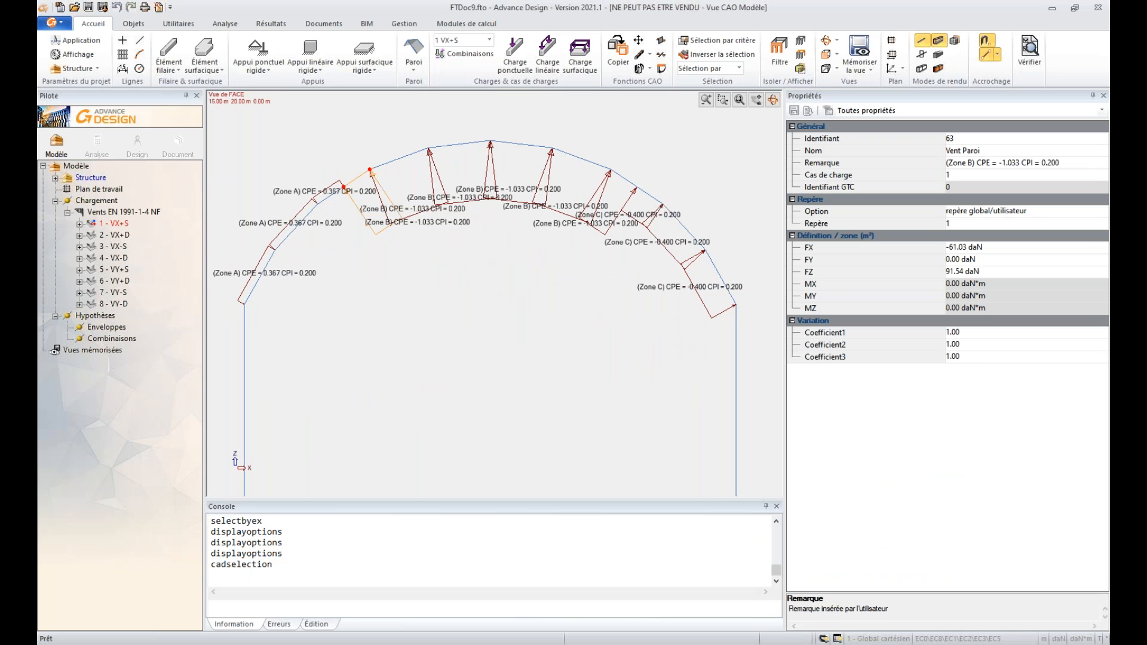
{"action": "key", "text": "Escape"}
{"action": "scroll", "coordinate": [460, 287], "scroll_direction": "down", "scroll_amount": 2}
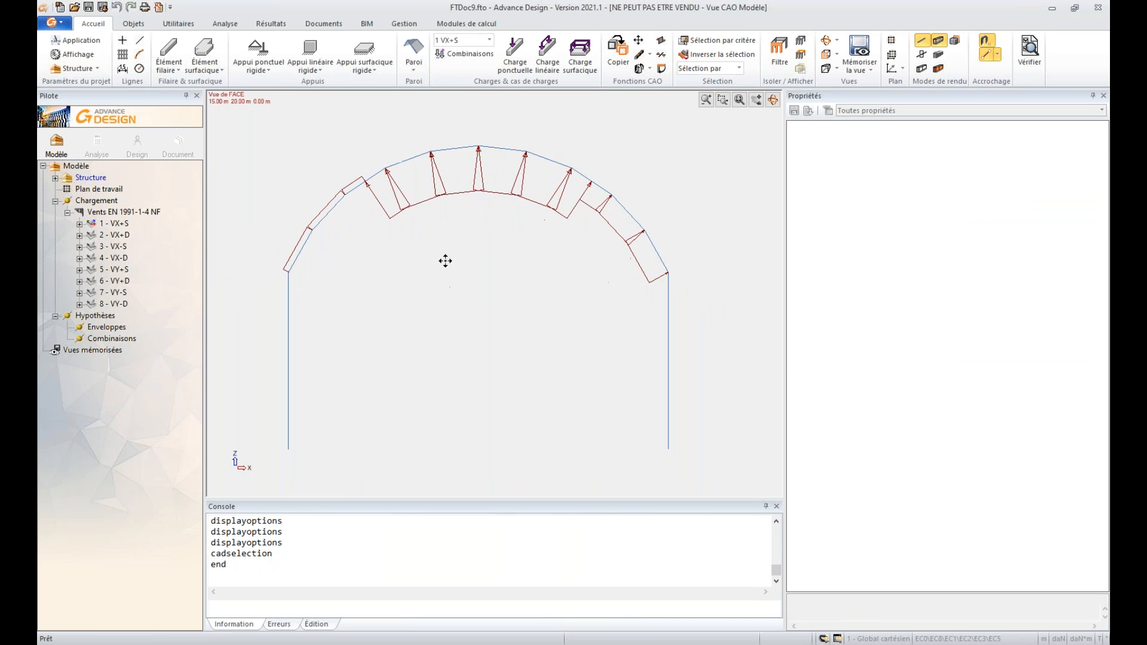
{"action": "middle_click_drag", "start_coordinate": [445, 272], "coordinate": [445, 246]}
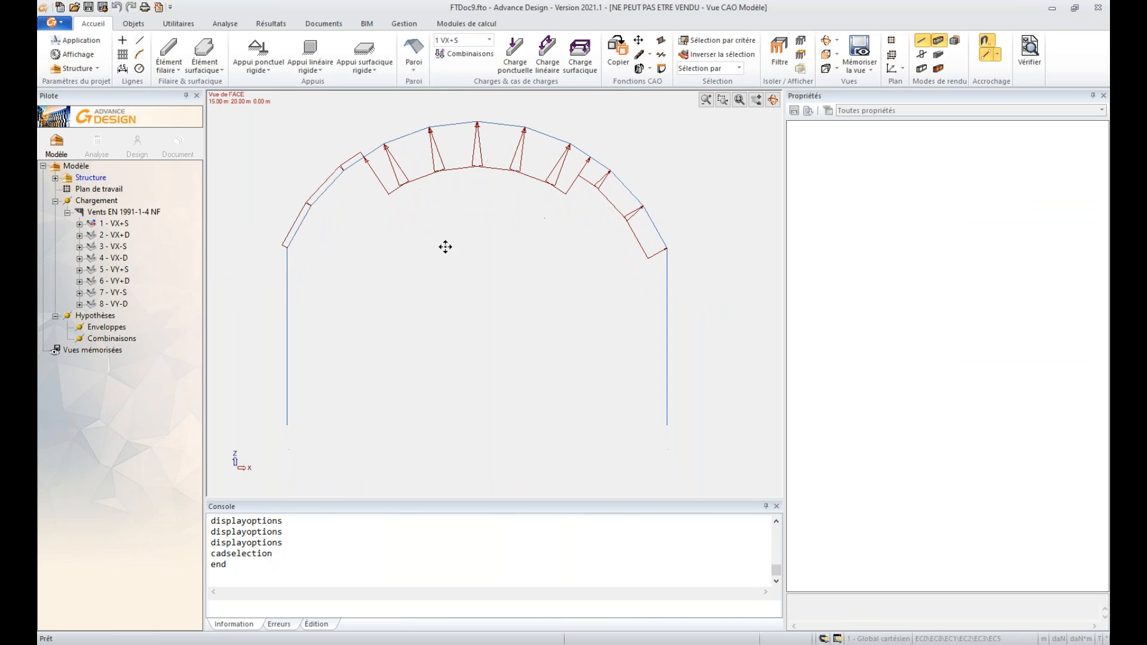
{"action": "left_click", "coordinate": [116, 225]}
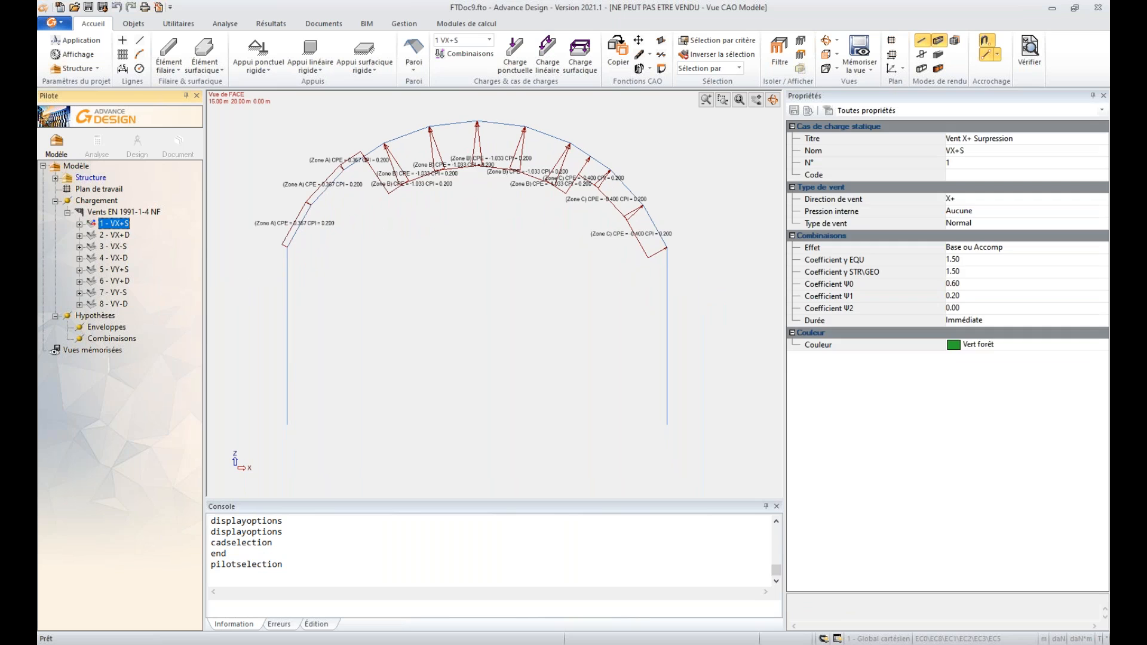
{"action": "left_click", "coordinate": [120, 259]}
{"action": "left_click", "coordinate": [117, 271]}
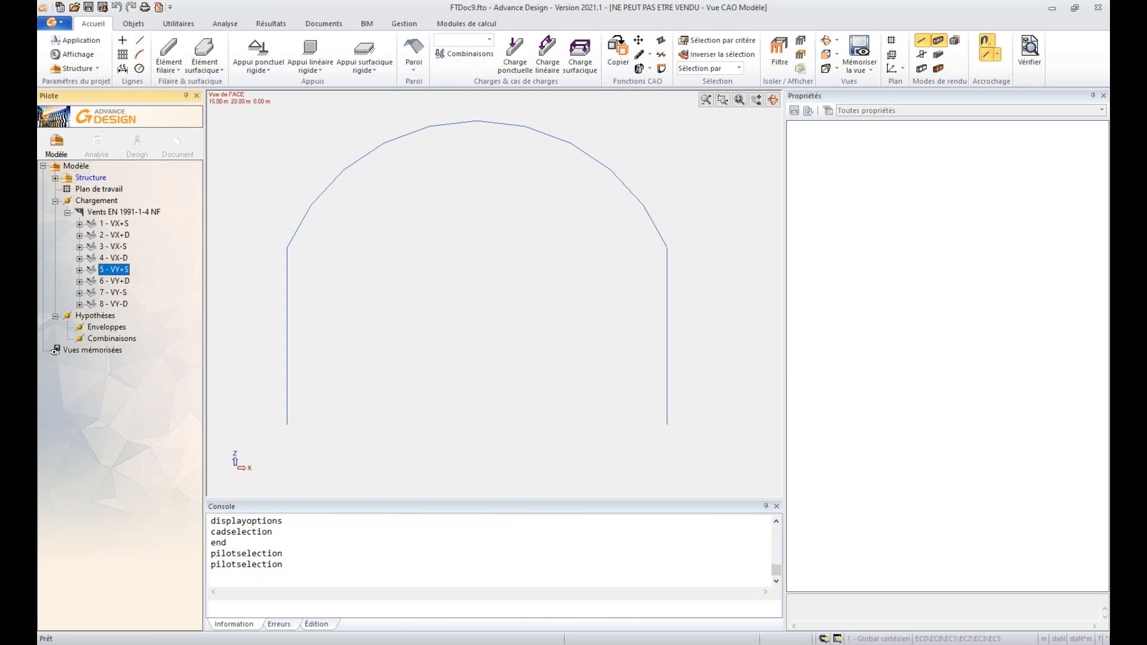
{"action": "middle_click_drag", "start_coordinate": [480, 333], "coordinate": [528, 341]}
{"action": "scroll", "coordinate": [528, 341], "scroll_direction": "down", "scroll_amount": 2}
{"action": "middle_click_drag", "start_coordinate": [599, 383], "coordinate": [542, 395]}
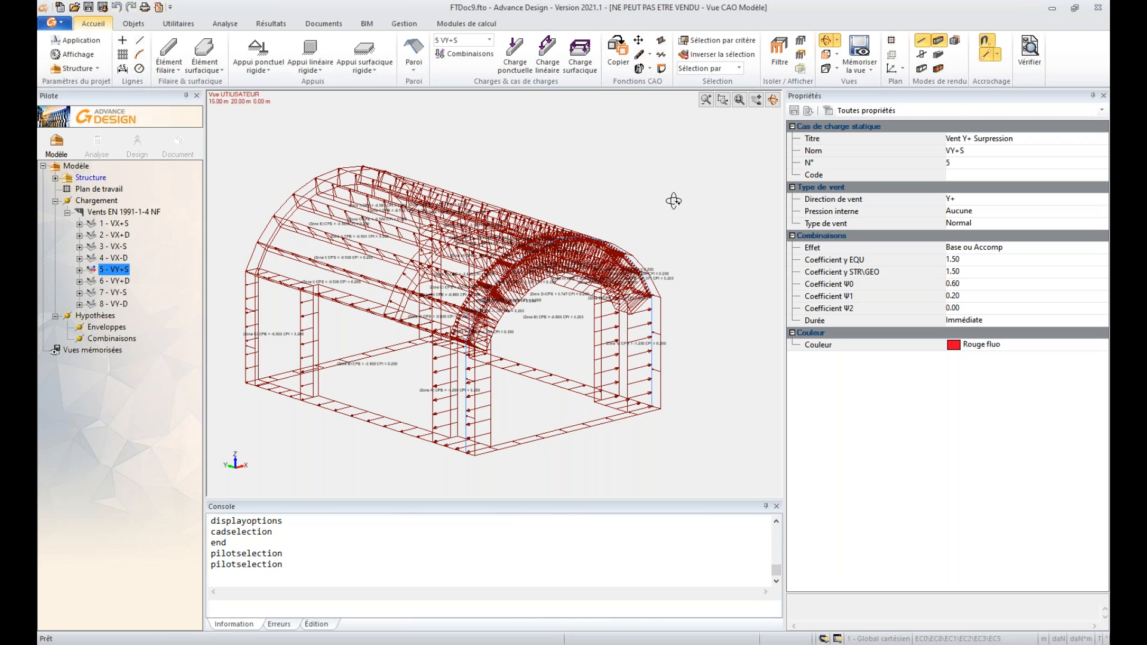
Examine the CPE remarks of the lowest vault loads in zones F and H near the windward gable.
{"action": "key", "text": "alt+x"}
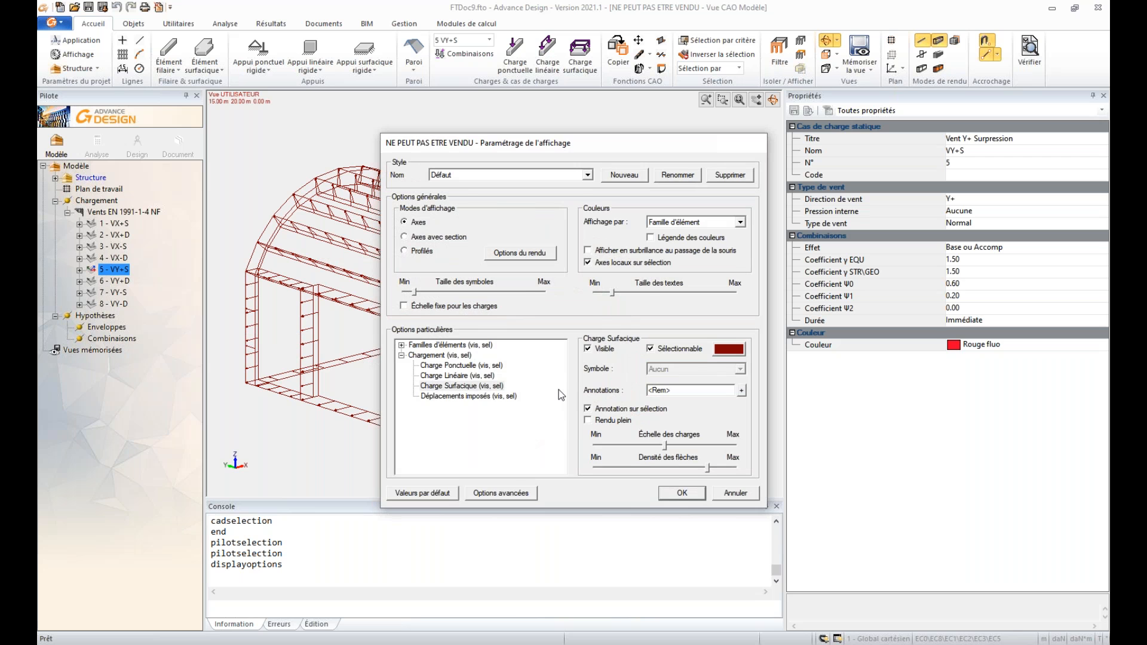
{"action": "key", "text": "Escape"}
{"action": "scroll", "coordinate": [495, 337], "scroll_direction": "up", "scroll_amount": 1}
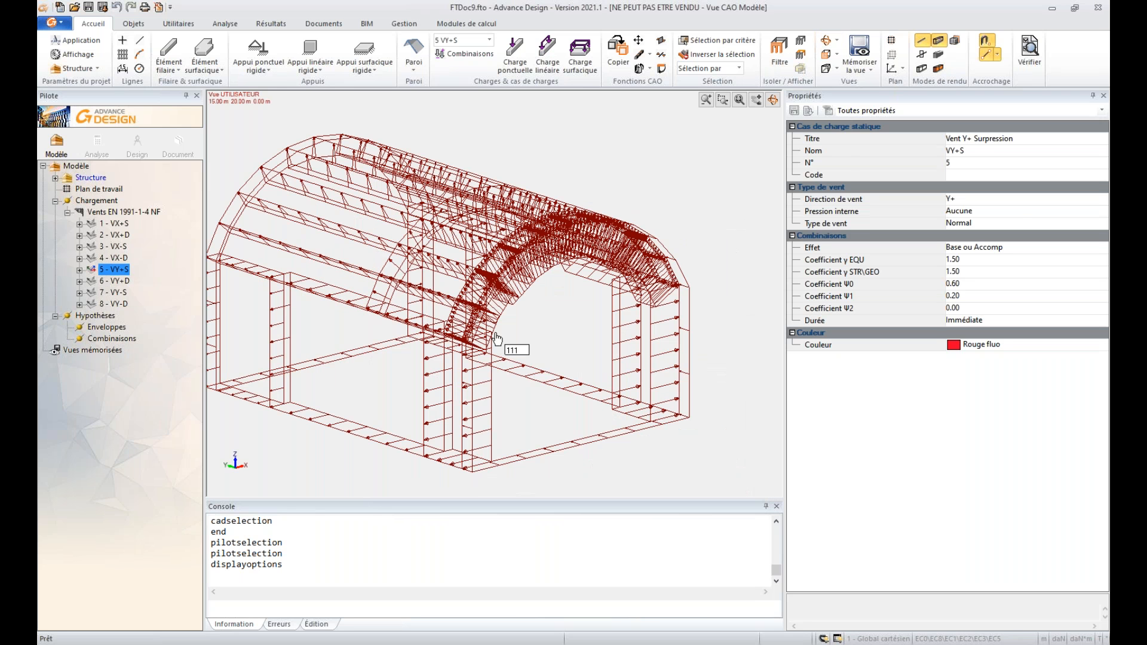
{"action": "left_click", "coordinate": [496, 338]}
{"action": "scroll", "coordinate": [498, 343], "scroll_direction": "up", "scroll_amount": 3}
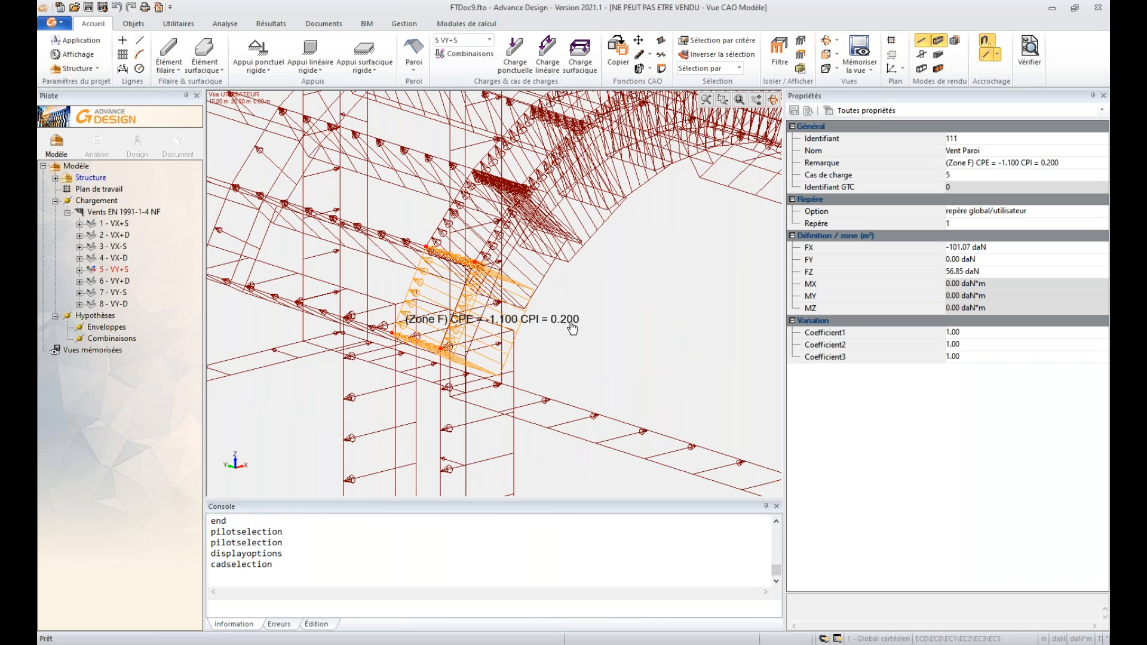
{"action": "scroll", "coordinate": [579, 321], "scroll_direction": "down", "scroll_amount": 2}
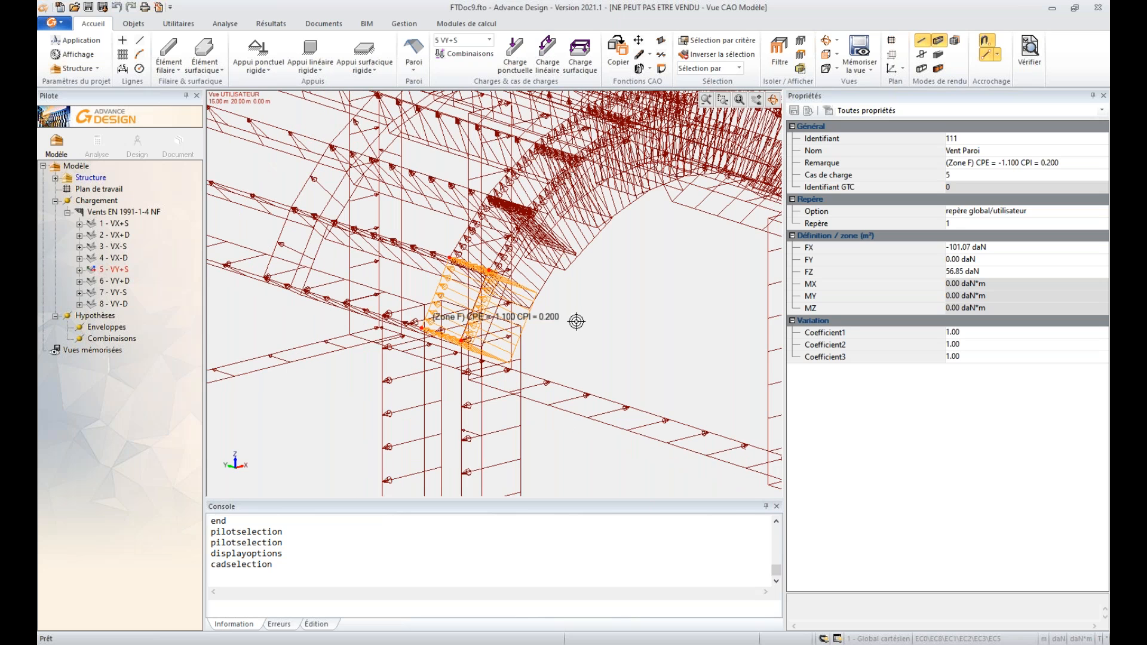
{"action": "left_click", "coordinate": [380, 276]}
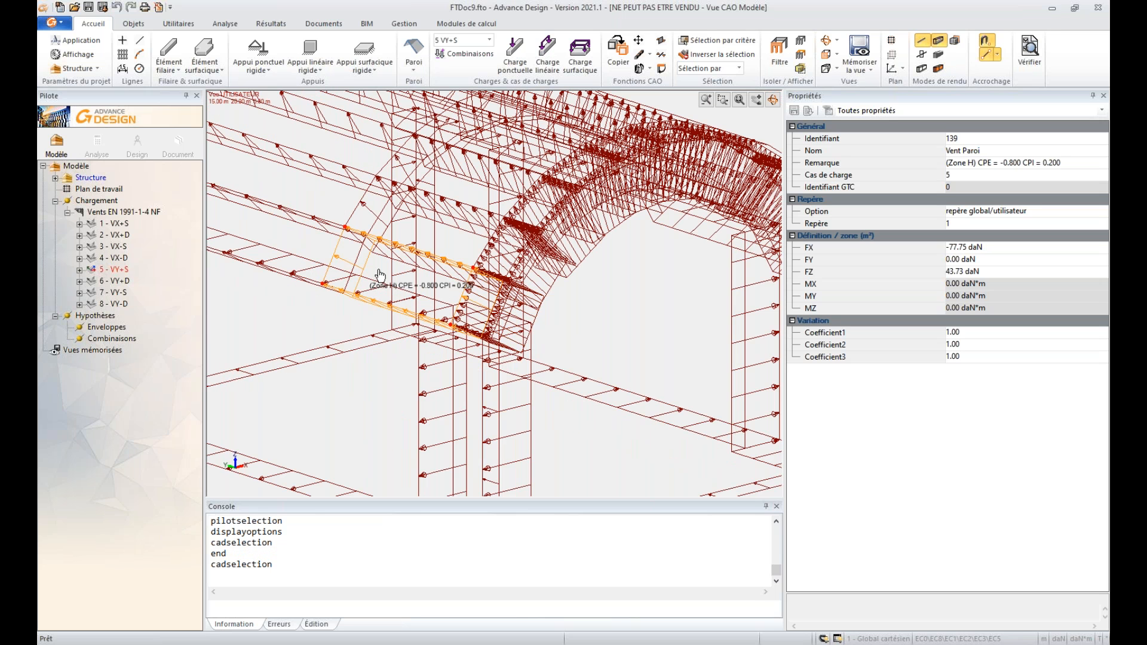
{"action": "key", "text": "Escape"}
Examine the CPE remarks of the rear gable wall load in zone E and the lowest vault load in zone I.
{"action": "middle_click_drag", "start_coordinate": [381, 275], "coordinate": [555, 331]}
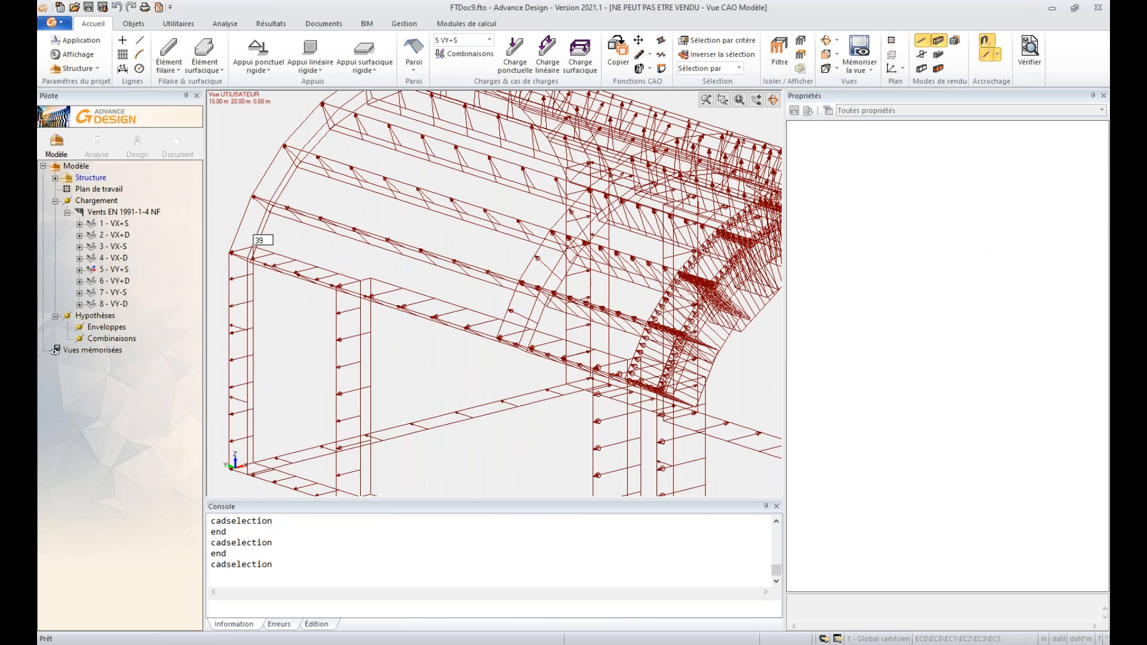
{"action": "left_click", "coordinate": [245, 230]}
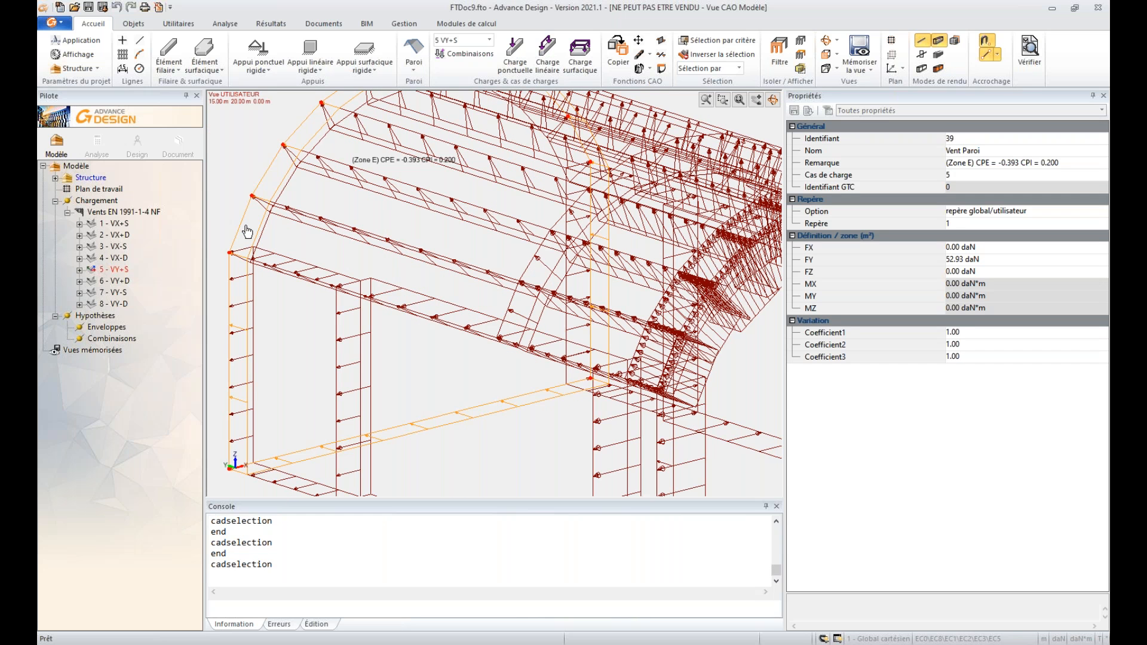
{"action": "key", "text": "Escape"}
{"action": "left_click", "coordinate": [272, 241]}
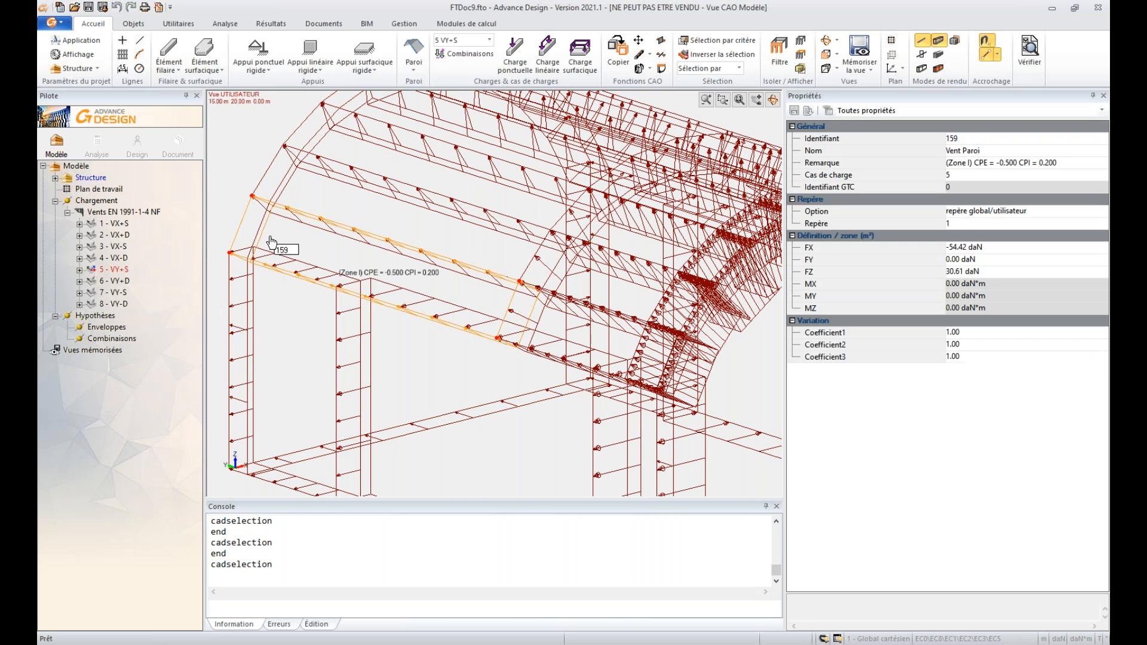
{"action": "key", "text": "Escape"}
Select the elements and surface loads at the windward gable end and isolate them in the view.
{"action": "scroll", "coordinate": [675, 325], "scroll_direction": "down", "scroll_amount": 1}
{"action": "middle_click_drag", "start_coordinate": [675, 327], "coordinate": [576, 326]}
{"action": "scroll", "coordinate": [576, 326], "scroll_direction": "down", "scroll_amount": 2}
{"action": "left_click_drag", "start_coordinate": [588, 136], "coordinate": [699, 476]}
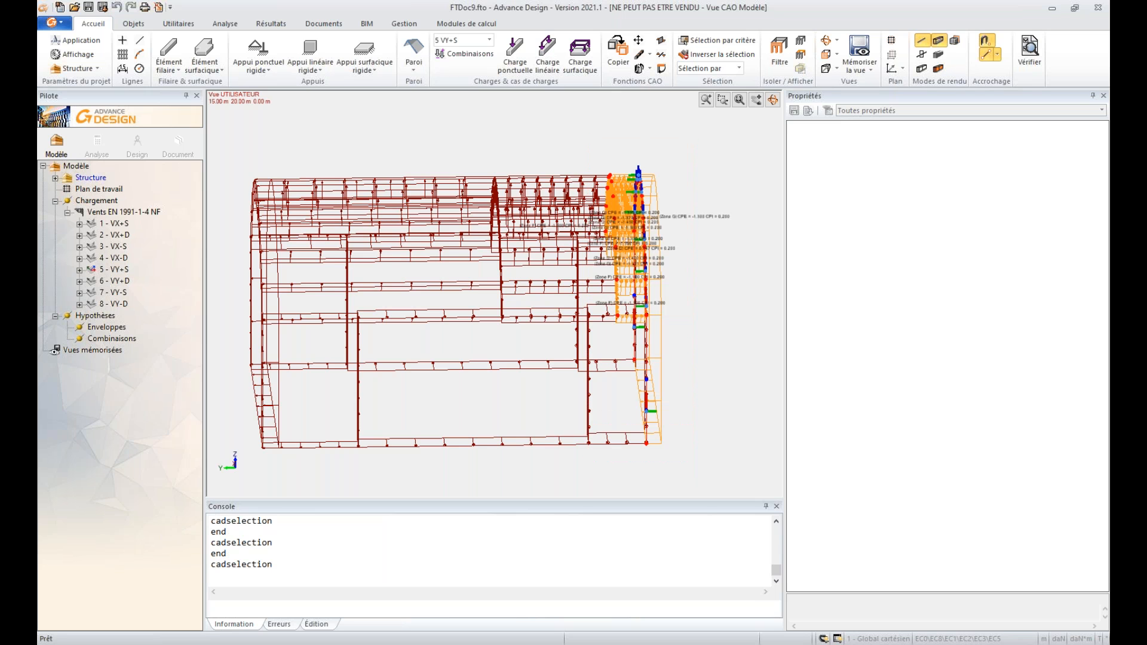
{"action": "left_click", "coordinate": [781, 57]}
Hide the zone D gable wall load and display the isolated vault loads in front view.
{"action": "middle_click_drag", "start_coordinate": [744, 322], "coordinate": [573, 345], "text": "shift"}
{"action": "left_click", "coordinate": [556, 452]}
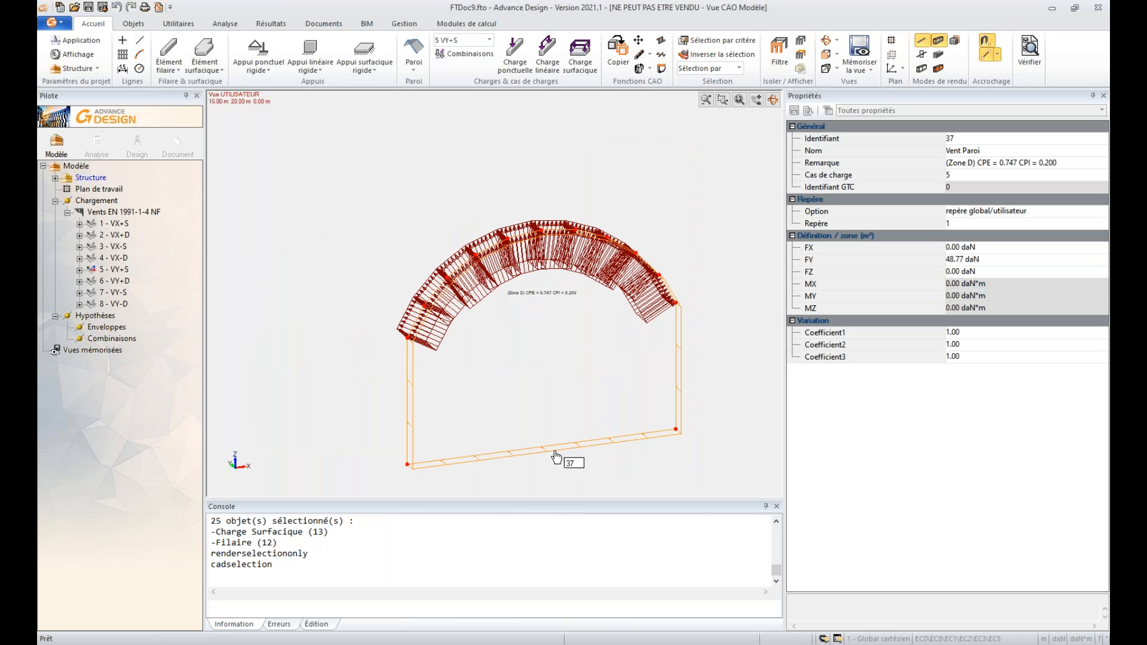
{"action": "left_click", "coordinate": [801, 55]}
{"action": "left_click", "coordinate": [827, 57]}
Examine the CPE remarks of the two lowest zone F loads and a zone G load near the vault's crown.
{"action": "scroll", "coordinate": [425, 259], "scroll_direction": "up", "scroll_amount": 5}
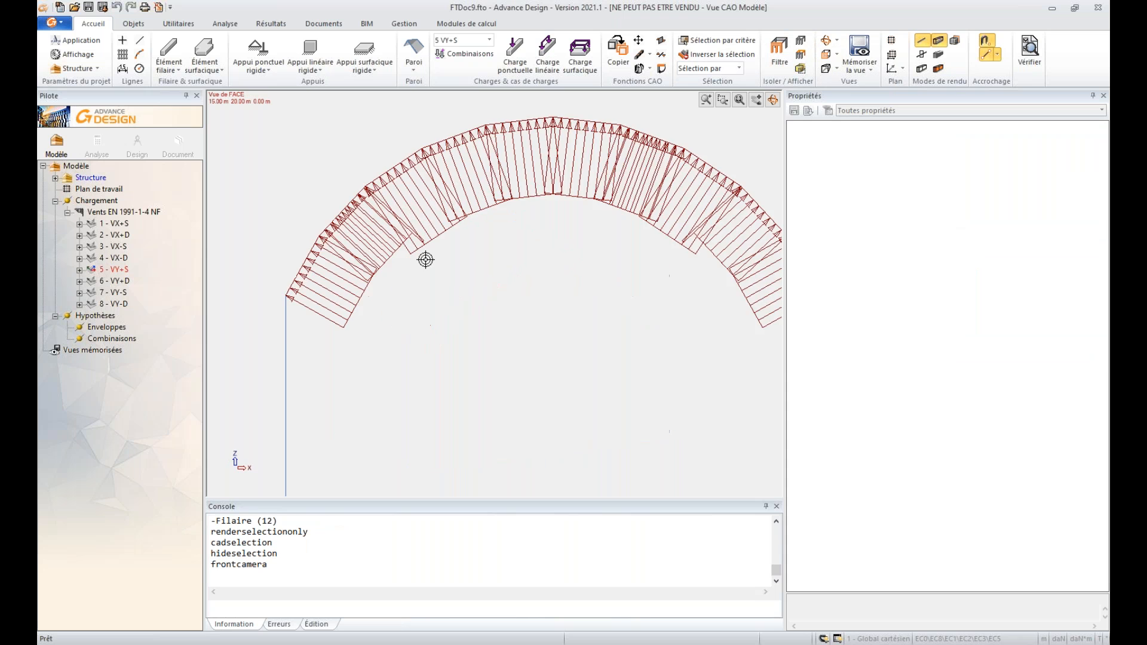
{"action": "middle_click_drag", "start_coordinate": [530, 255], "coordinate": [453, 302]}
{"action": "scroll", "coordinate": [341, 312], "scroll_direction": "down", "scroll_amount": 2}
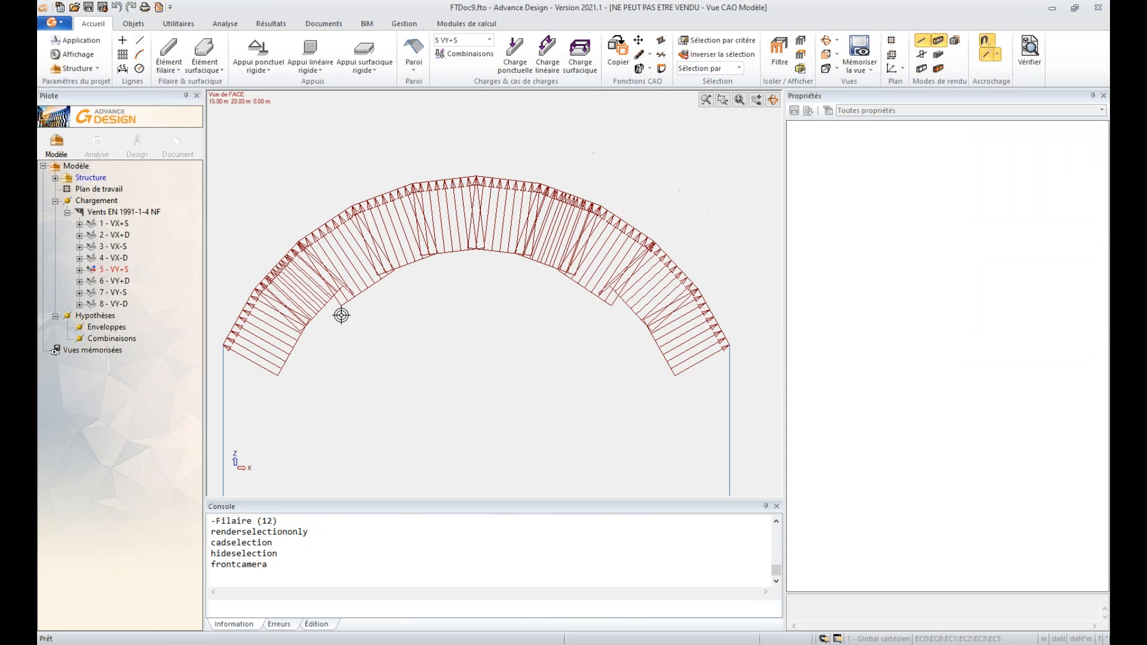
{"action": "left_click", "coordinate": [298, 357]}
{"action": "key", "text": "Escape"}
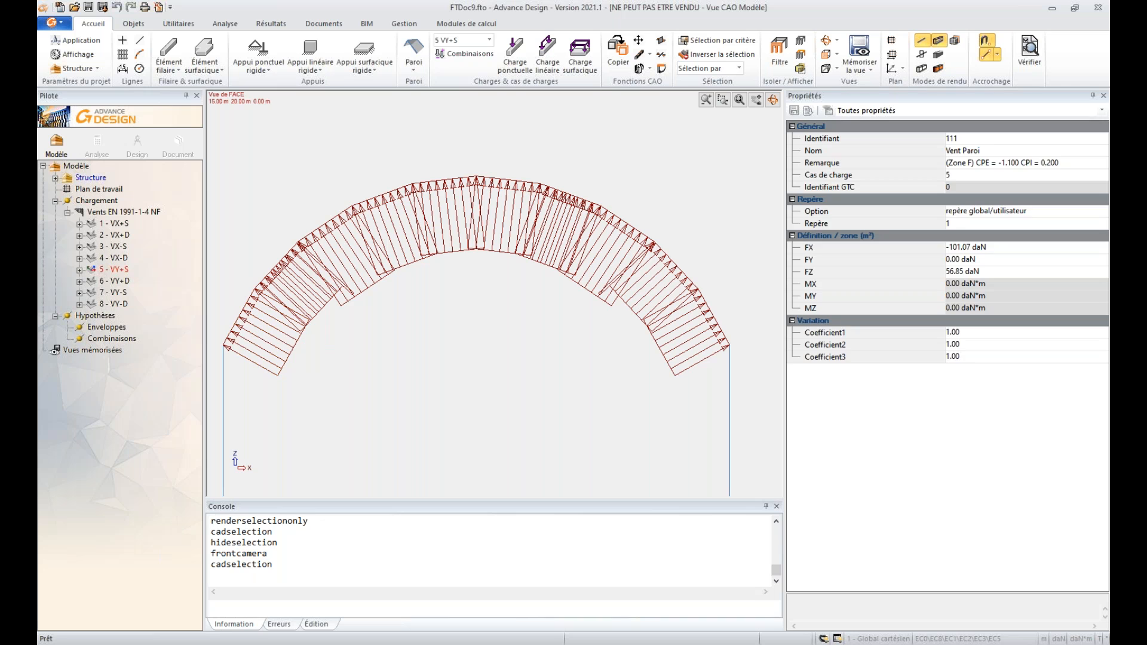
{"action": "left_click", "coordinate": [320, 317]}
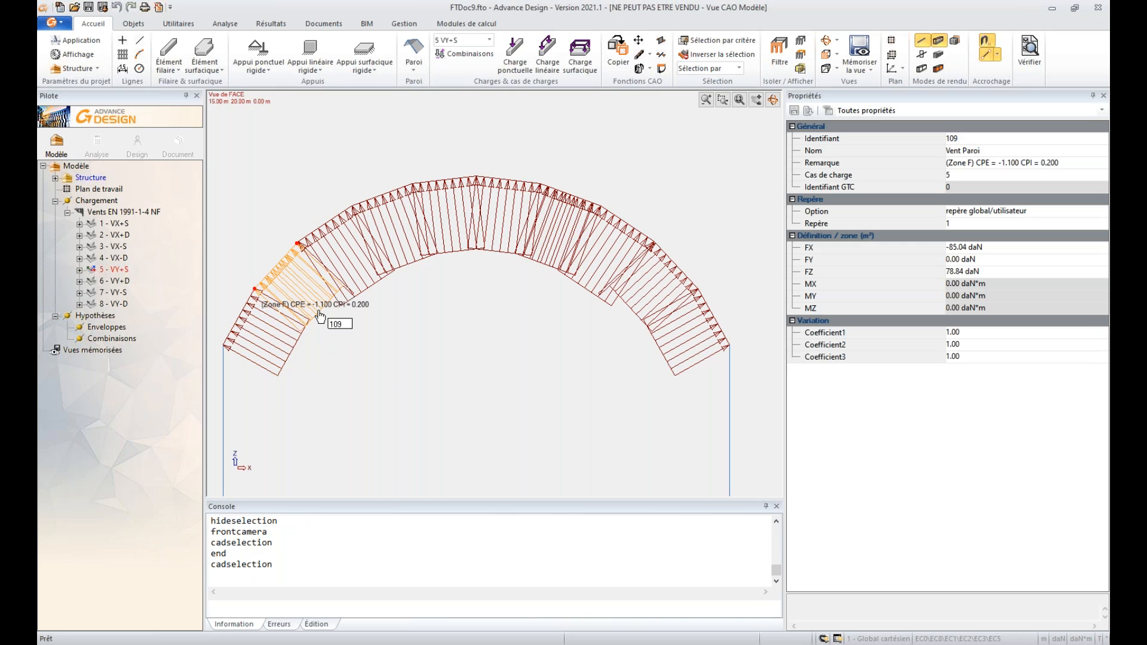
{"action": "key", "text": "Escape"}
{"action": "left_click", "coordinate": [412, 264]}
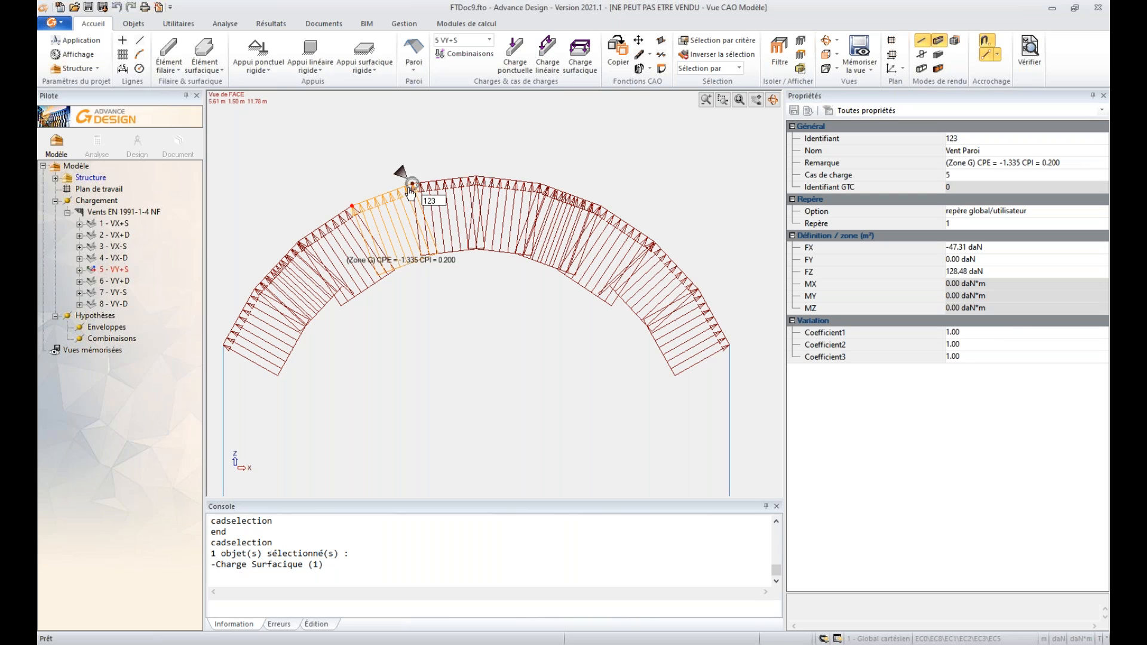
{"action": "middle_click_drag", "start_coordinate": [517, 379], "coordinate": [514, 345]}
{"action": "key", "text": "Escape"}
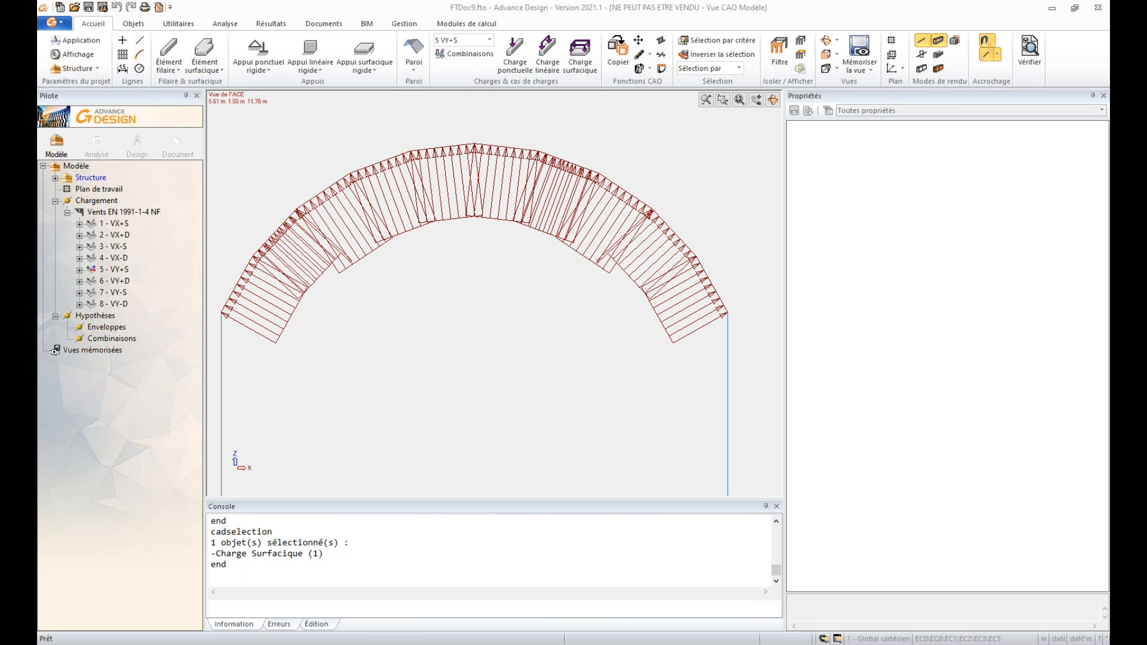
Examine the properties of the Vents EN 1991-1-4 NF family down to the Kdc correlation coefficient.
{"action": "middle_click_drag", "start_coordinate": [503, 354], "coordinate": [520, 302]}
{"action": "left_click", "coordinate": [108, 213]}
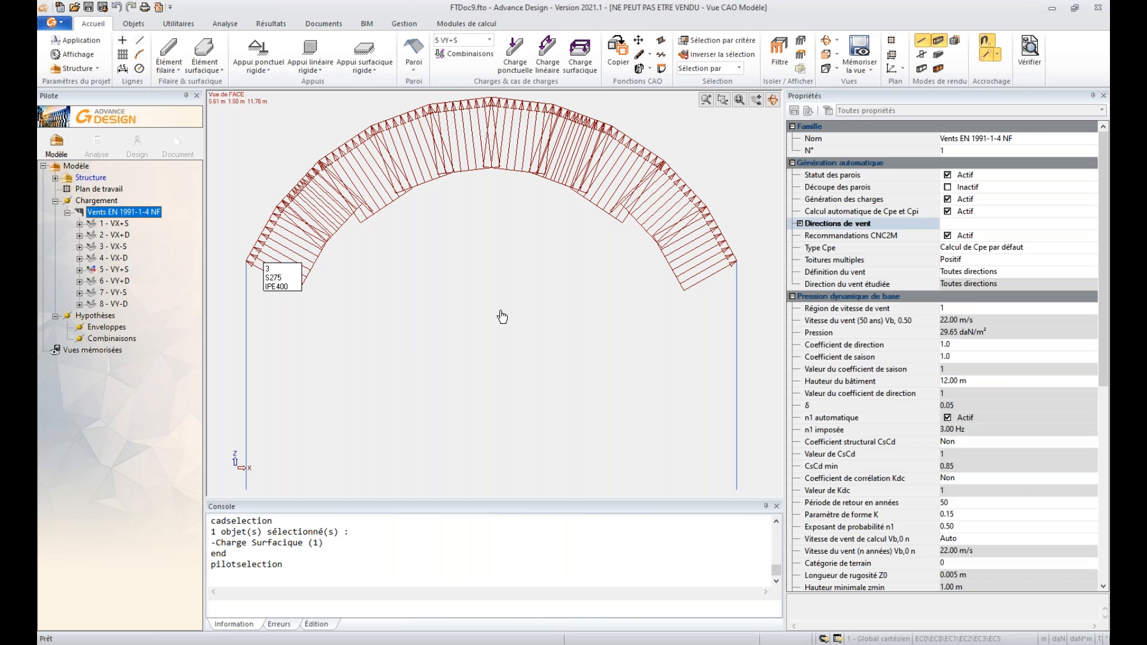
{"action": "scroll", "coordinate": [1012, 390], "scroll_direction": "down", "scroll_amount": 1}
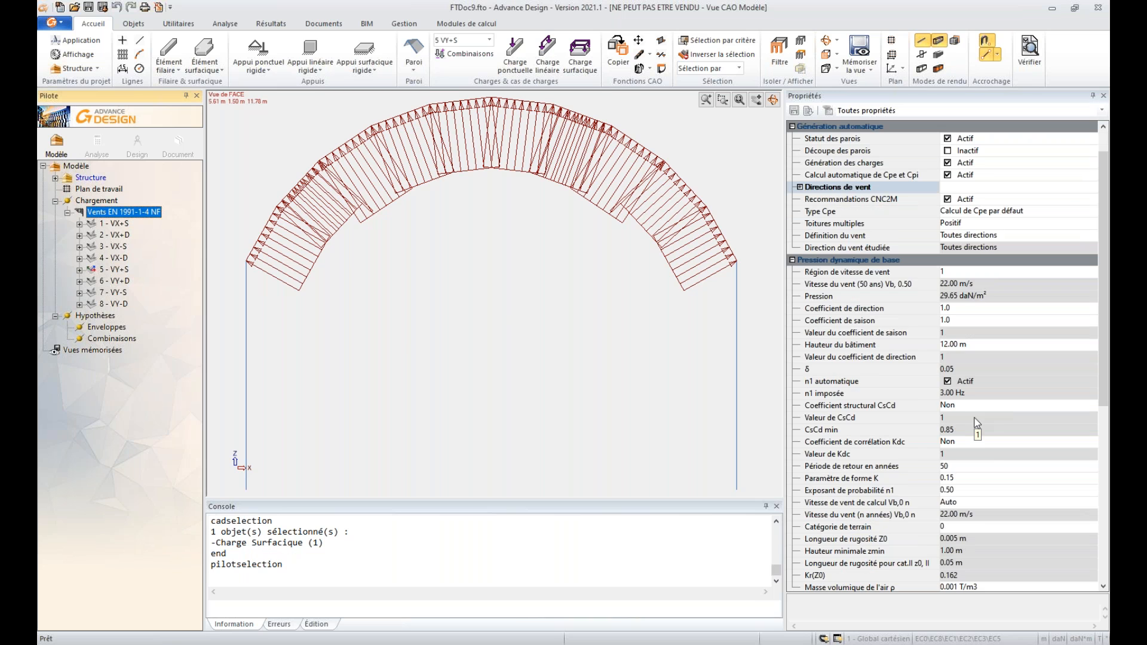
{"action": "left_click", "coordinate": [1007, 443]}
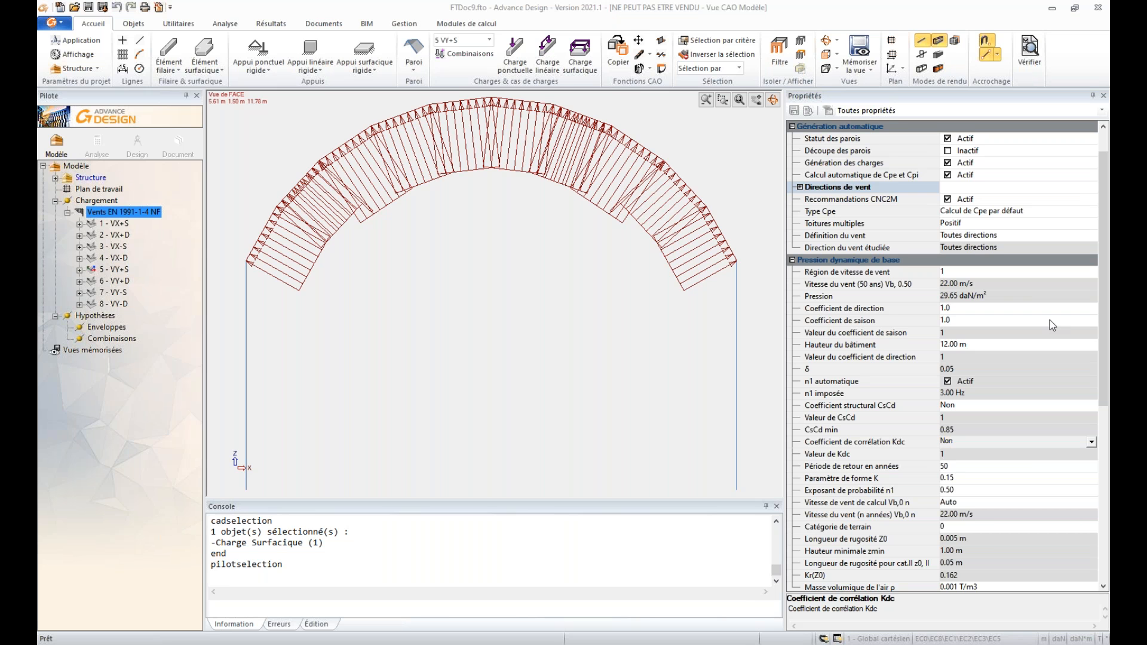
Switch to PowerPoint and resume the slide show at the vault's roof zoning and Cpe example.
{"action": "key", "text": "alt+Tab"}
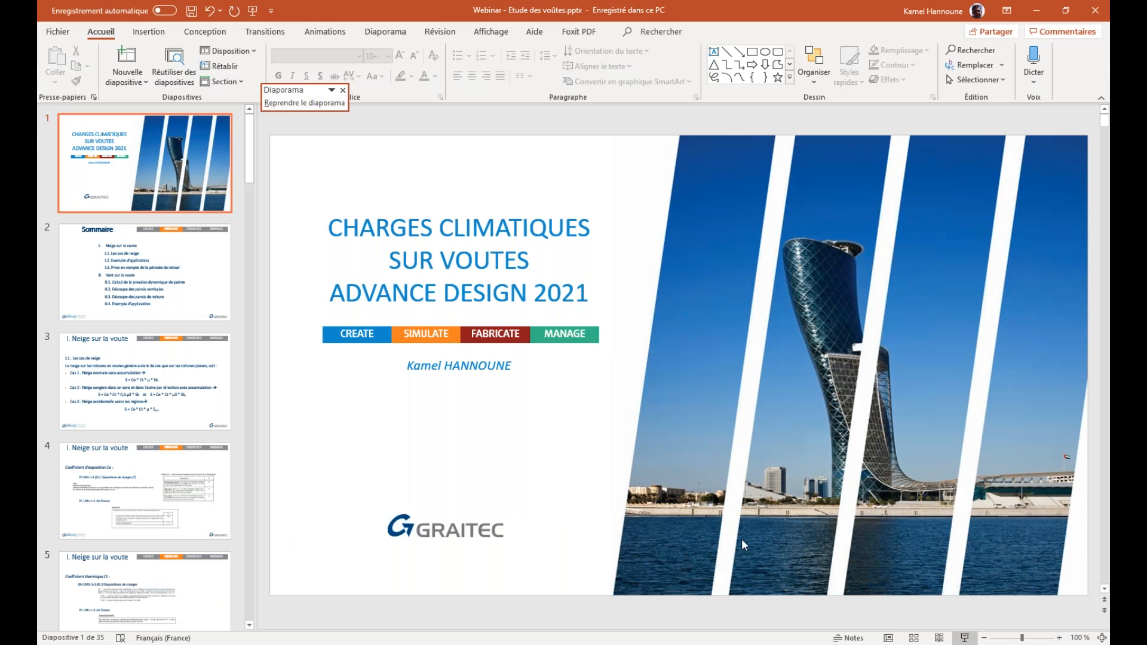
{"action": "left_click", "coordinate": [966, 637]}
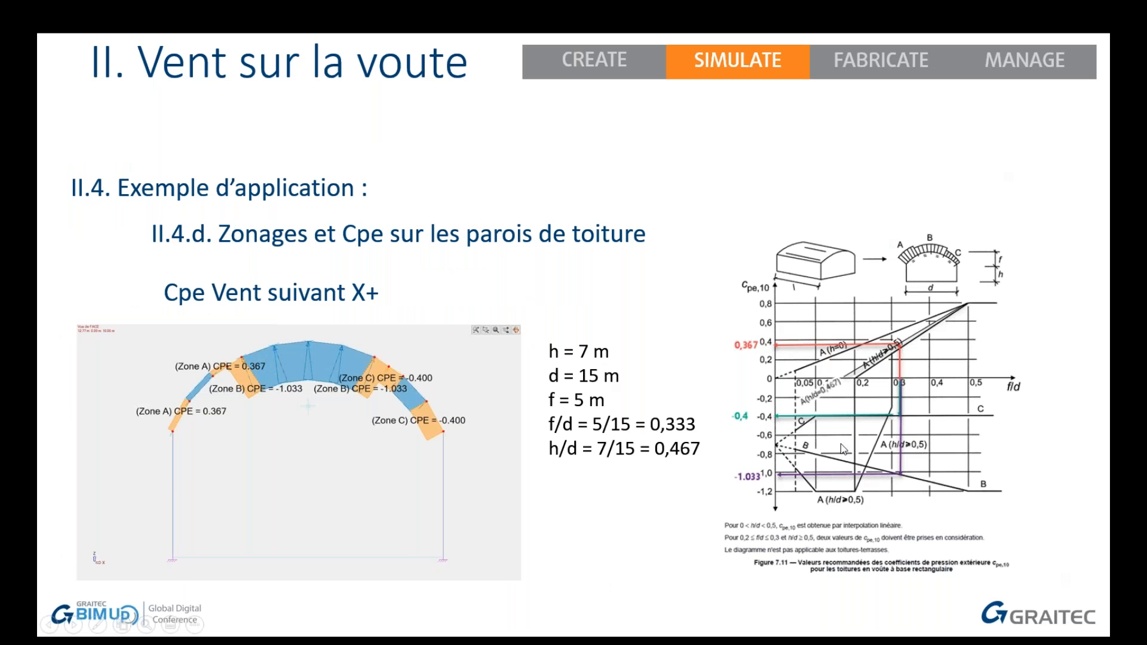